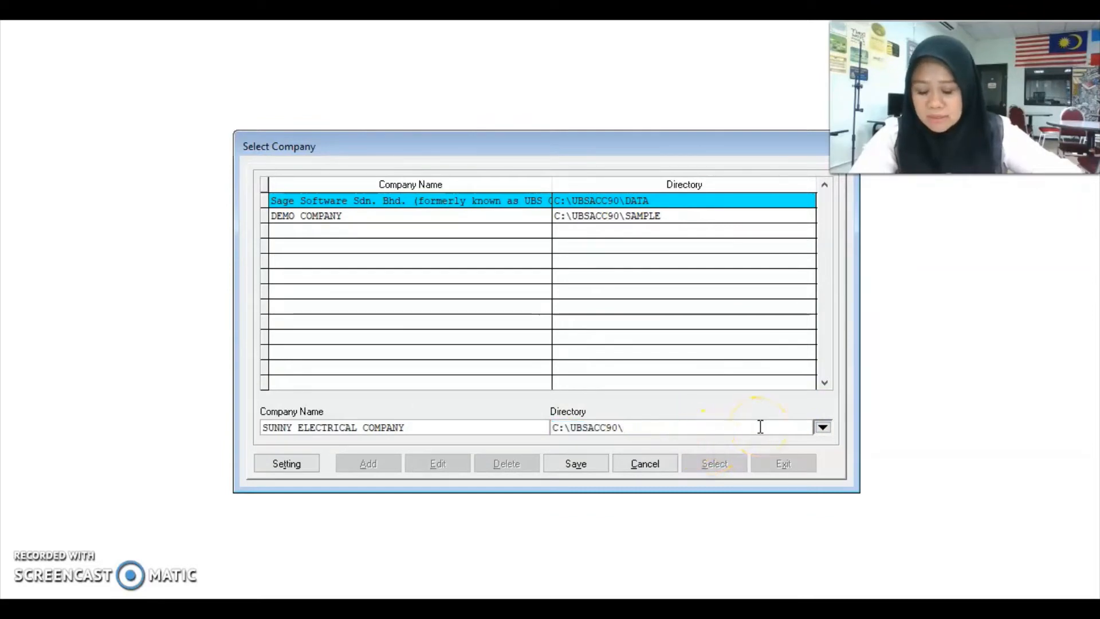
Step: Finish directory C:\UBSACC90\LI, save SUNNY ELECTRICAL COMPANY and select it to open
{"action": "type", "text": "1"}
{"action": "type", "text": "I"}
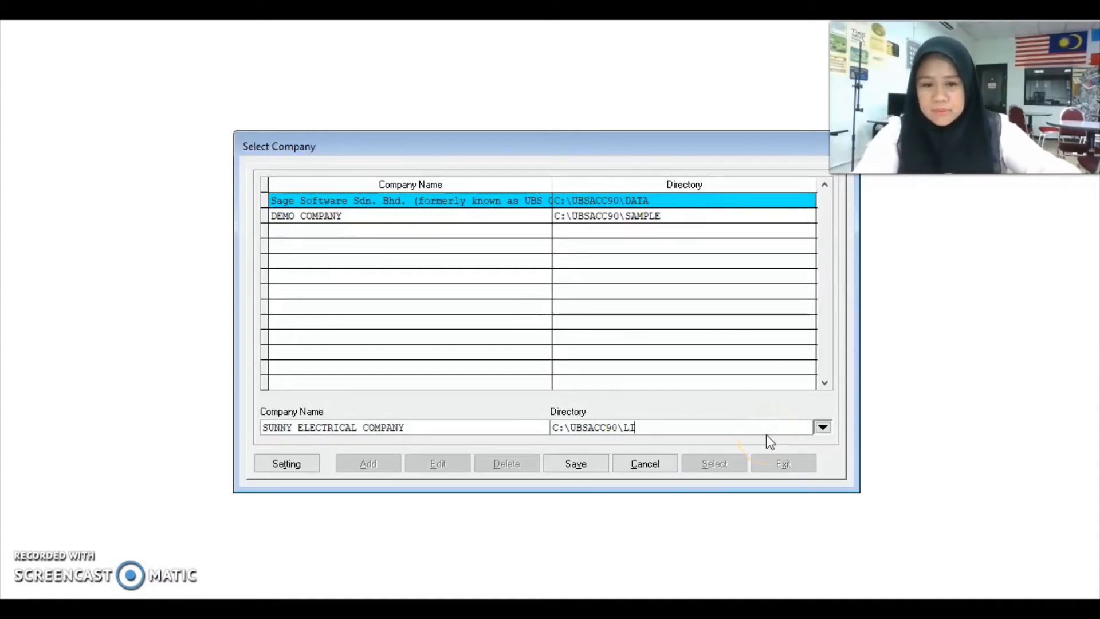
{"action": "left_click", "coordinate": [581, 465]}
{"action": "left_click", "coordinate": [646, 458]}
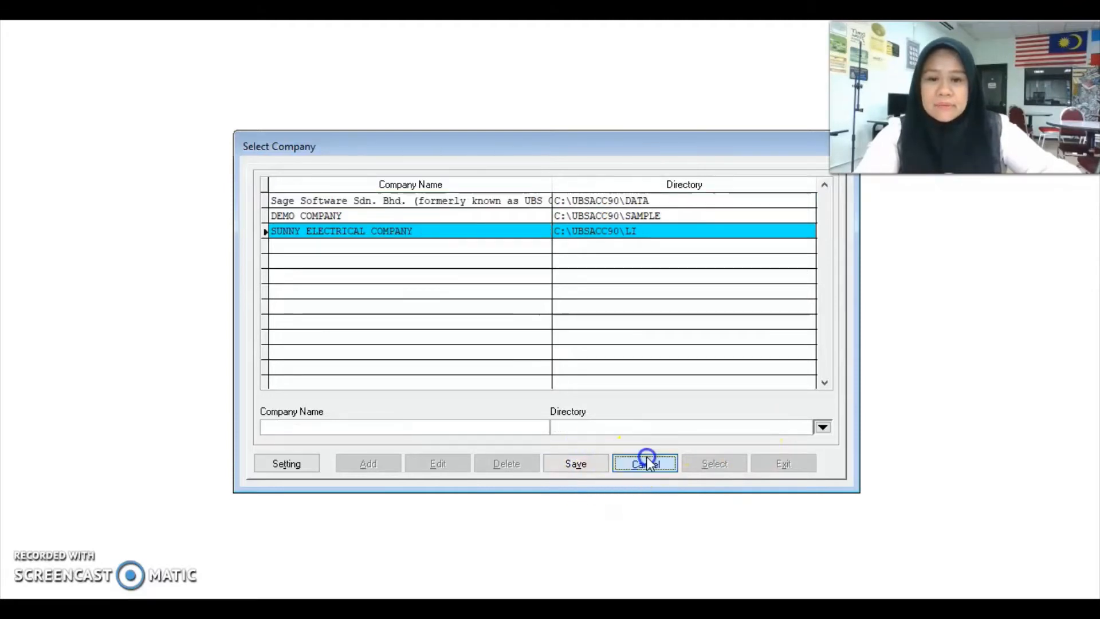
{"action": "left_click", "coordinate": [716, 464]}
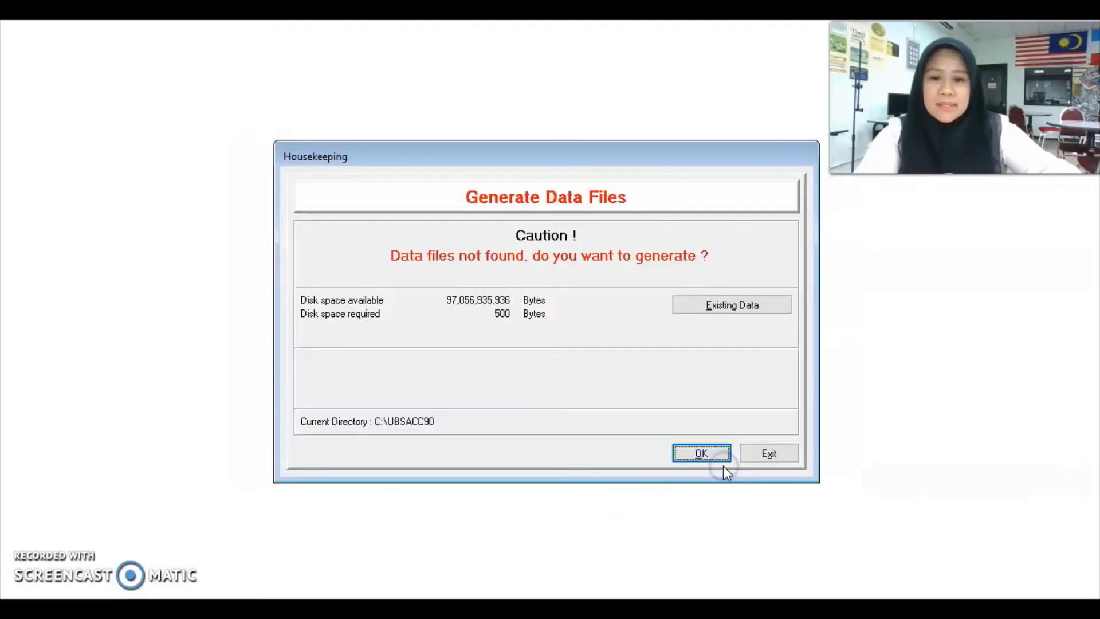
Step: Confirm generating the new company's missing data files
{"action": "left_click", "coordinate": [709, 455]}
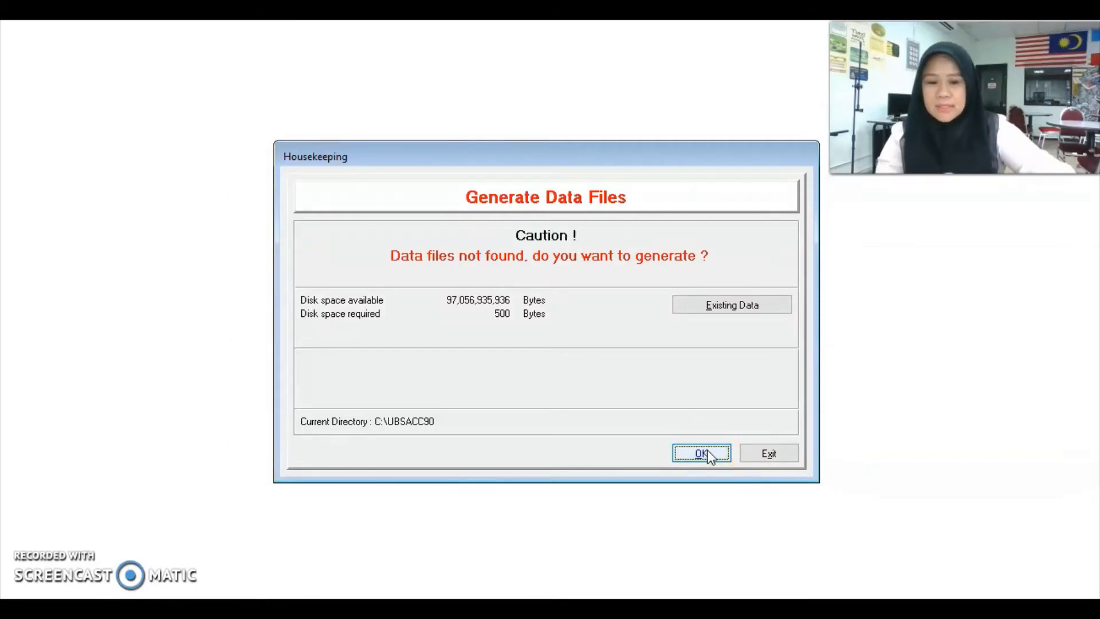
{"action": "left_click", "coordinate": [705, 454]}
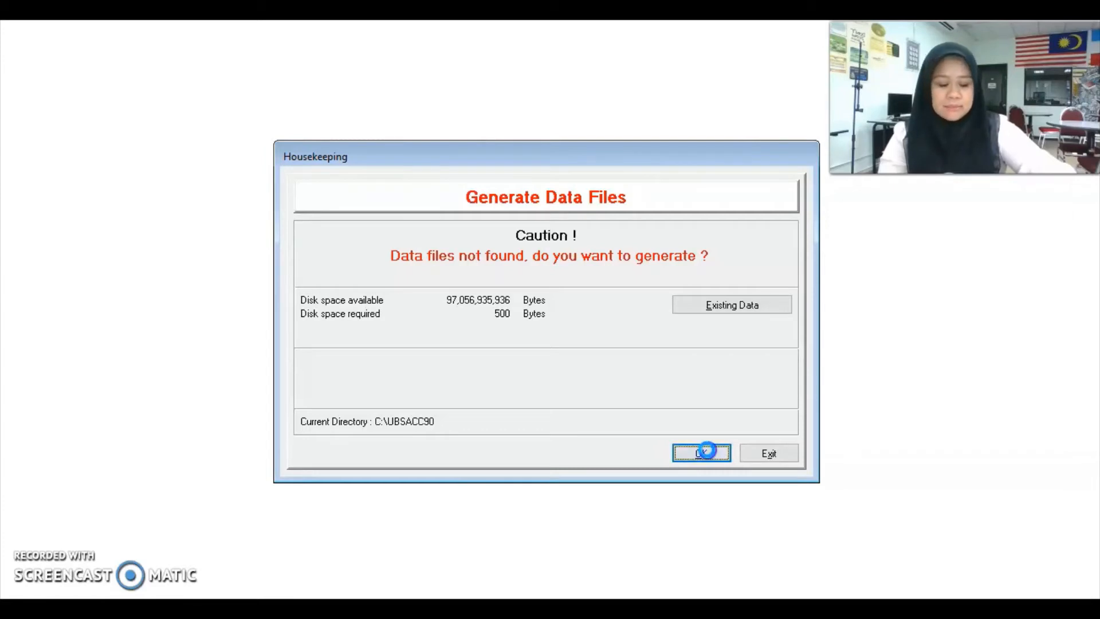
{"action": "left_click", "coordinate": [515, 337]}
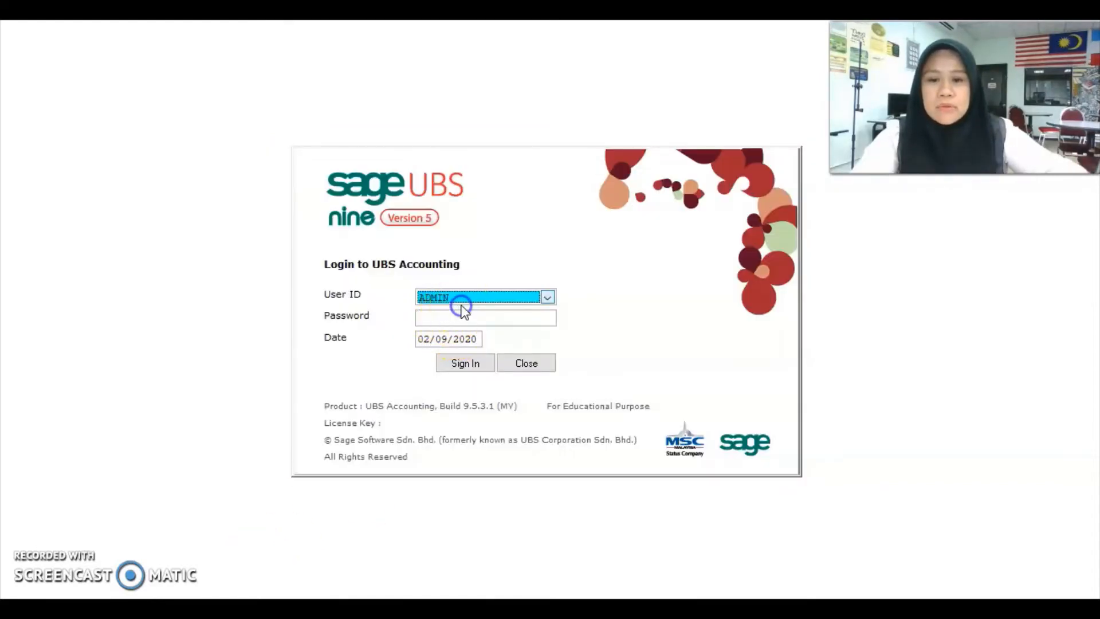
Step: Sign in with the administrator account password
{"action": "left_click", "coordinate": [450, 317]}
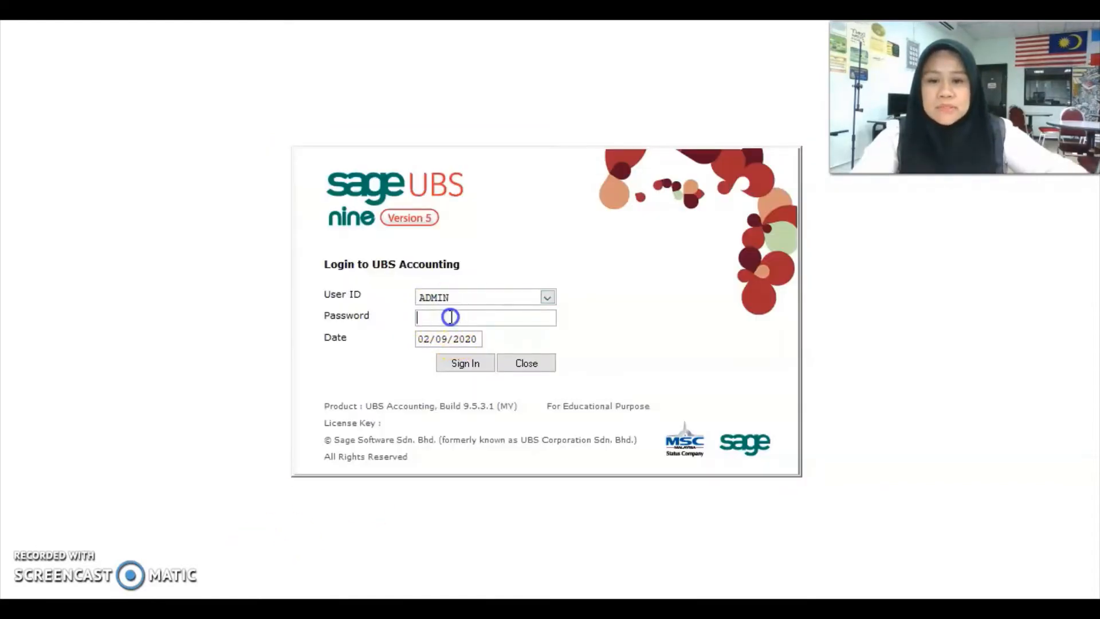
{"action": "type", "text": "***"}
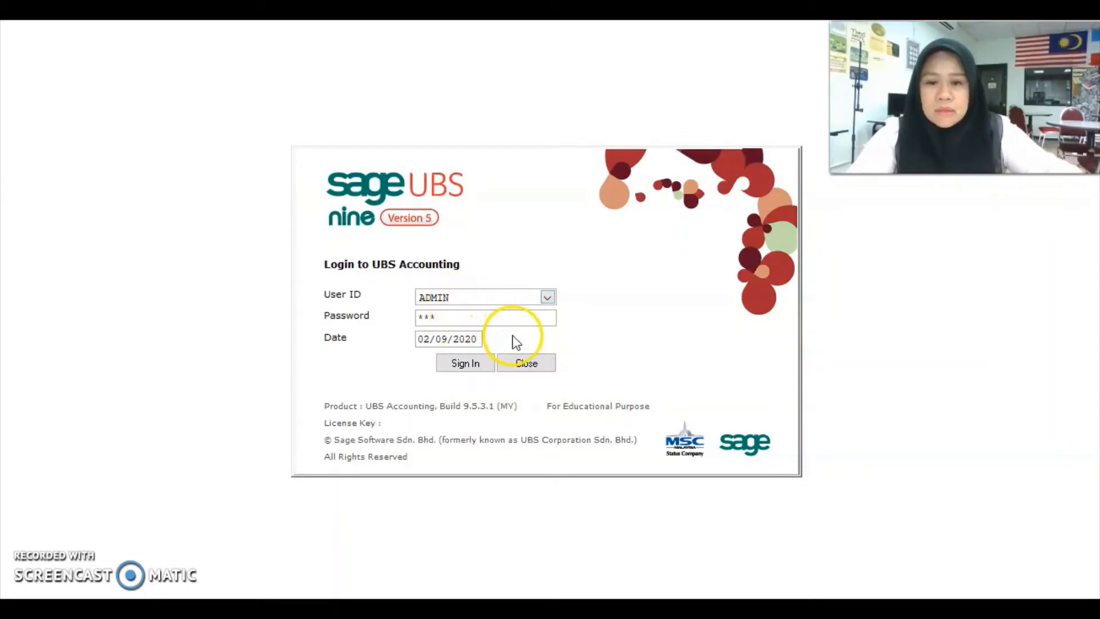
{"action": "left_click", "coordinate": [466, 365]}
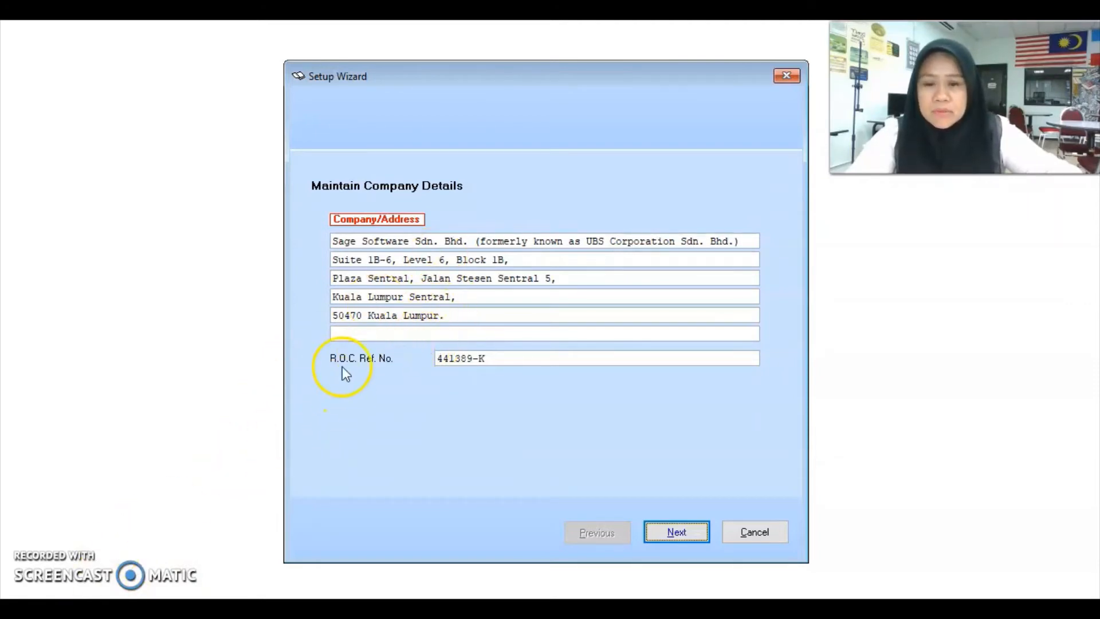
Step: Overwrite the first company name line with SUNNY ELECTRICAL COMPANY and continue
{"action": "left_click", "coordinate": [572, 238]}
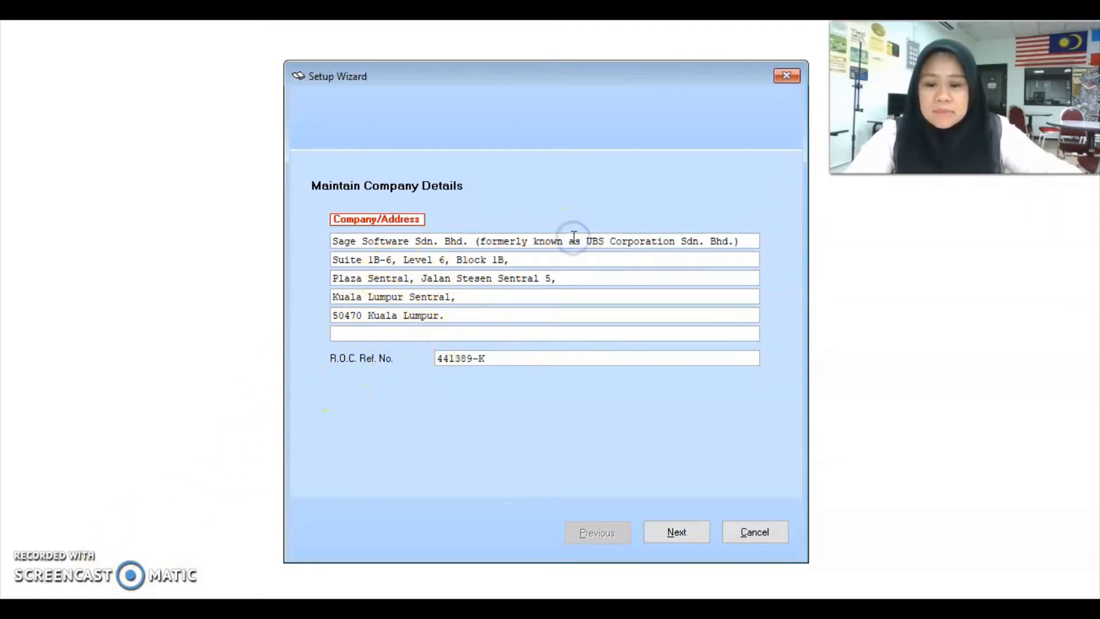
{"action": "key", "text": "ctrl+a"}
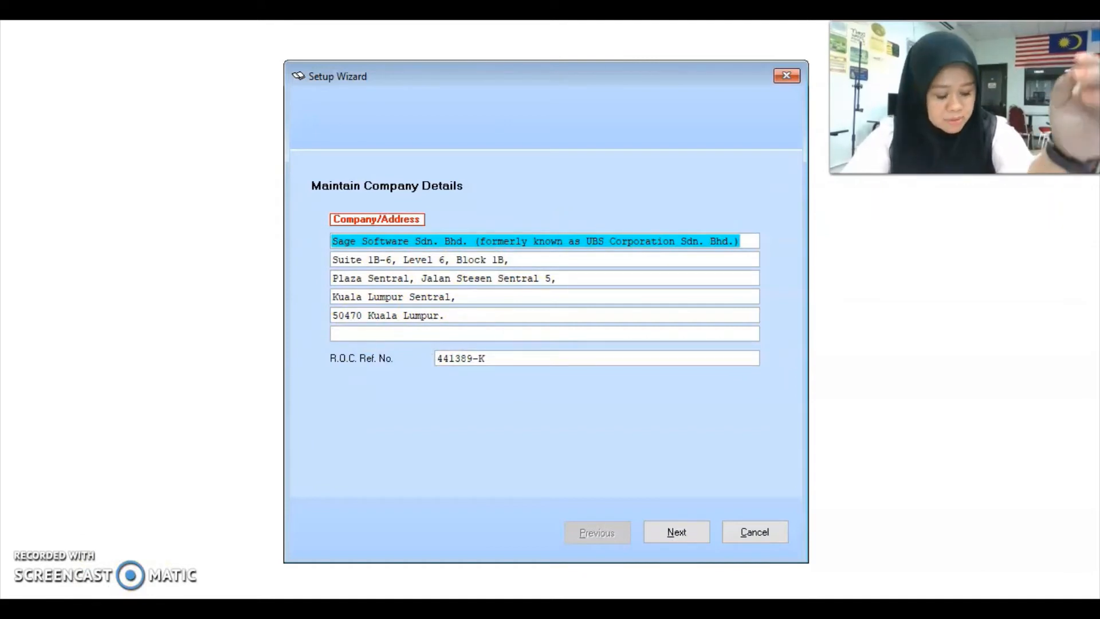
{"action": "type", "text": "S"}
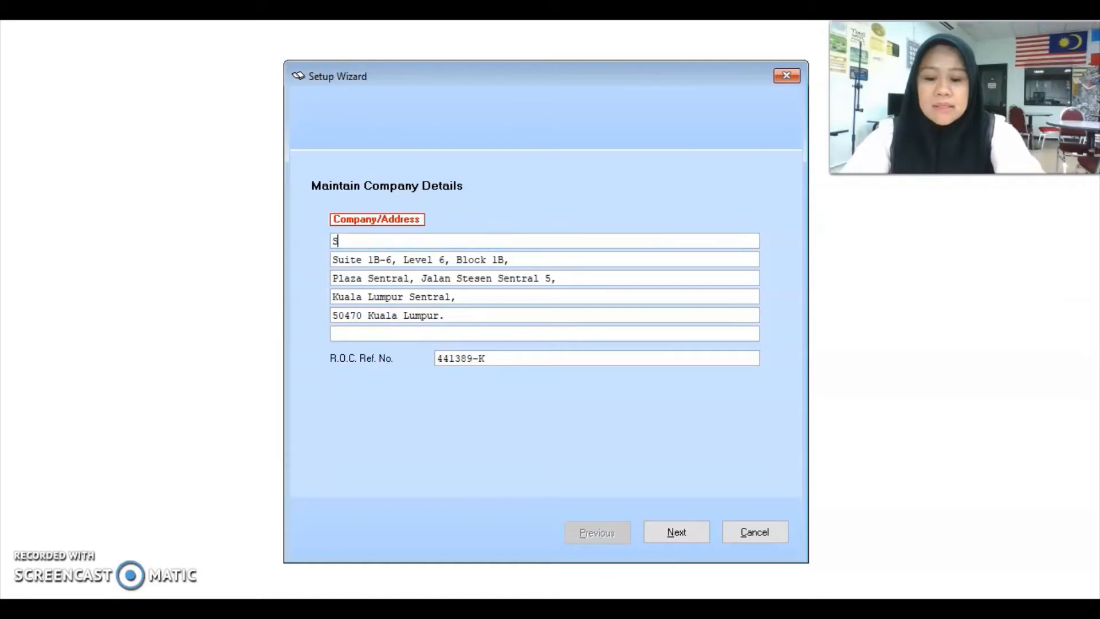
{"action": "type", "text": "UNNY ELEC"}
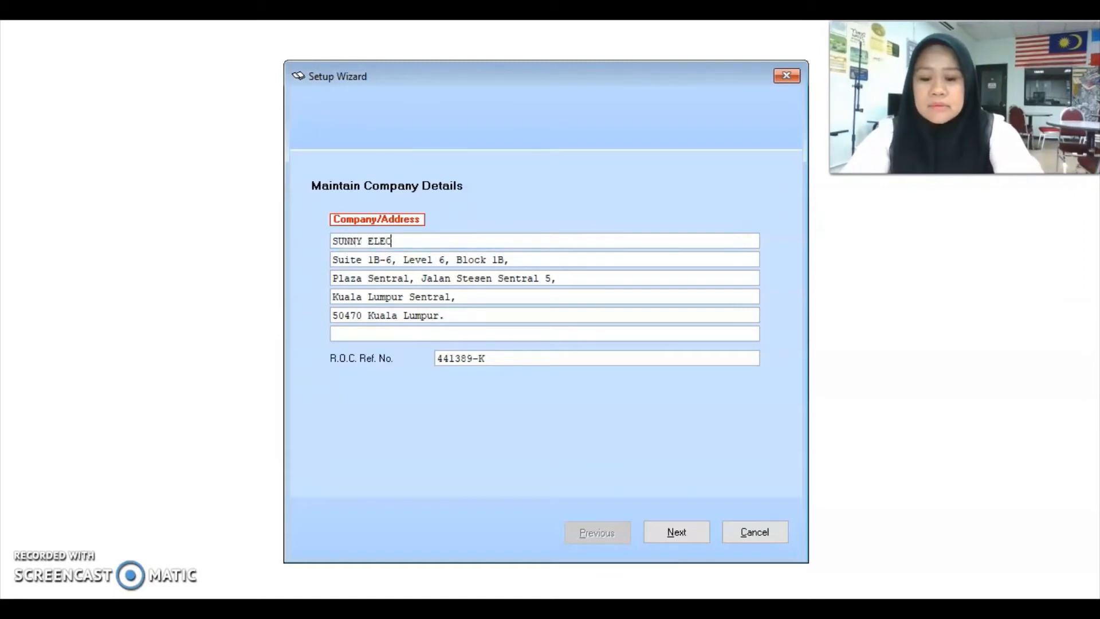
{"action": "type", "text": "TRICAL "}
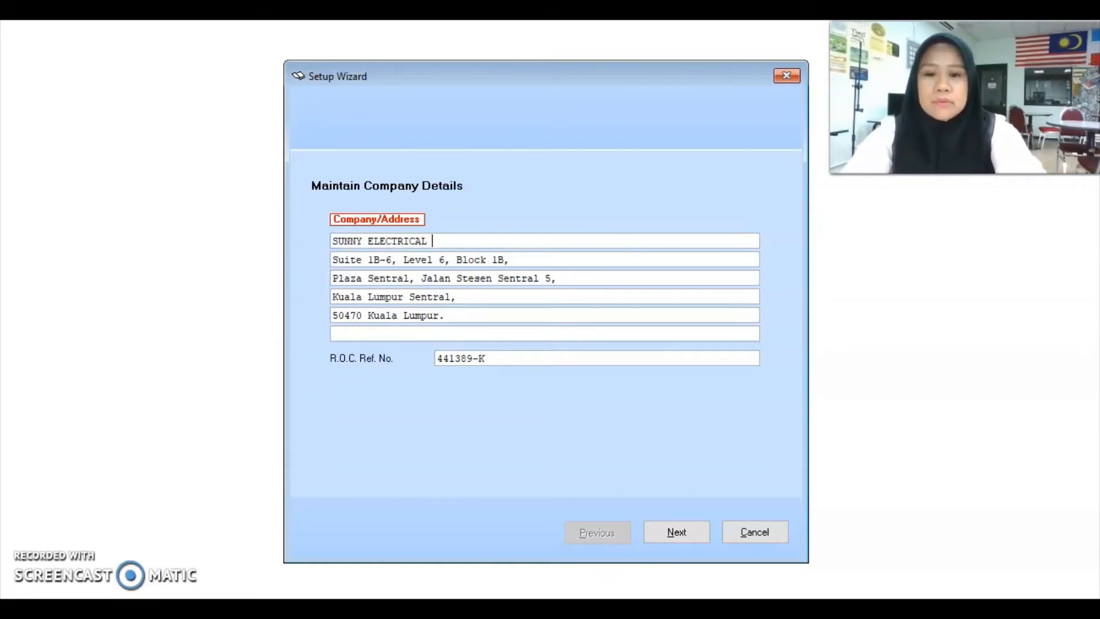
{"action": "type", "text": "COMPANY"}
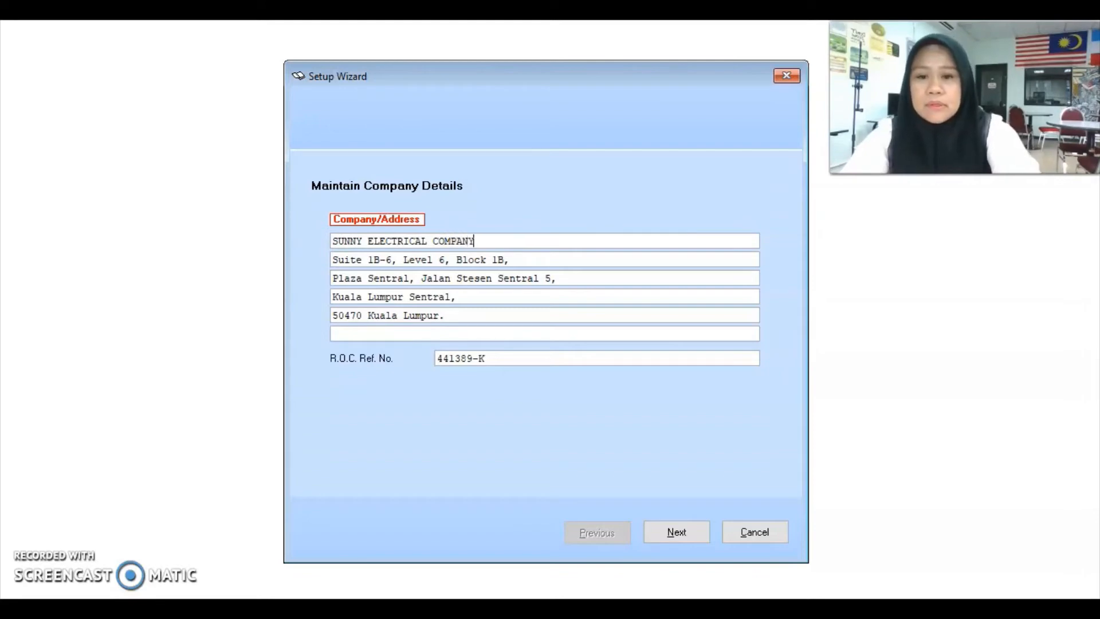
{"action": "left_click", "coordinate": [671, 532]}
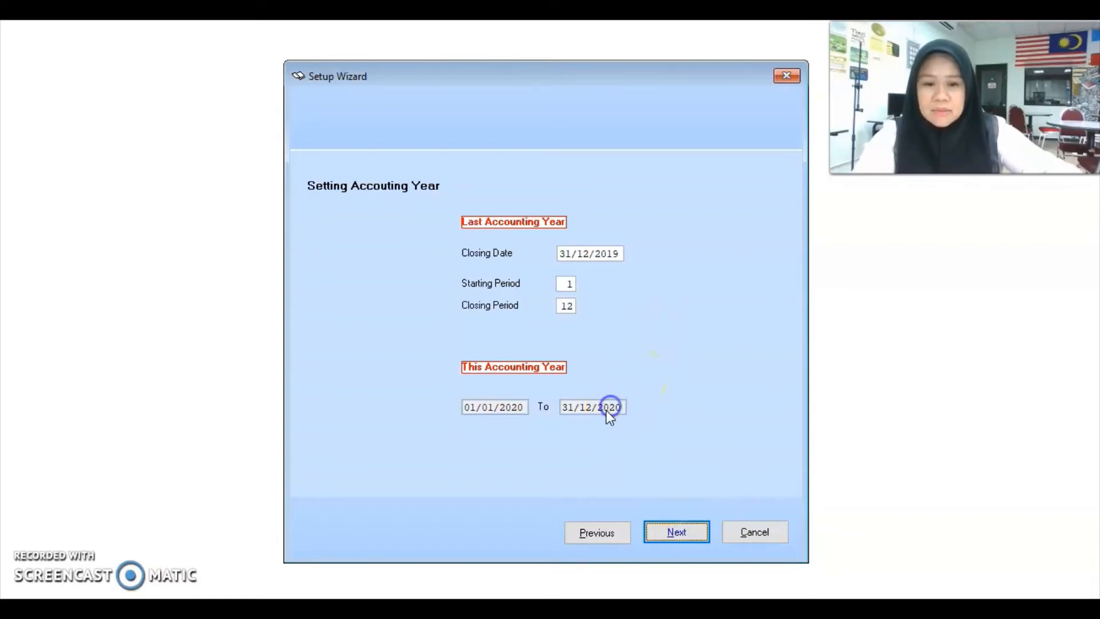
Step: Change the closing date to 31/12/2009 so the year runs 01/01/2010–31/12/2010
{"action": "left_click", "coordinate": [607, 256]}
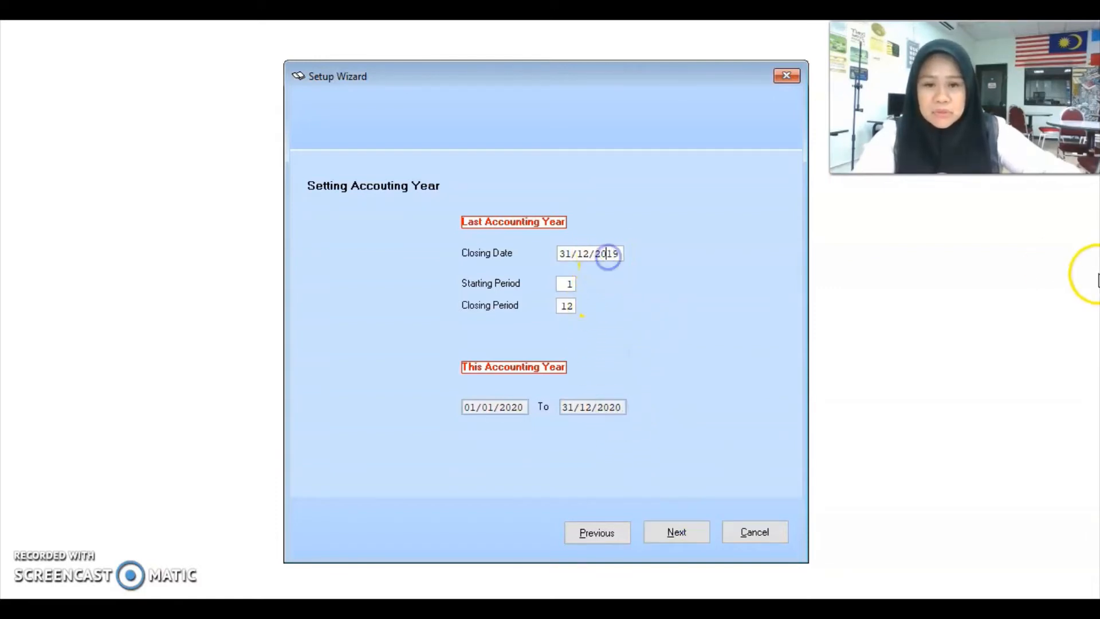
{"action": "type", "text": "0"}
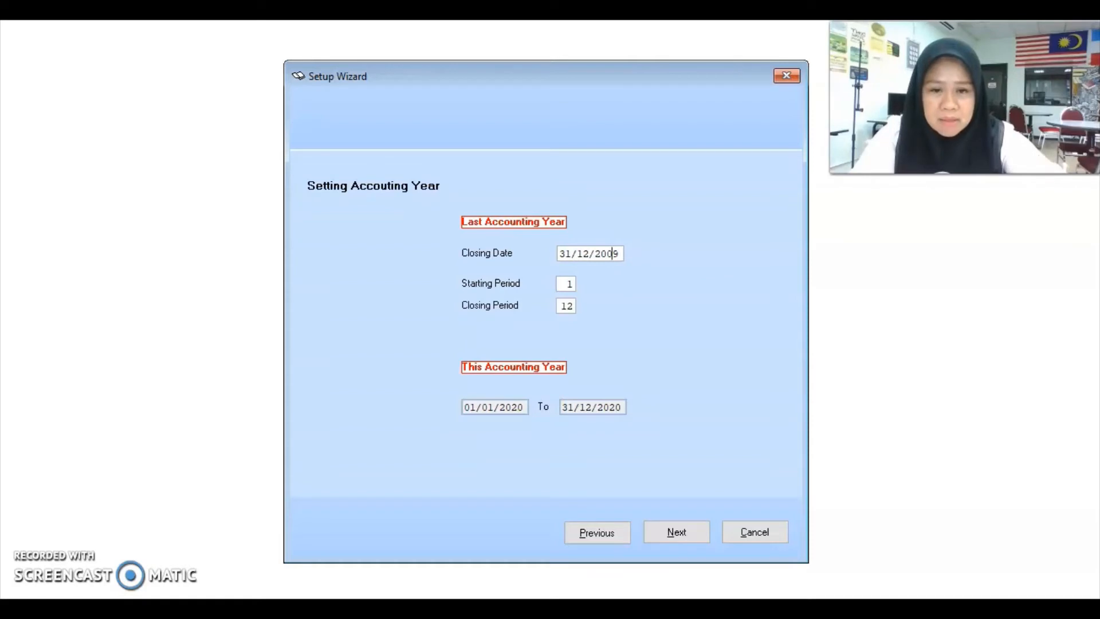
{"action": "key", "text": "Tab"}
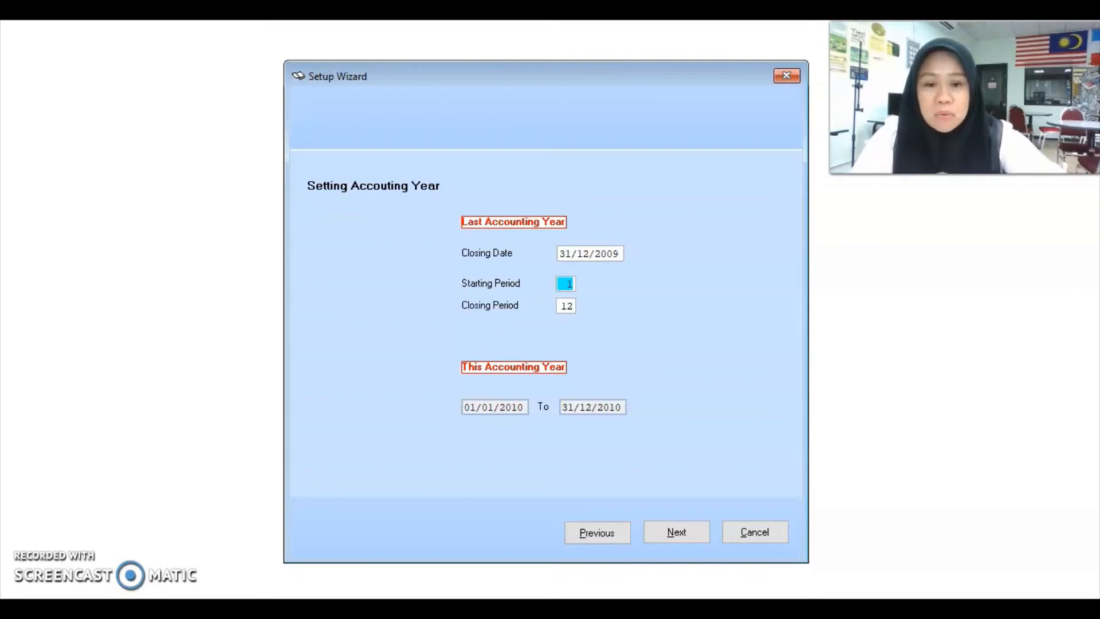
{"action": "key", "text": "Tab"}
{"action": "key", "text": "Tab"}
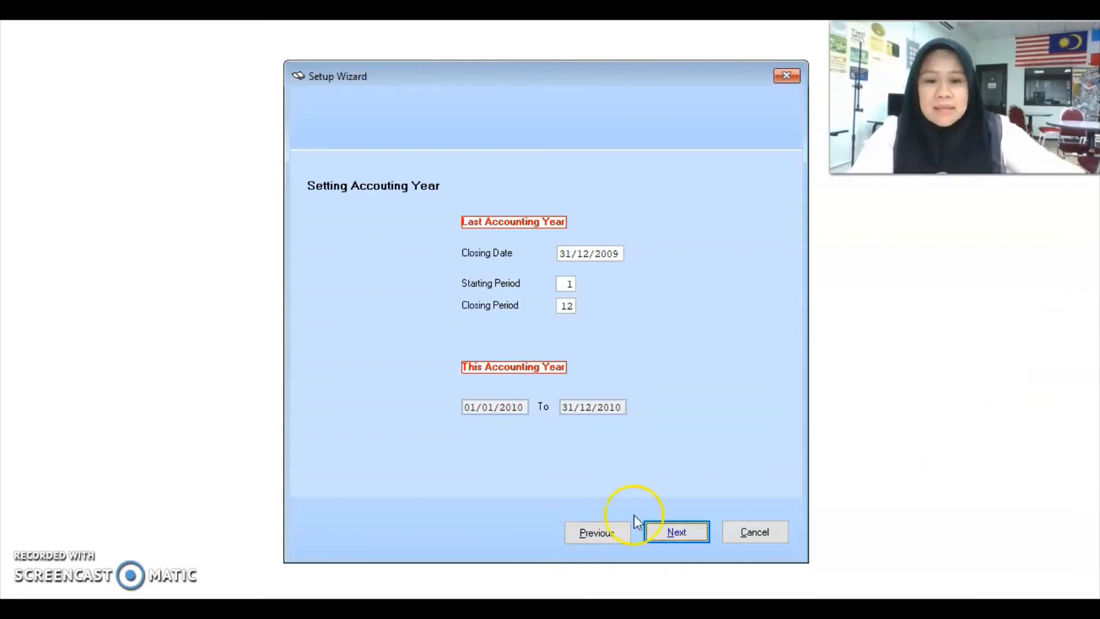
{"action": "left_click", "coordinate": [682, 537]}
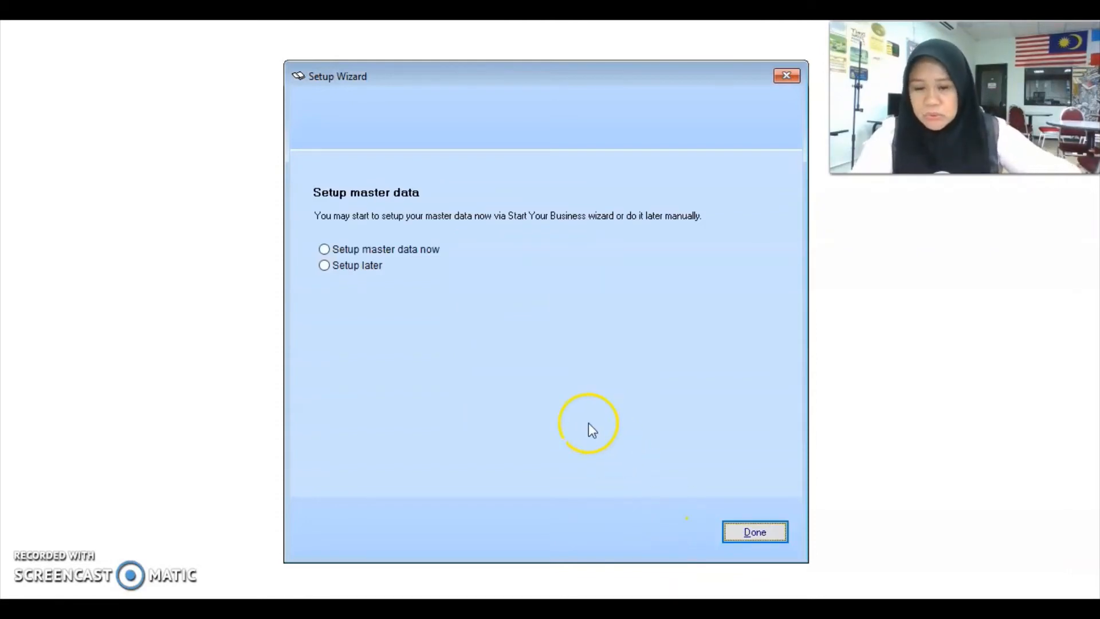
Step: Choose to set up master data now and finish the Setup Wizard
{"action": "left_click", "coordinate": [398, 250]}
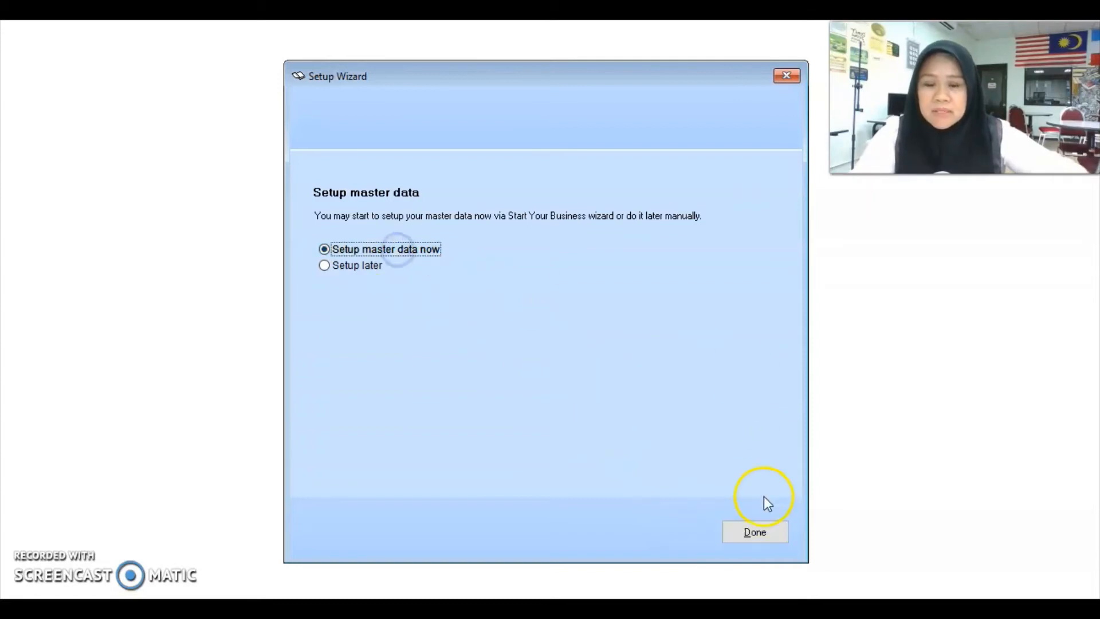
{"action": "left_click", "coordinate": [756, 531]}
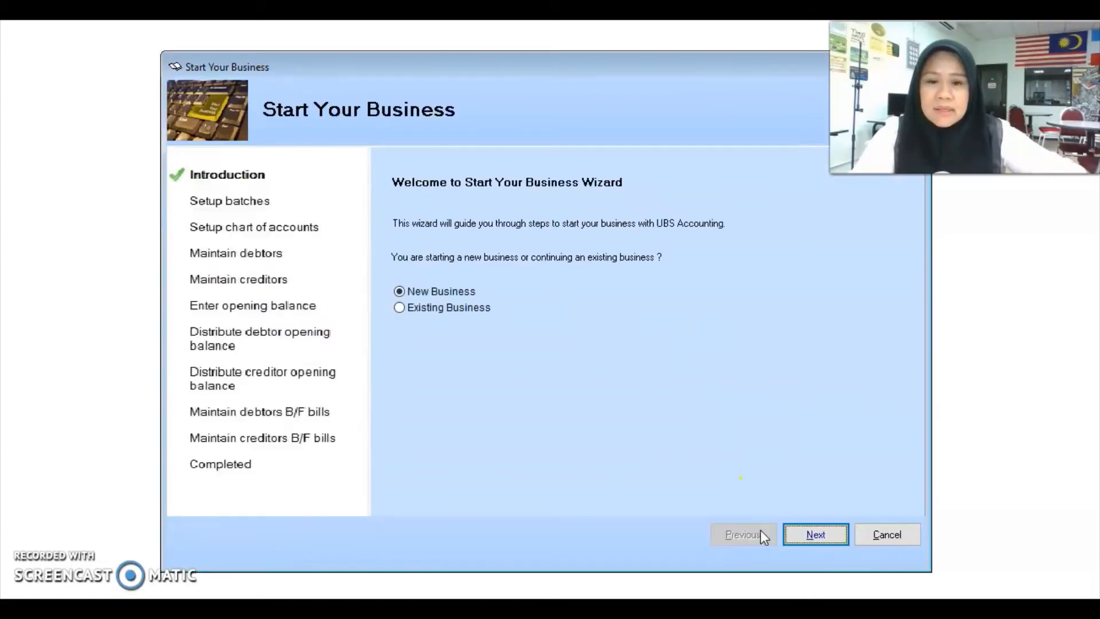
{"action": "left_click", "coordinate": [786, 537]}
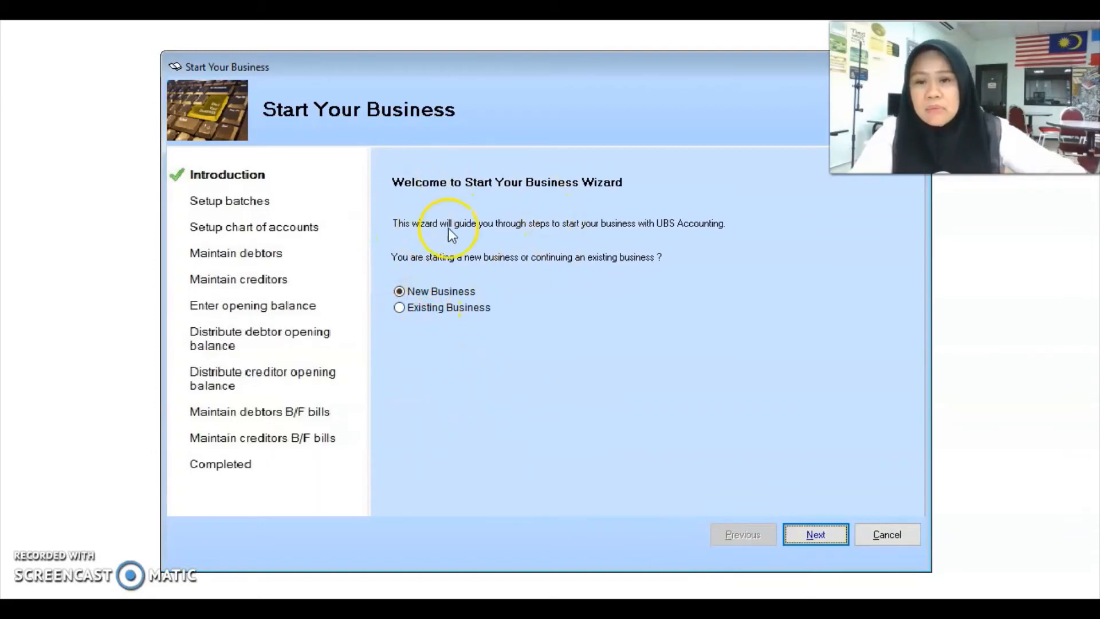
Step: Mark the company as an Existing Business and advance to Setup chart of accounts
{"action": "left_click", "coordinate": [229, 199]}
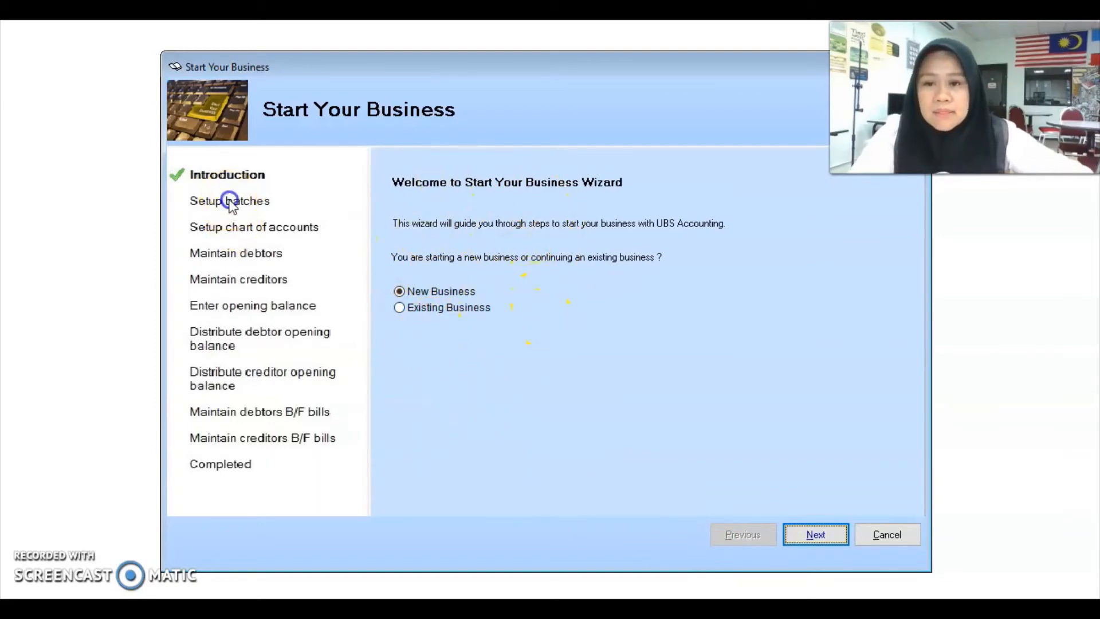
{"action": "left_click", "coordinate": [428, 308]}
{"action": "left_click", "coordinate": [818, 533]}
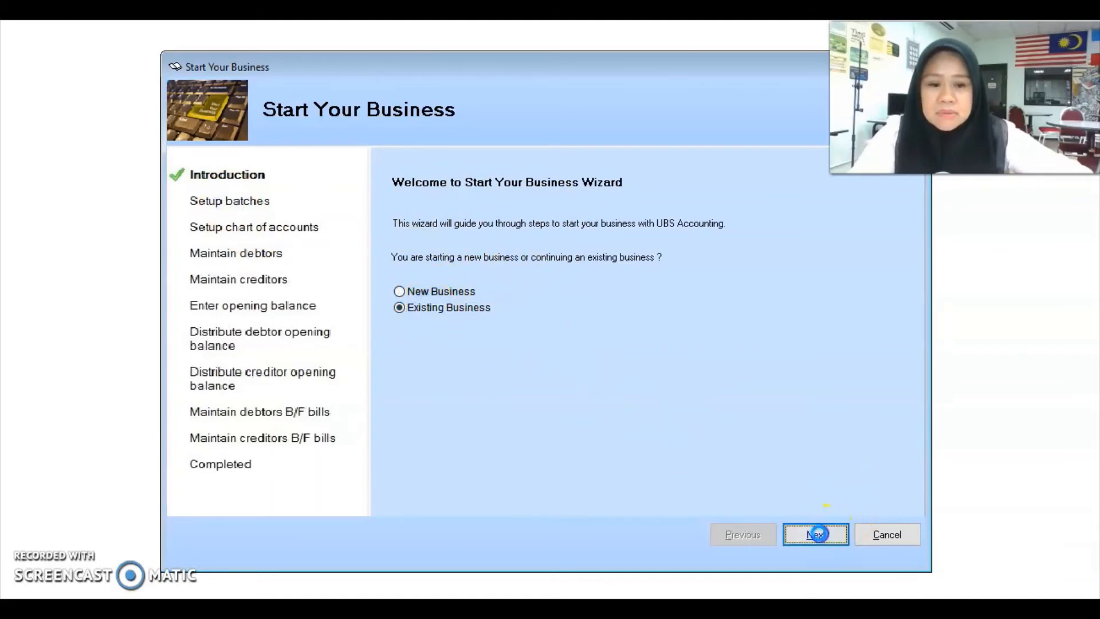
{"action": "left_click", "coordinate": [818, 534]}
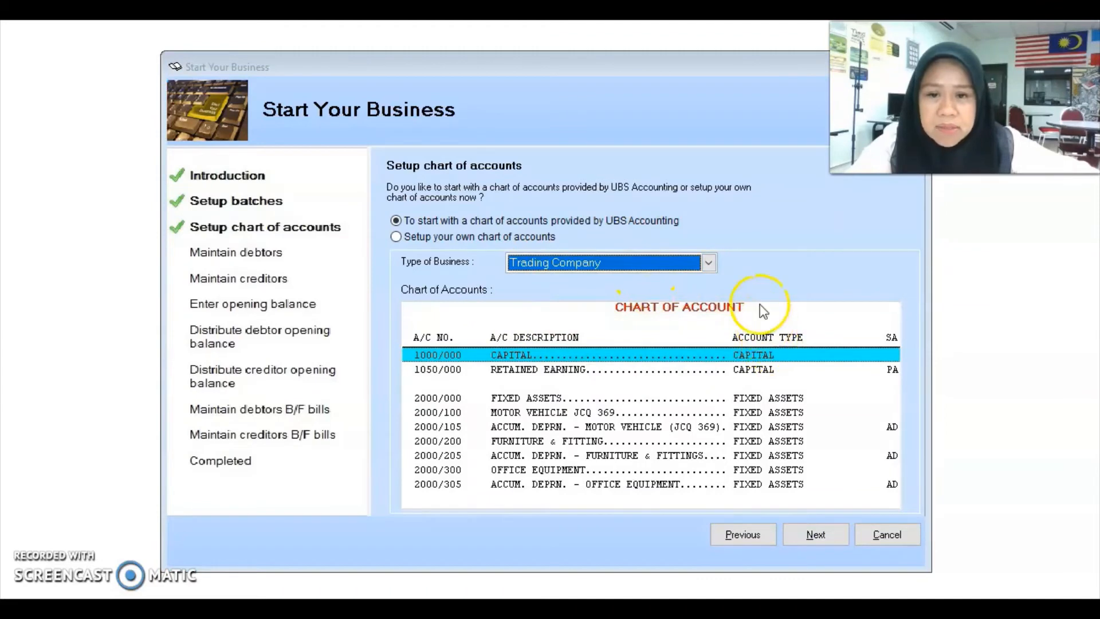
Step: Keep Trading Company as the business type and step through to finish the Start Your Business wizard
{"action": "left_click", "coordinate": [710, 265]}
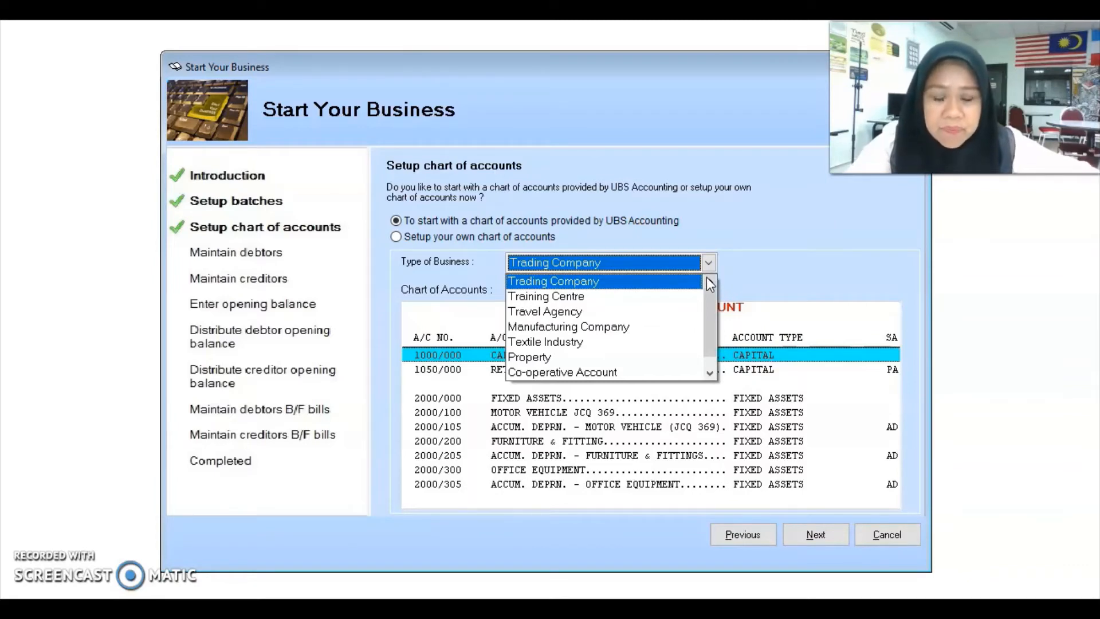
{"action": "left_click", "coordinate": [715, 307]}
{"action": "mouse_move", "coordinate": [713, 310]}
{"action": "left_mouse_down"}
{"action": "mouse_move", "coordinate": [710, 349]}
{"action": "mouse_move", "coordinate": [708, 325]}
{"action": "left_mouse_up"}
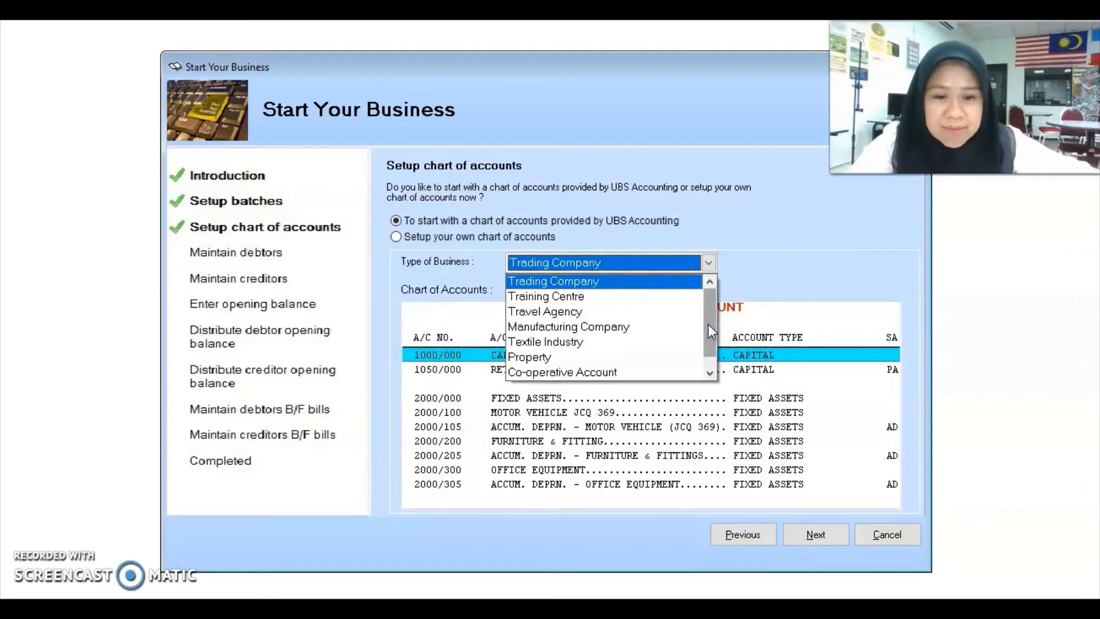
{"action": "mouse_move", "coordinate": [708, 324]}
{"action": "left_mouse_down"}
{"action": "mouse_move", "coordinate": [708, 343]}
{"action": "mouse_move", "coordinate": [710, 305]}
{"action": "left_mouse_up"}
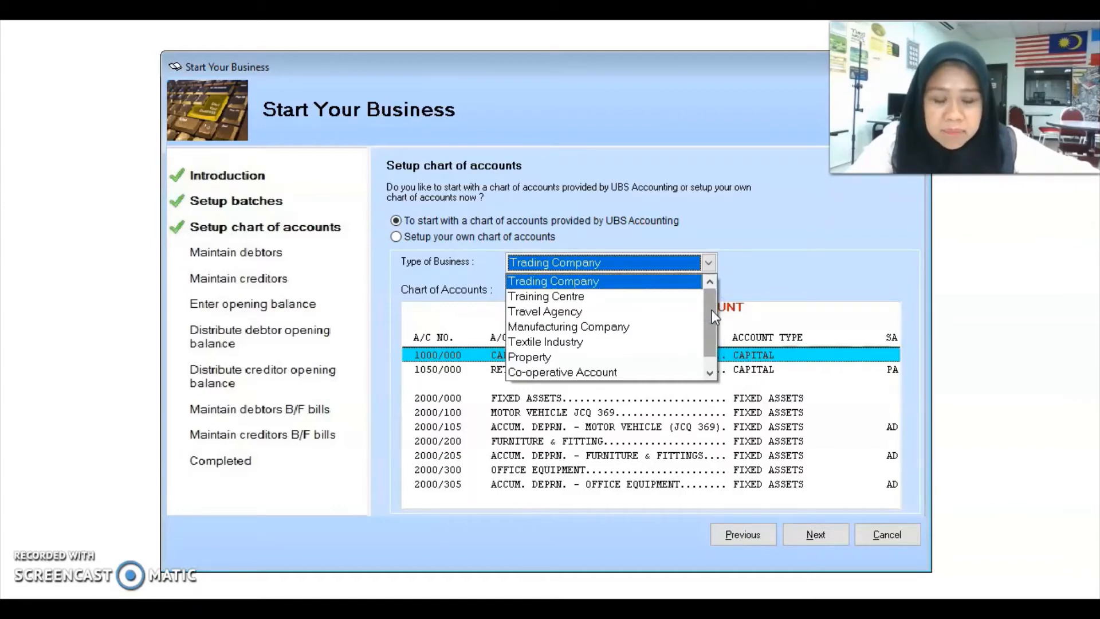
{"action": "left_click", "coordinate": [576, 280]}
{"action": "left_click", "coordinate": [647, 356]}
{"action": "left_click", "coordinate": [813, 535]}
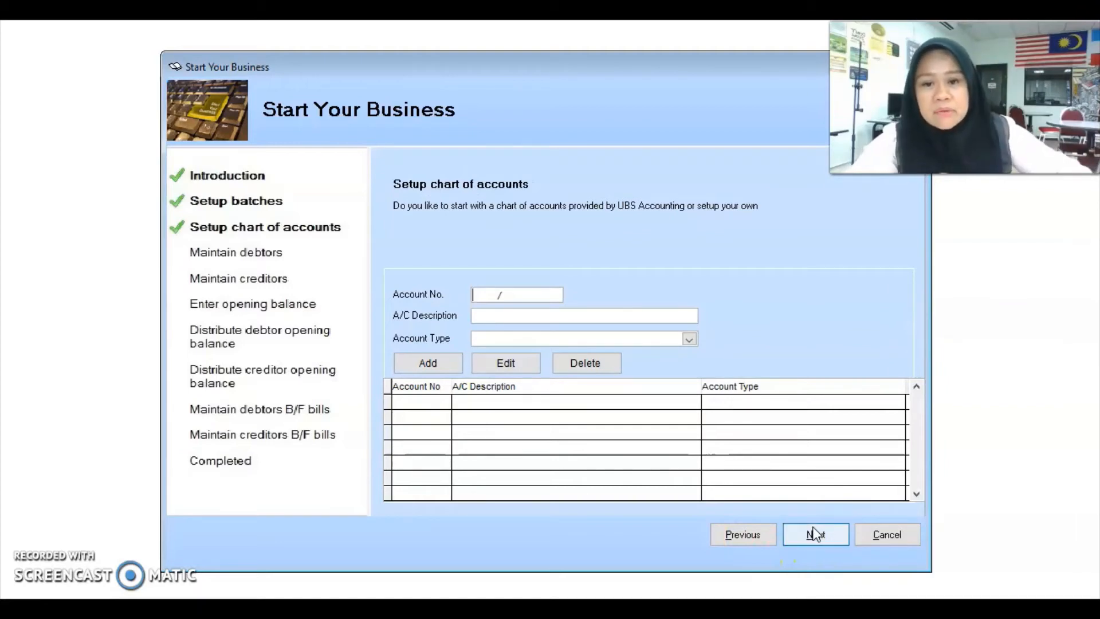
{"action": "left_click", "coordinate": [812, 516]}
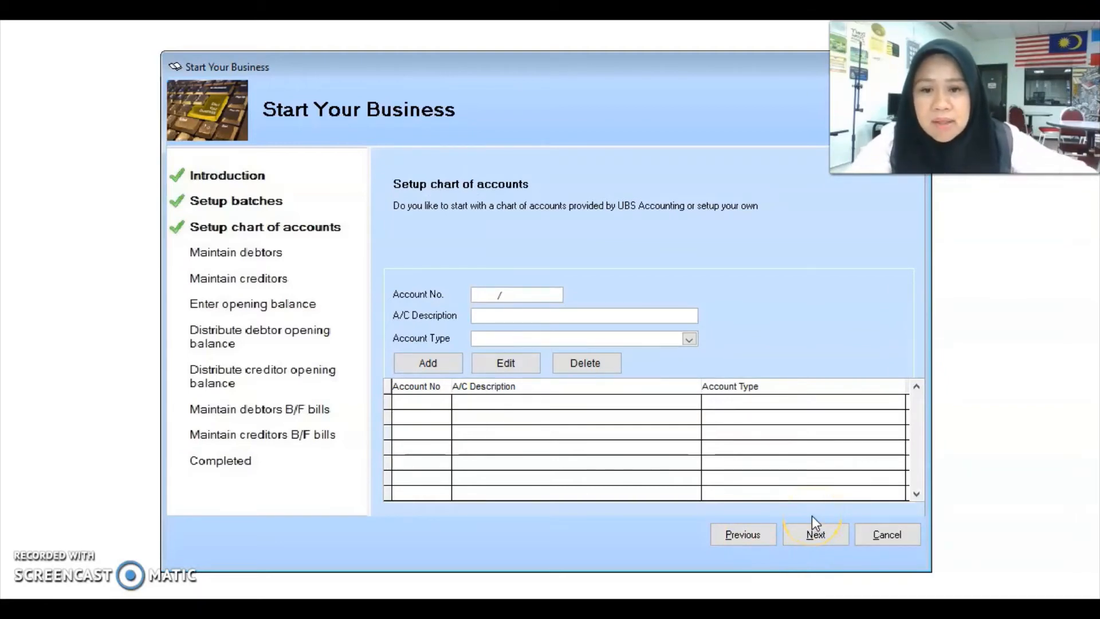
{"action": "left_click", "coordinate": [813, 533]}
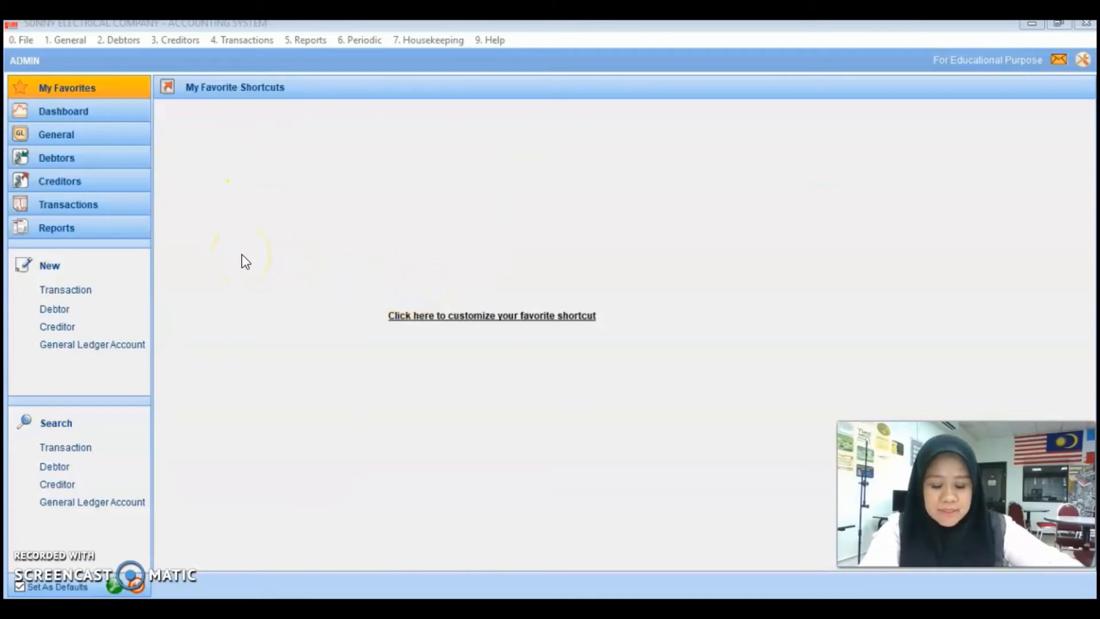
Step: Open General Ledger A/C Maintenance from the General menu and start a new account
{"action": "left_click", "coordinate": [29, 43]}
{"action": "mouse_move", "coordinate": [53, 40]}
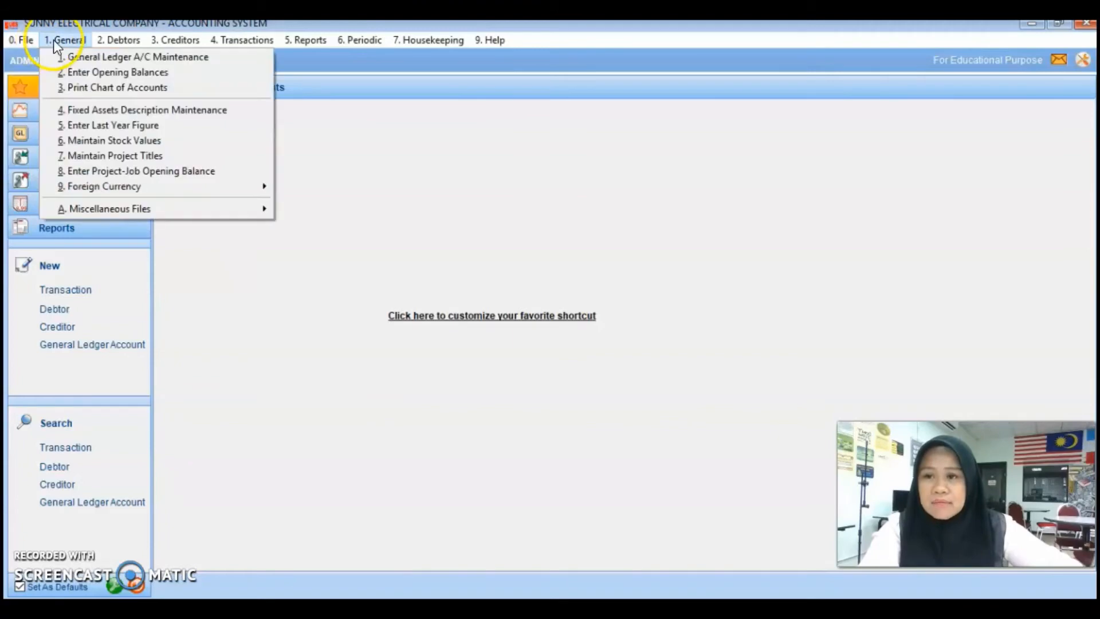
{"action": "left_click", "coordinate": [98, 53]}
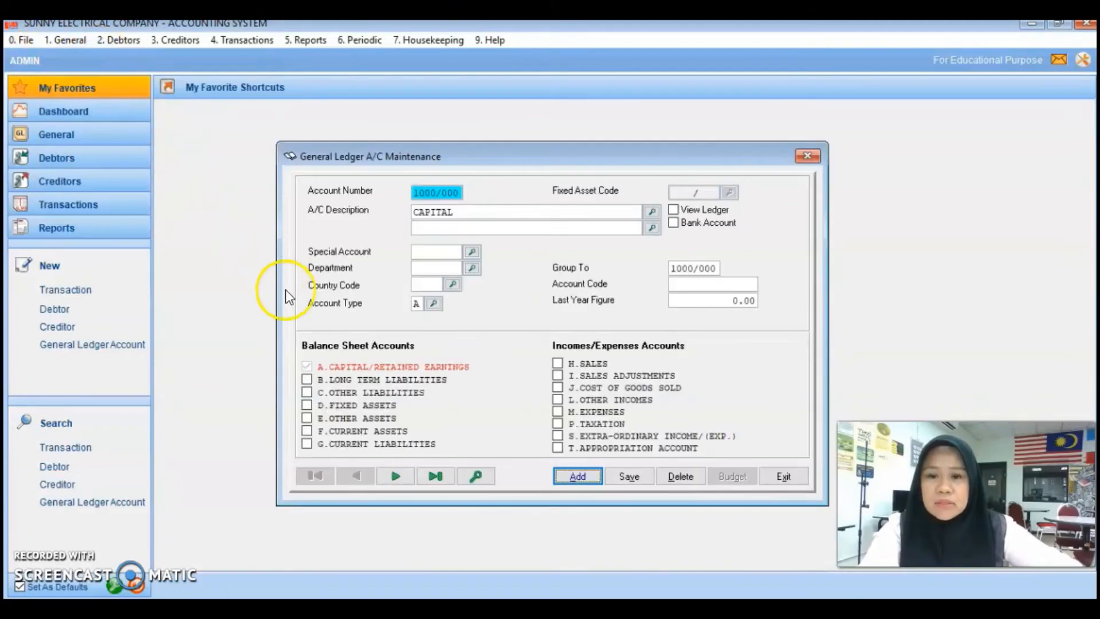
{"action": "left_click", "coordinate": [584, 481]}
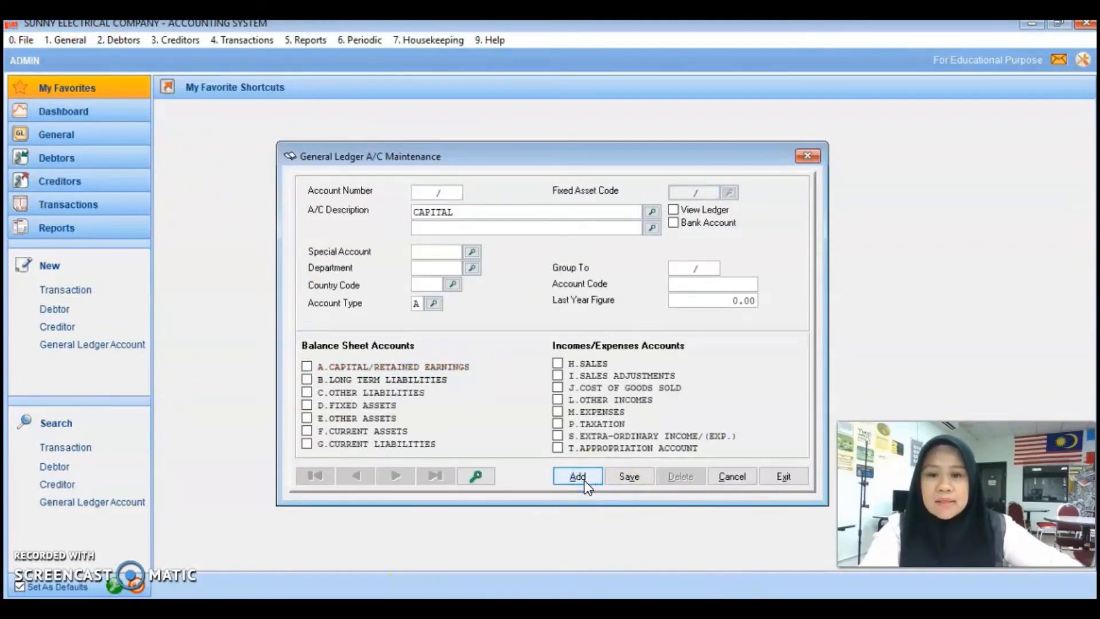
Step: Browse the account listing and load the CAPITAL account into the form
{"action": "left_click", "coordinate": [475, 477]}
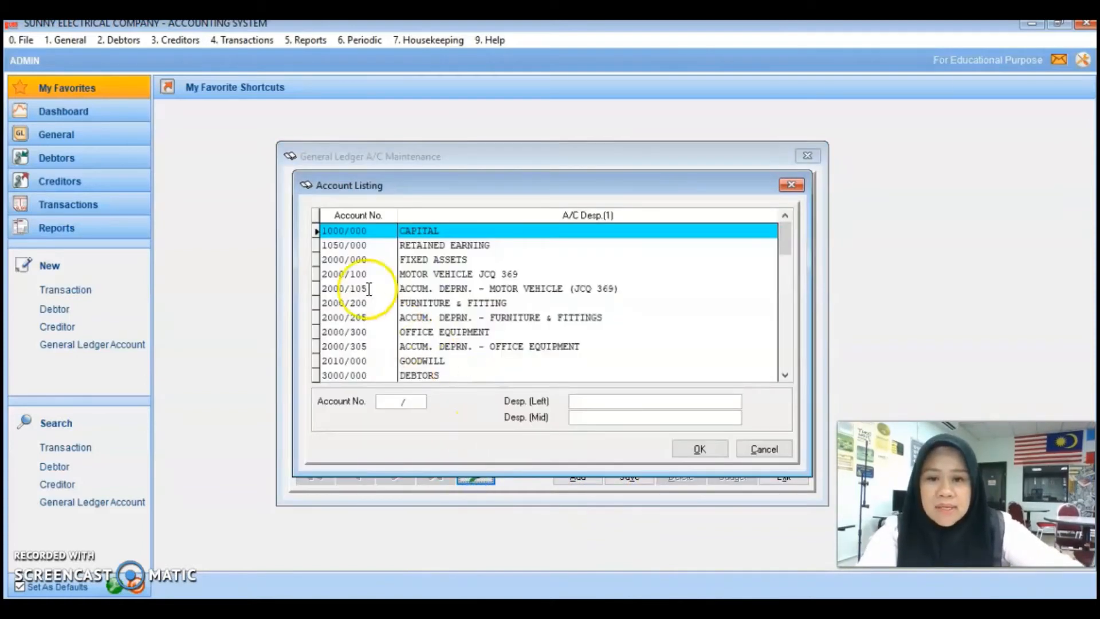
{"action": "left_click", "coordinate": [460, 234]}
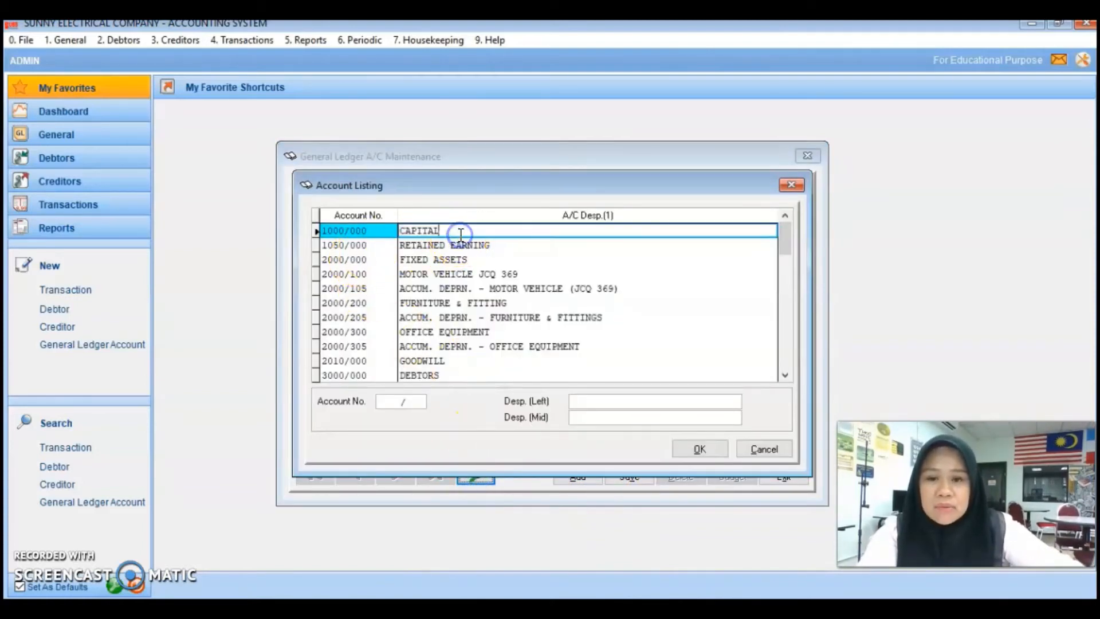
{"action": "scroll", "coordinate": [465, 335], "scroll_direction": "down", "scroll_amount": 2}
{"action": "scroll", "coordinate": [466, 335], "scroll_direction": "down", "scroll_amount": 15}
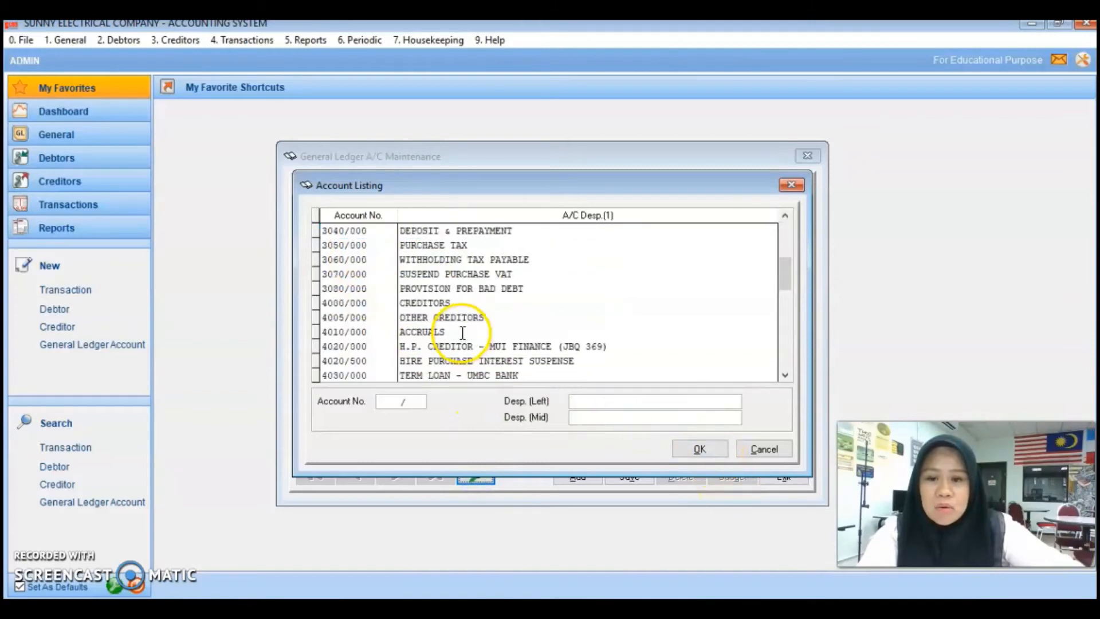
{"action": "scroll", "coordinate": [462, 332], "scroll_direction": "up", "scroll_amount": 8}
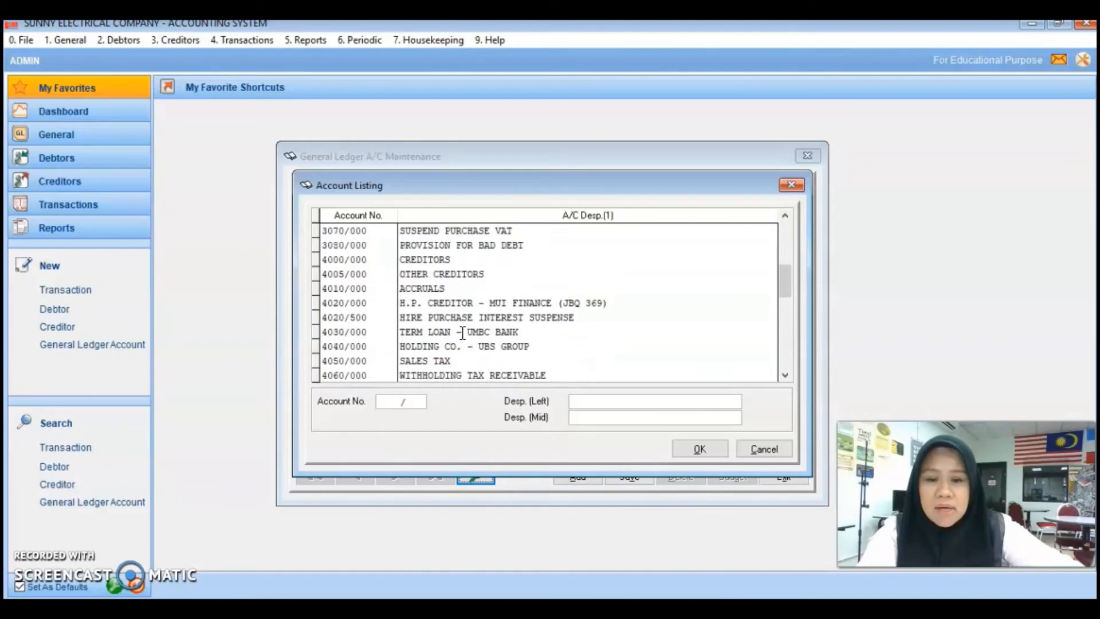
{"action": "scroll", "coordinate": [462, 333], "scroll_direction": "up", "scroll_amount": 6}
{"action": "left_click", "coordinate": [469, 330]}
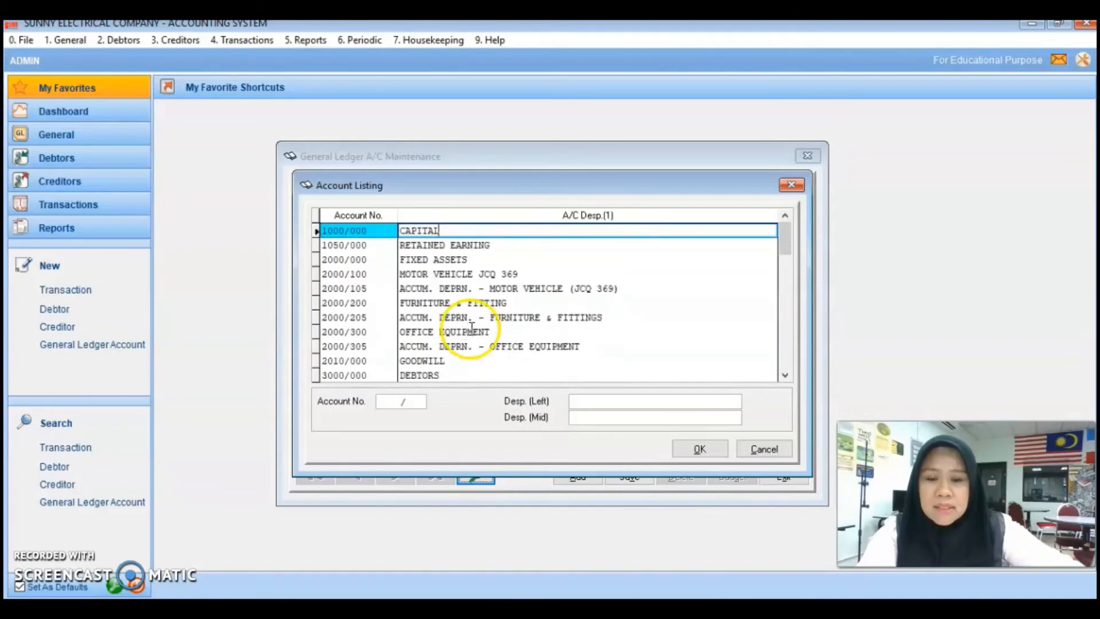
{"action": "left_click", "coordinate": [697, 452]}
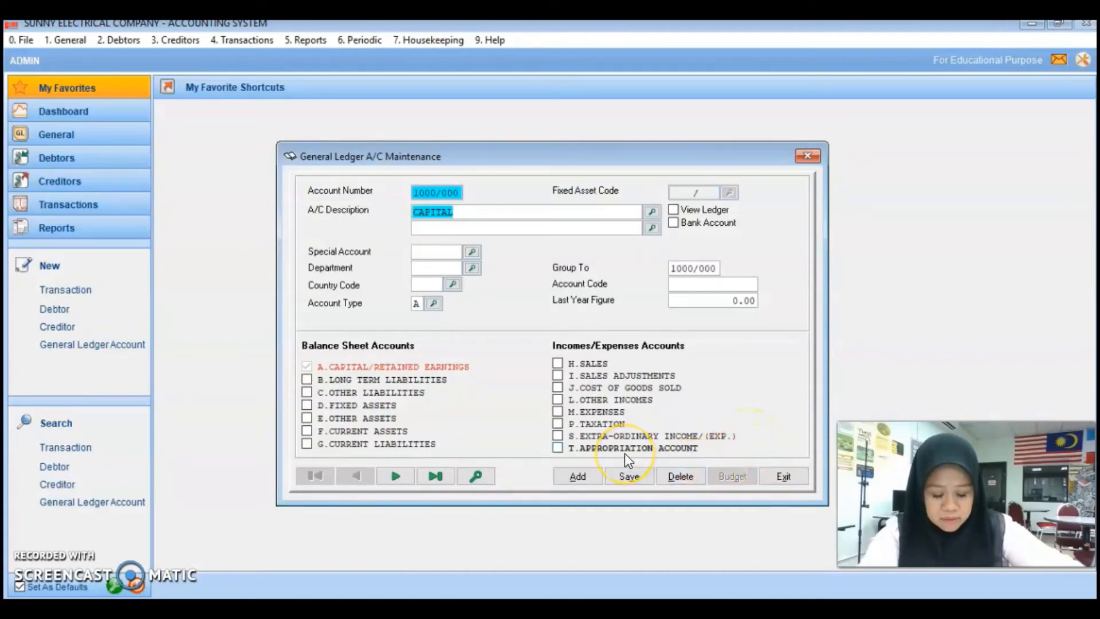
Step: Look up the FIXED ASSETS account and other existing accounts in the listing
{"action": "left_click", "coordinate": [479, 477]}
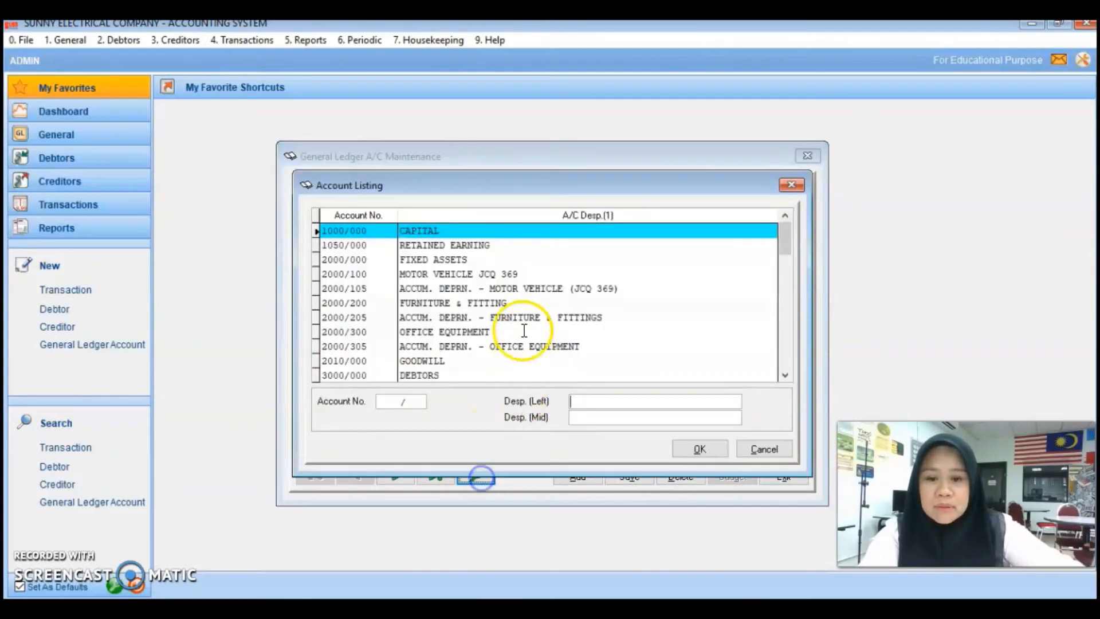
{"action": "left_click", "coordinate": [481, 259]}
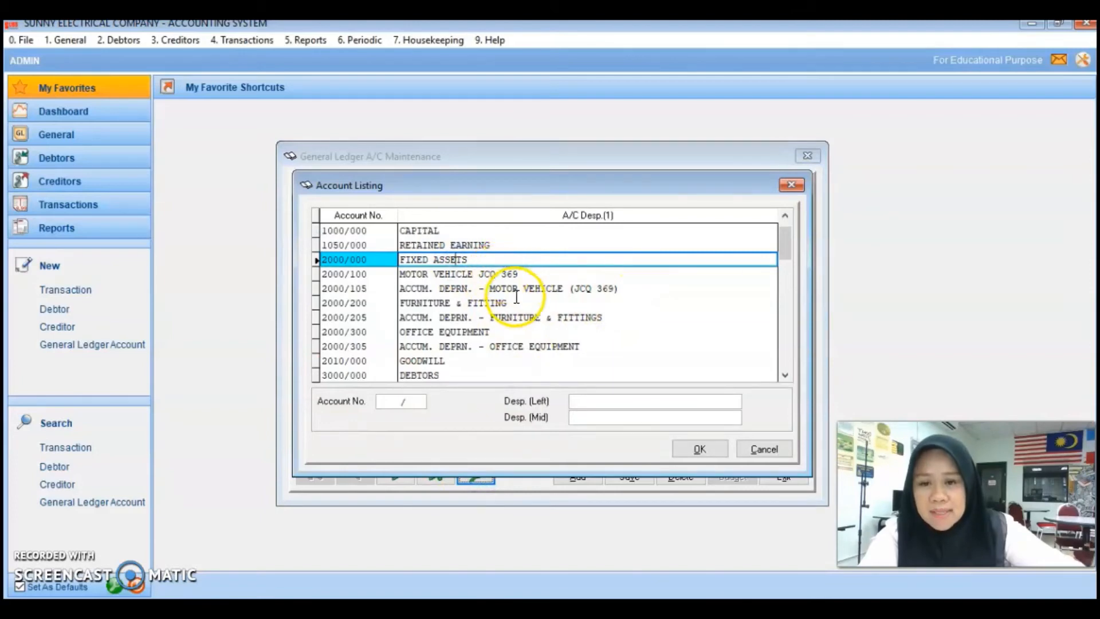
{"action": "left_click", "coordinate": [712, 451]}
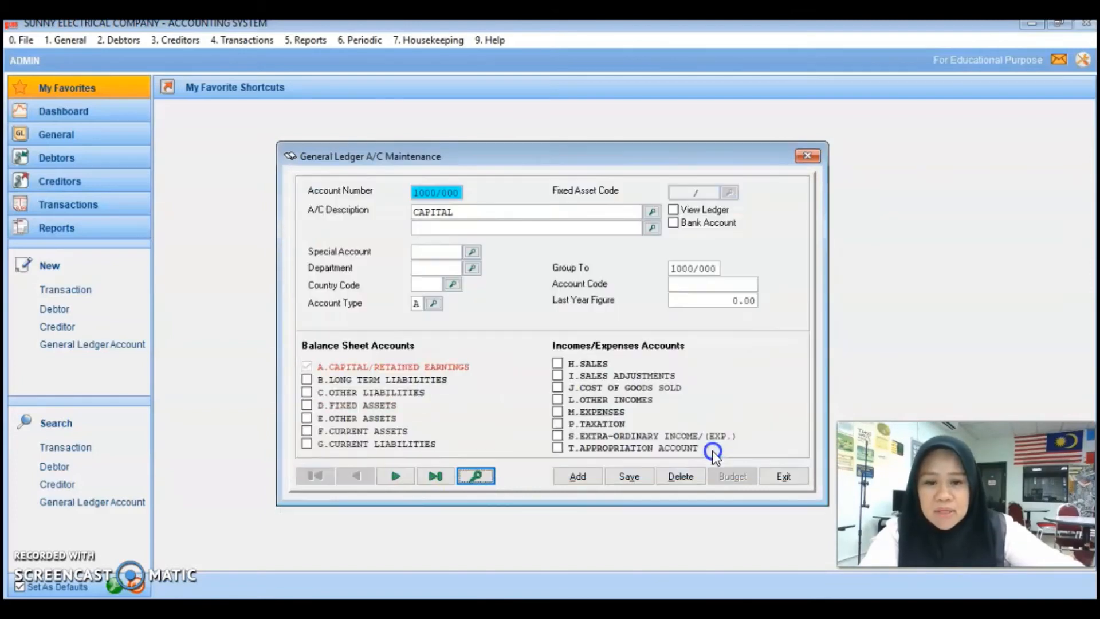
{"action": "left_click", "coordinate": [579, 478]}
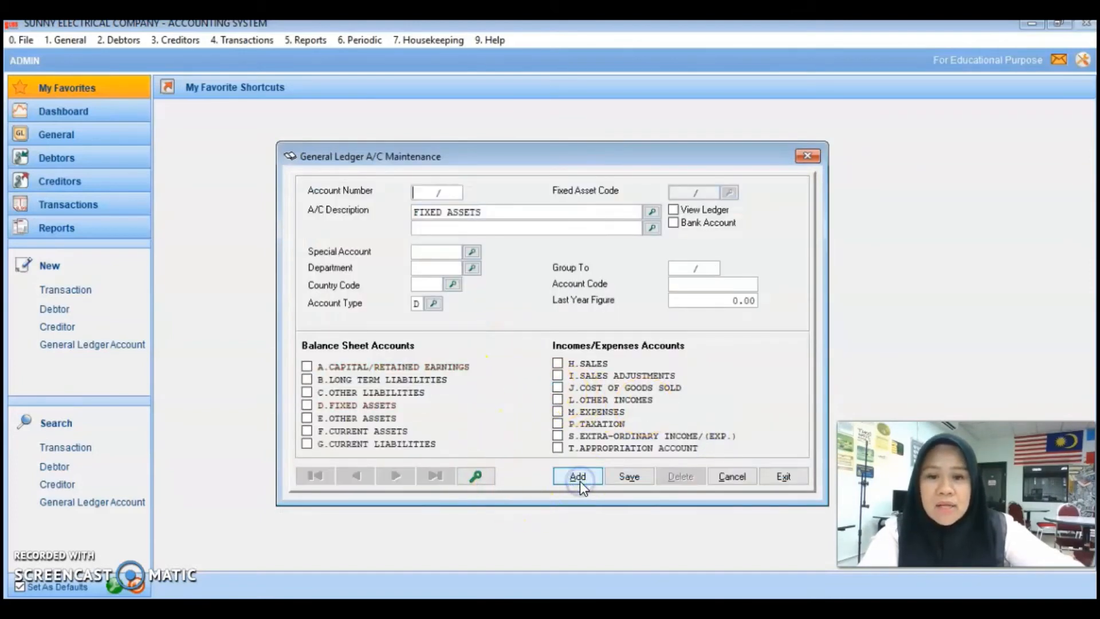
{"action": "left_click", "coordinate": [474, 476]}
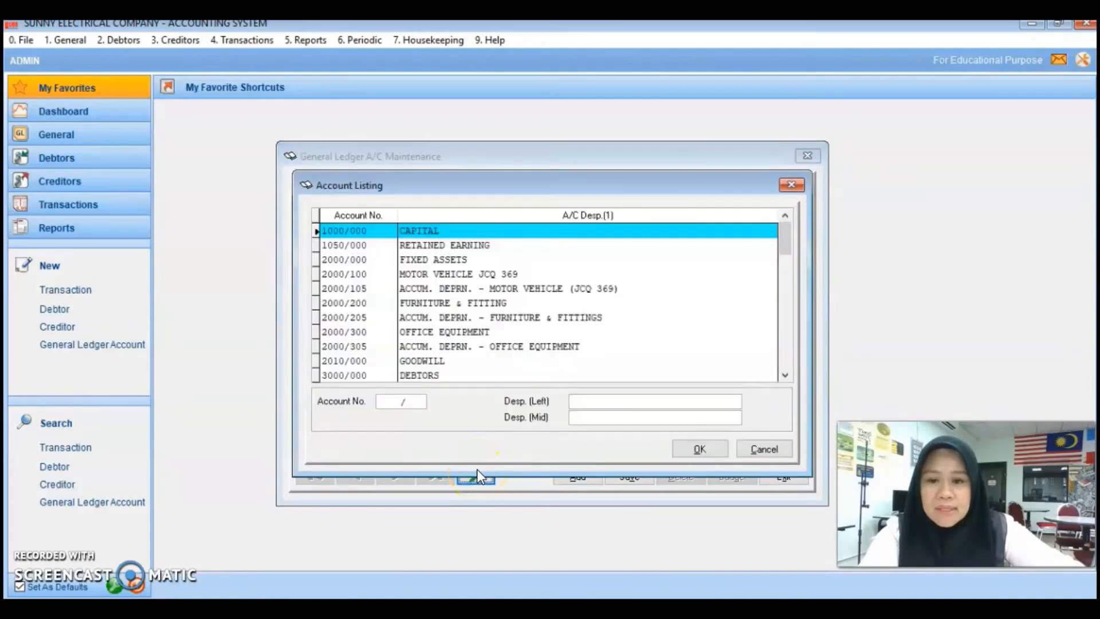
{"action": "left_click", "coordinate": [713, 456]}
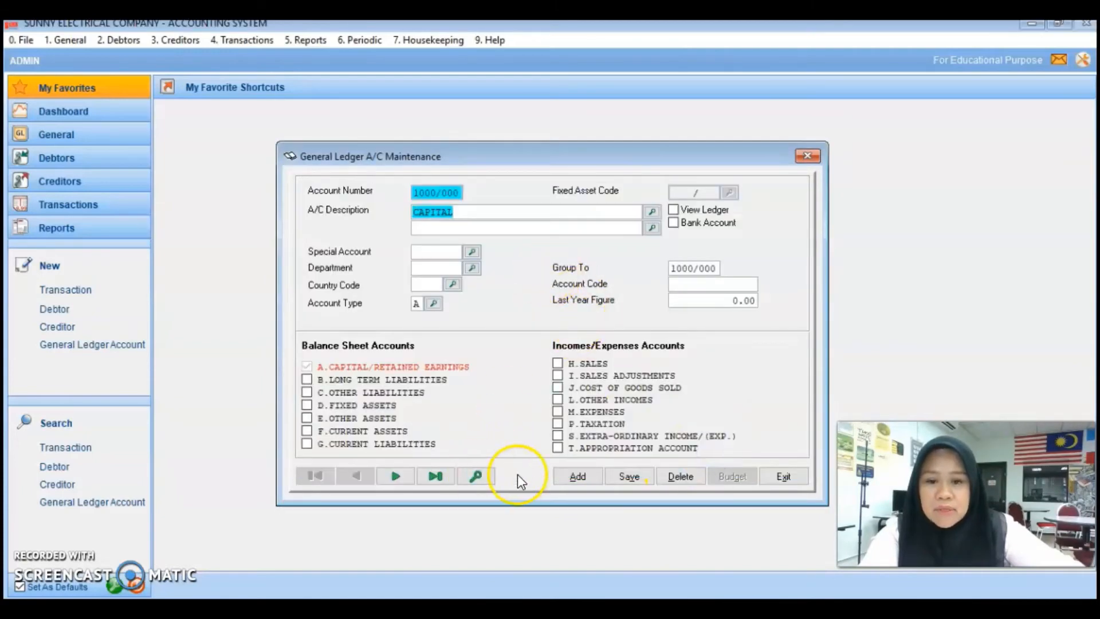
Step: Start a new account entry with a blank account number
{"action": "left_click", "coordinate": [558, 478]}
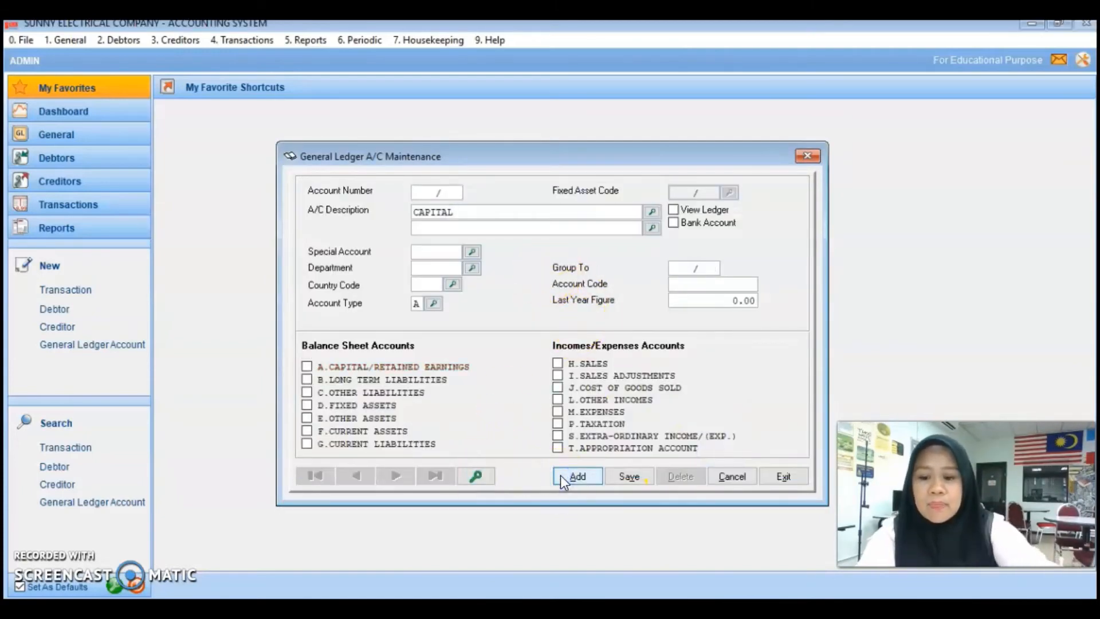
{"action": "left_click", "coordinate": [478, 478]}
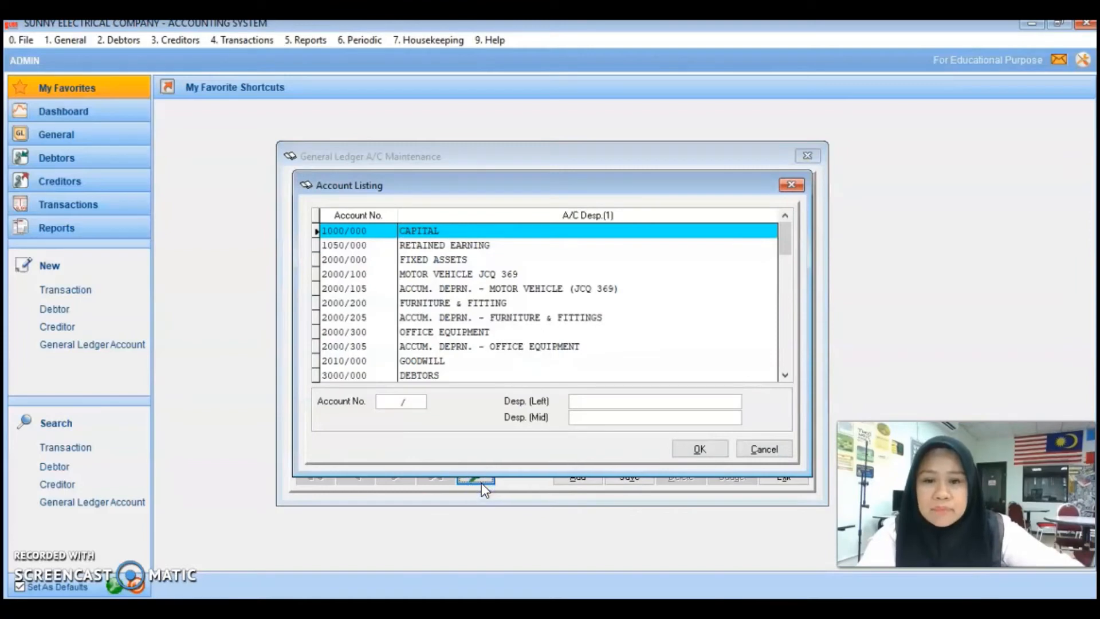
{"action": "left_click", "coordinate": [763, 448]}
{"action": "left_click", "coordinate": [575, 476]}
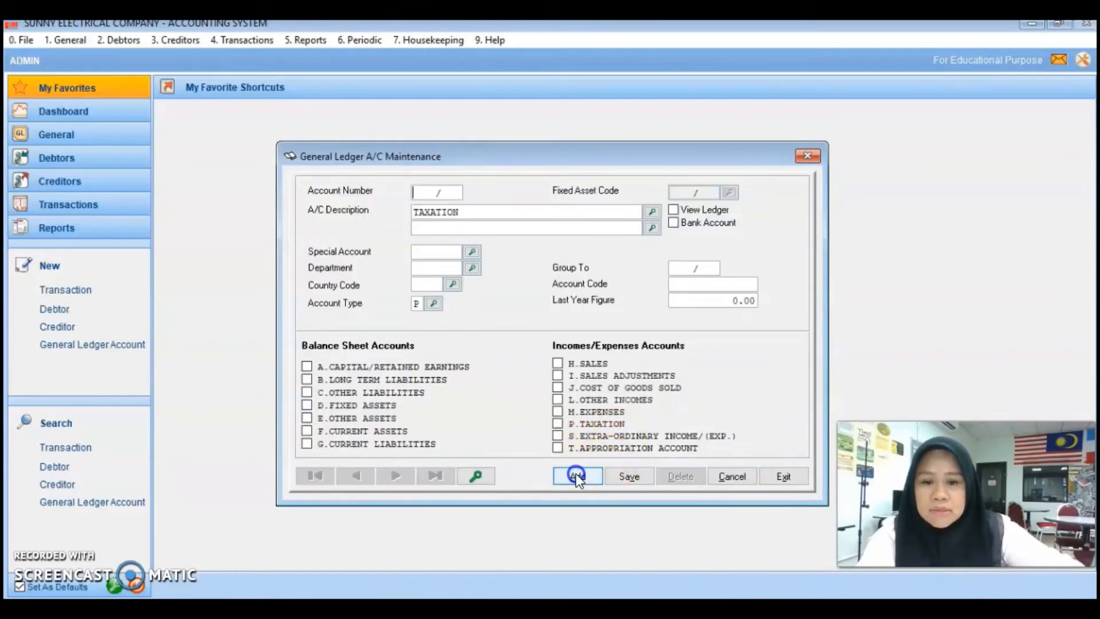
Step: Create account 2000/203 MOTOR VEHICLE ticked as D.FIXED ASSETS and save it
{"action": "type", "text": "2000"}
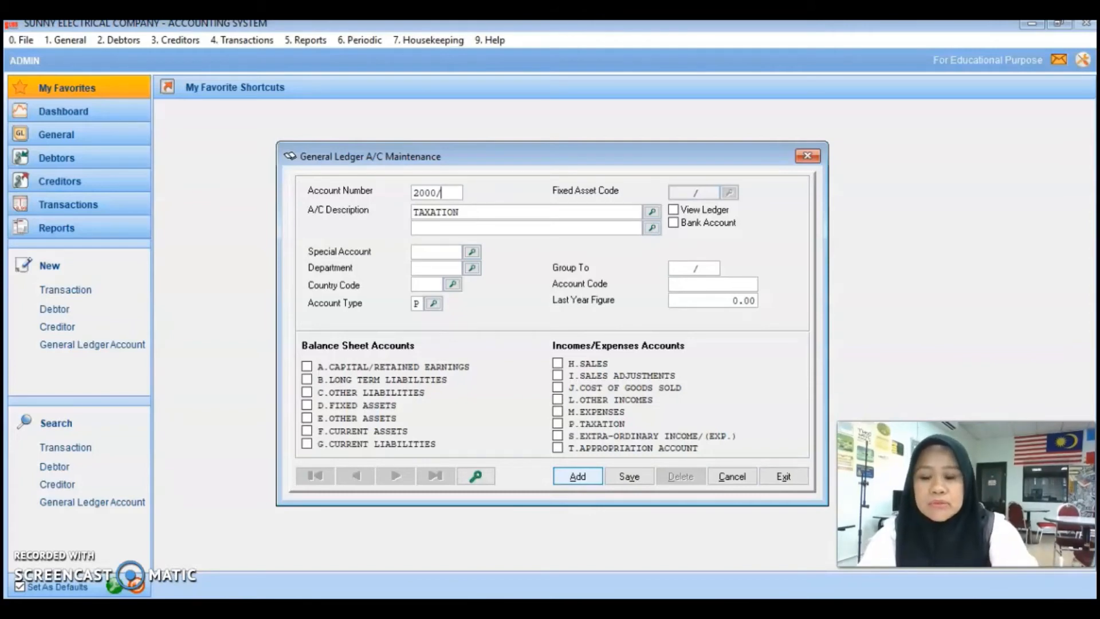
{"action": "key", "text": "Tab"}
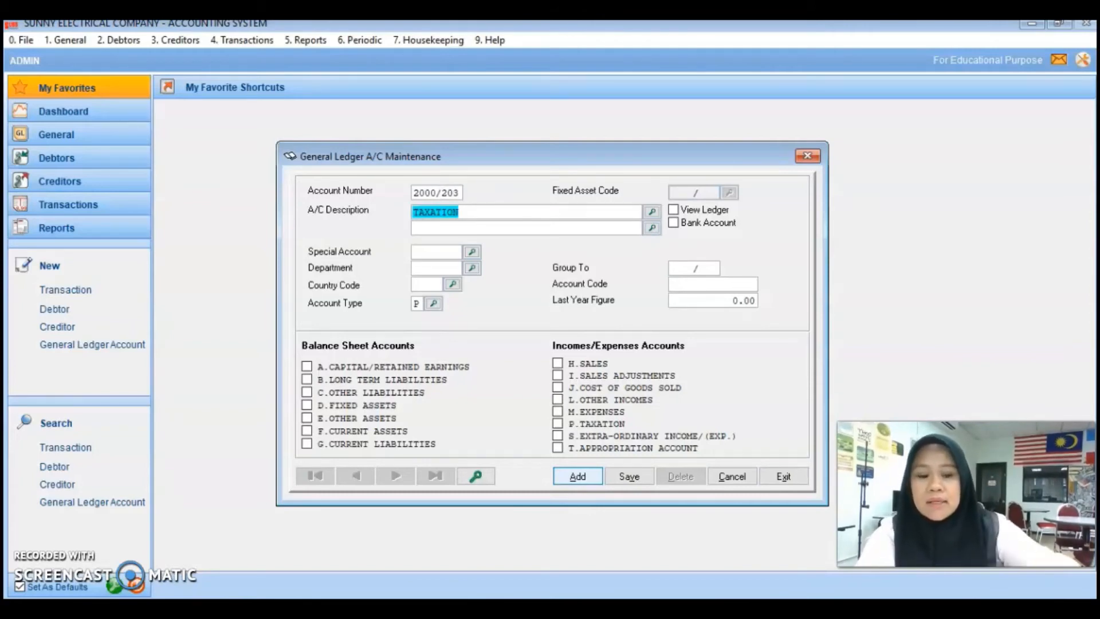
{"action": "type", "text": "MC"}
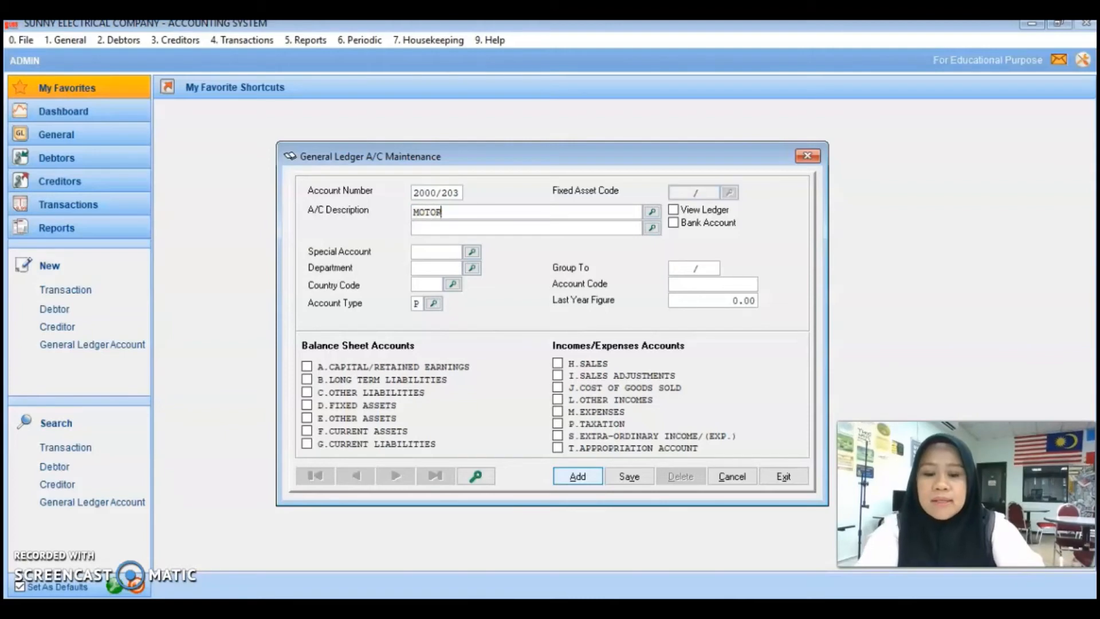
{"action": "type", "text": "TOR VEHICLE"}
{"action": "left_click", "coordinate": [385, 406]}
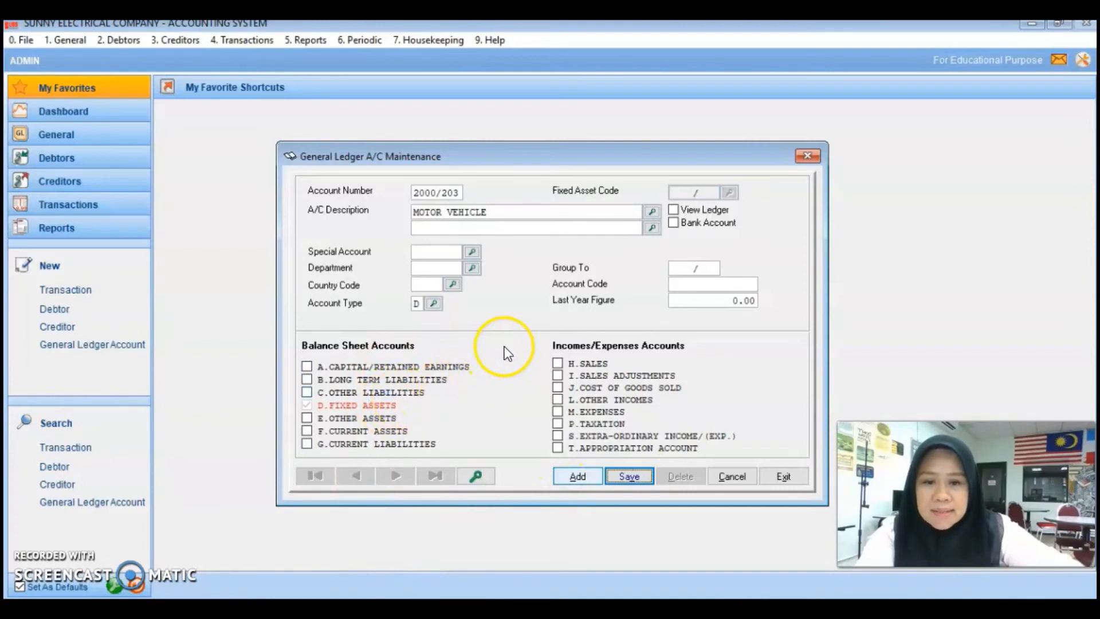
{"action": "left_click", "coordinate": [633, 479]}
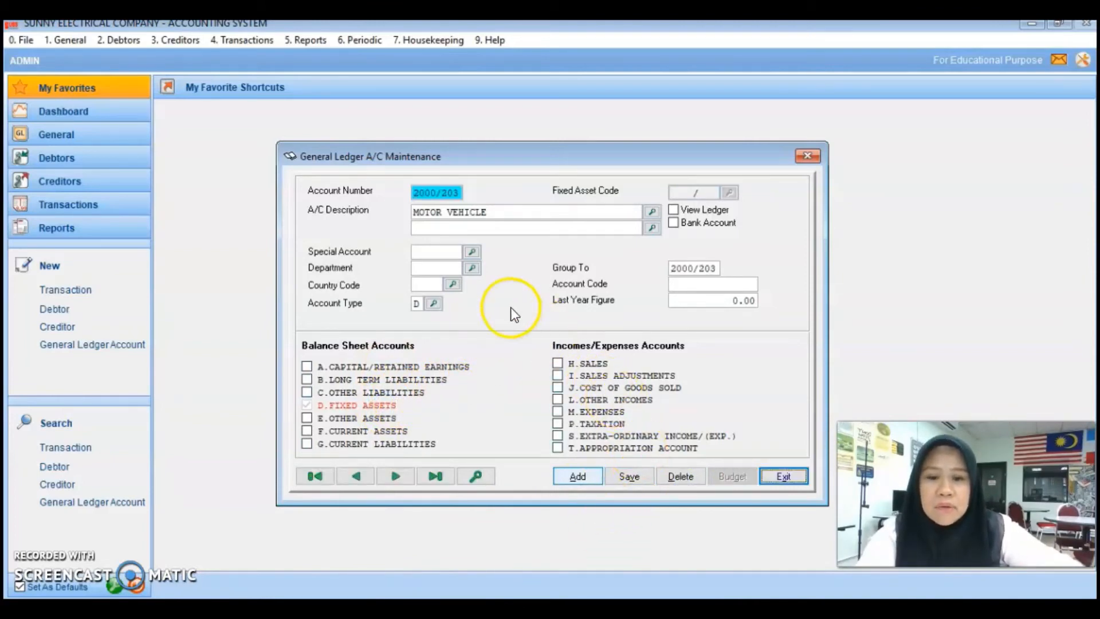
Step: Verify 2000/203 MOTOR VEHICLE appears in the account list
{"action": "left_click", "coordinate": [476, 475]}
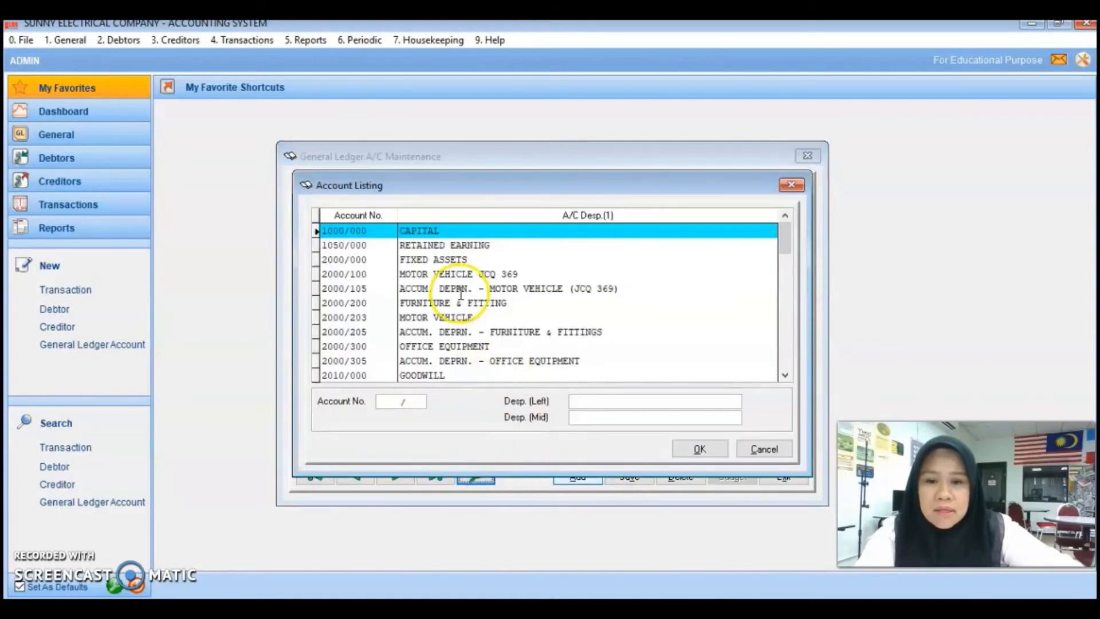
{"action": "left_click", "coordinate": [444, 274]}
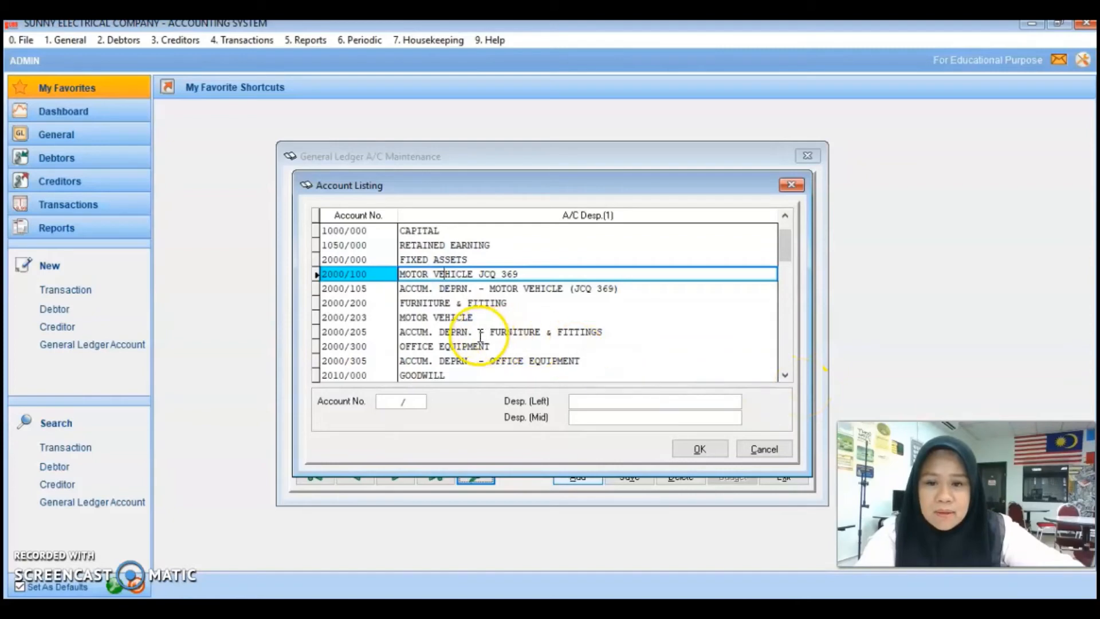
{"action": "left_click", "coordinate": [461, 316]}
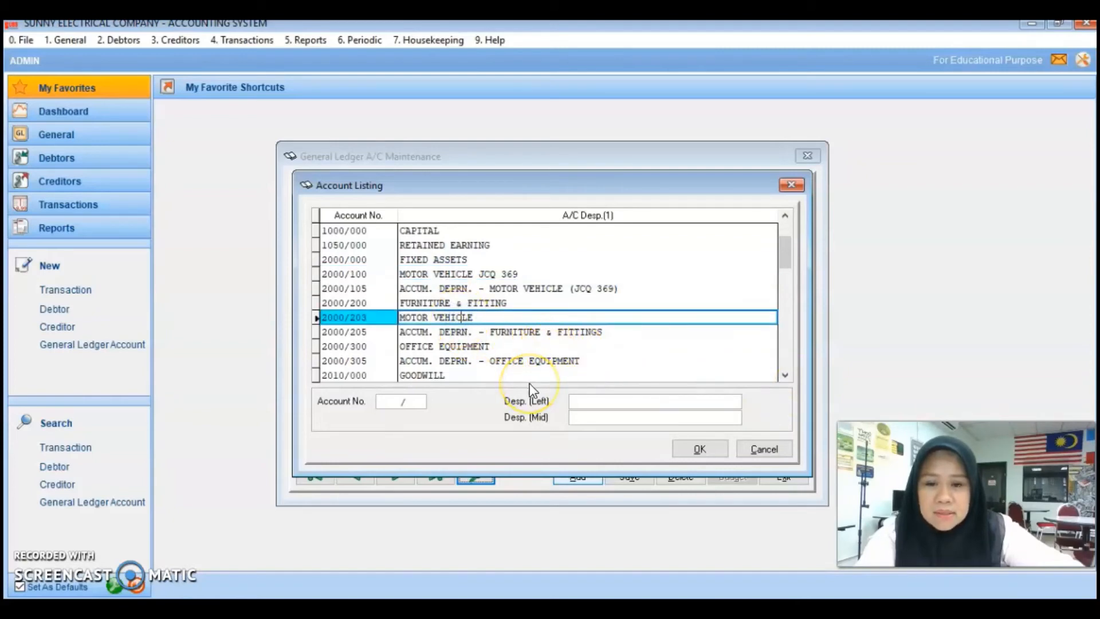
{"action": "left_click", "coordinate": [755, 450]}
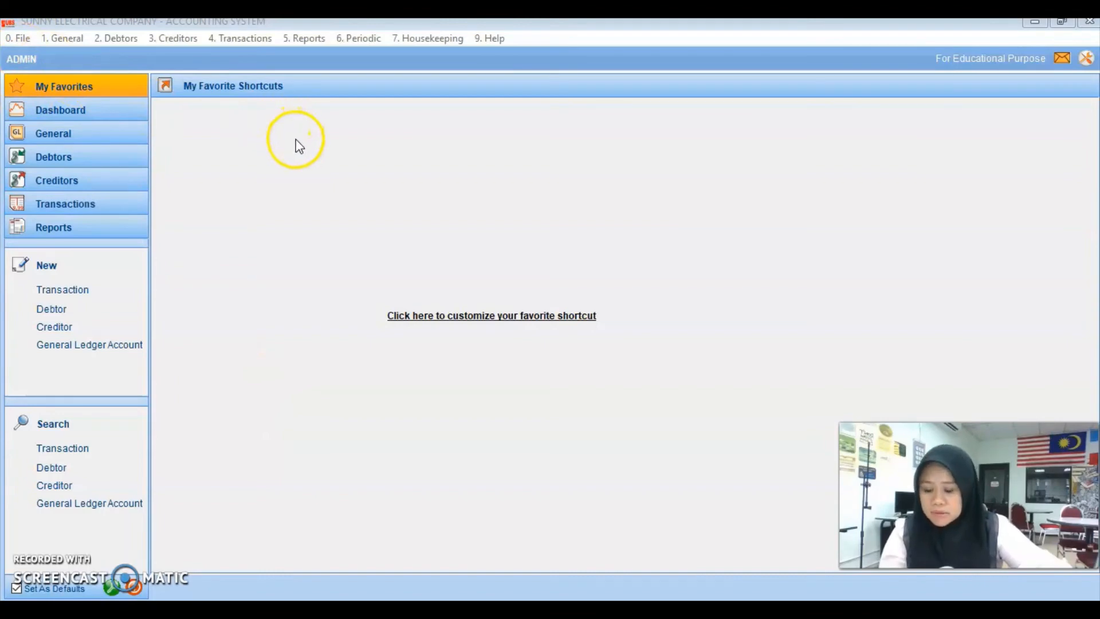
Step: Print the Chart of Accounts for General Ledger Accounts and close the report
{"action": "left_click", "coordinate": [63, 39]}
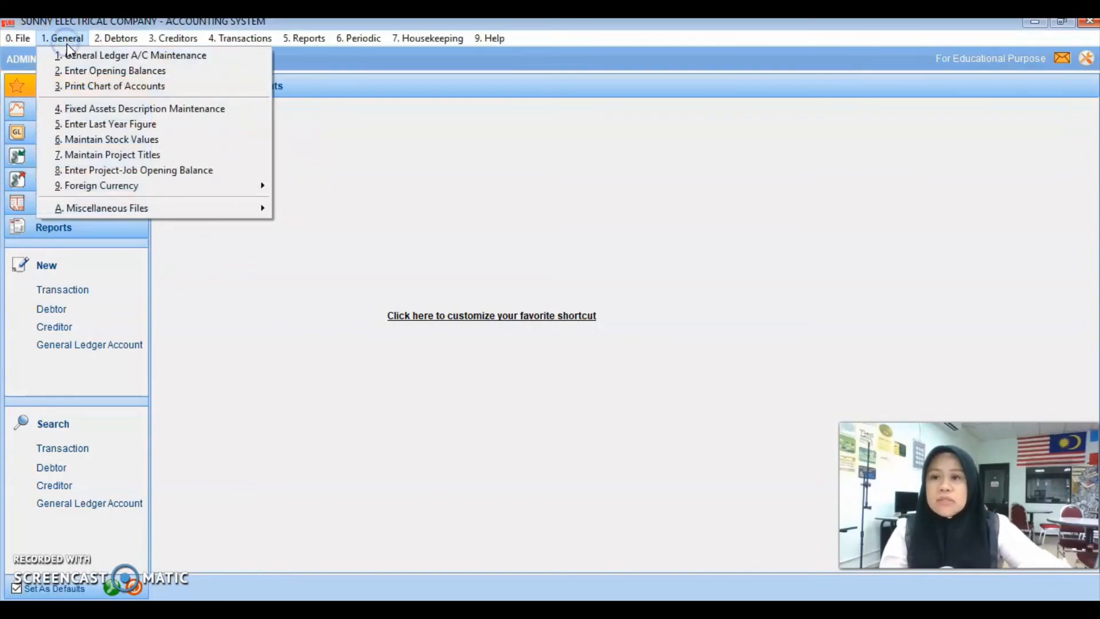
{"action": "left_click", "coordinate": [89, 85]}
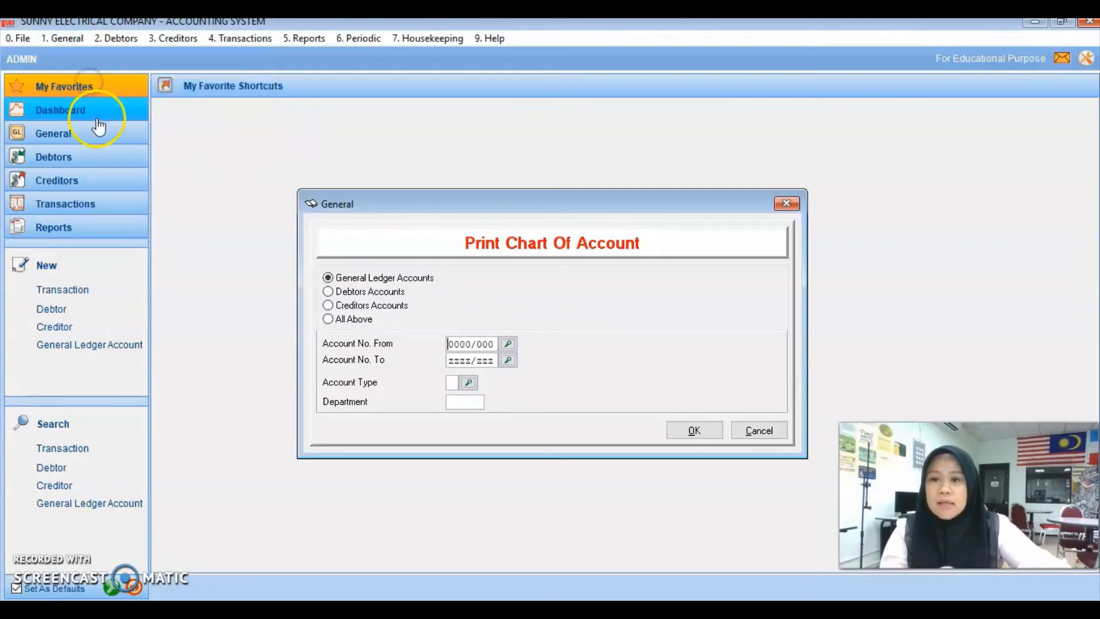
{"action": "left_click", "coordinate": [689, 430]}
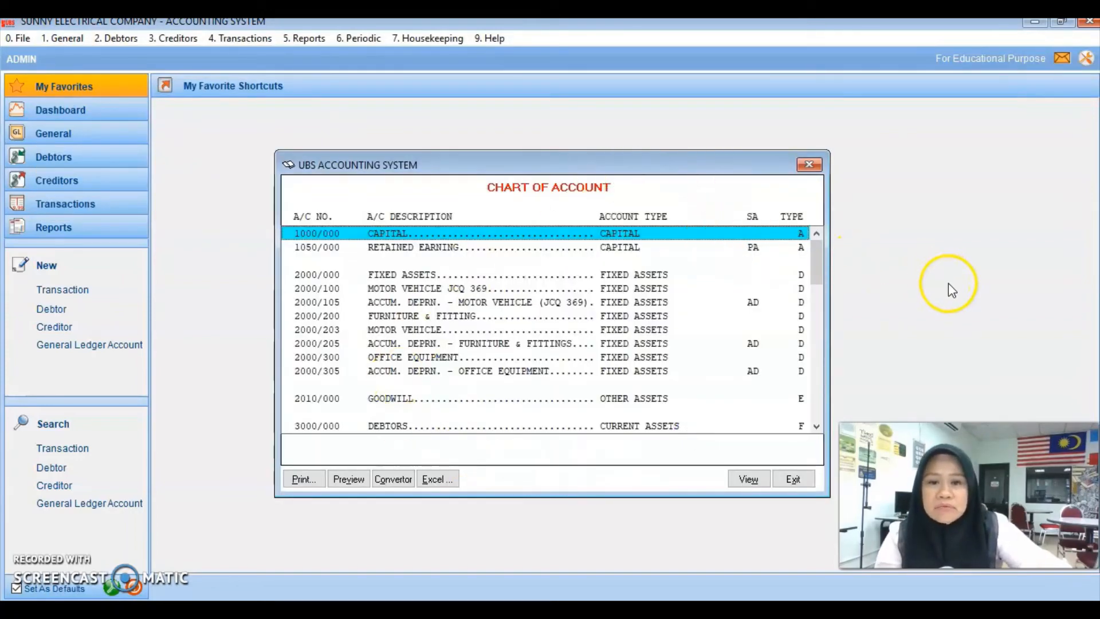
{"action": "left_click", "coordinate": [302, 479]}
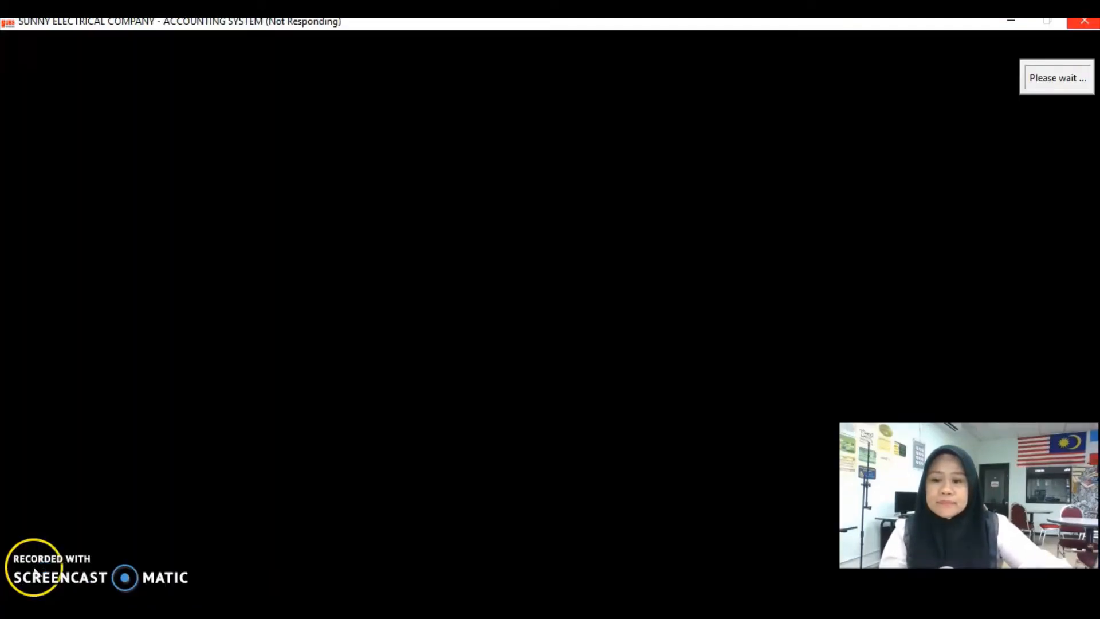
{"action": "left_click", "coordinate": [46, 570]}
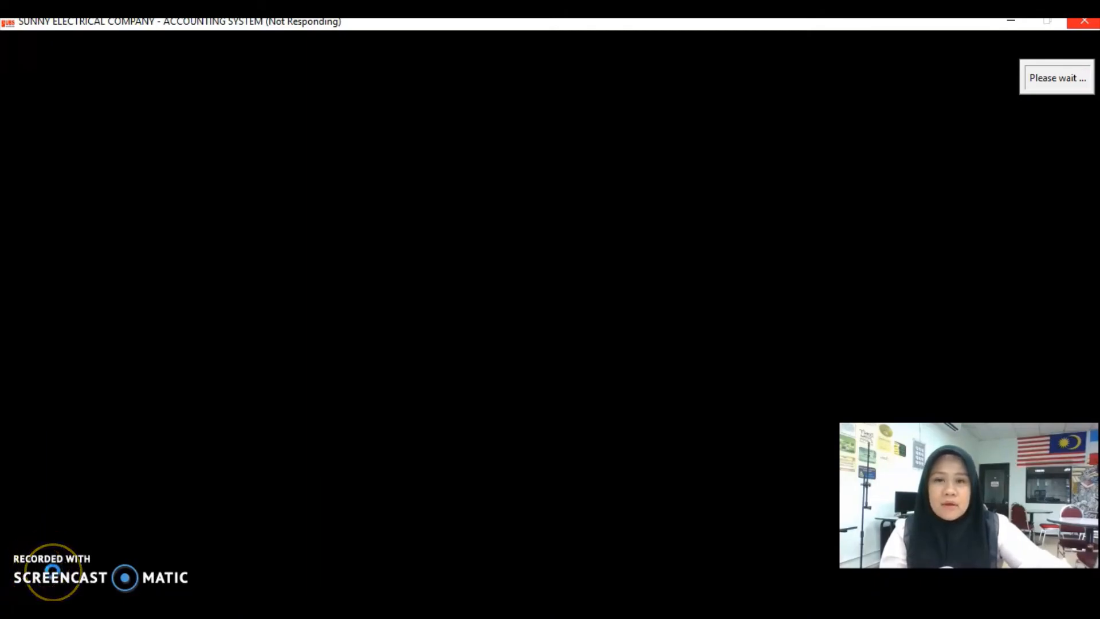
{"action": "left_click", "coordinate": [44, 574]}
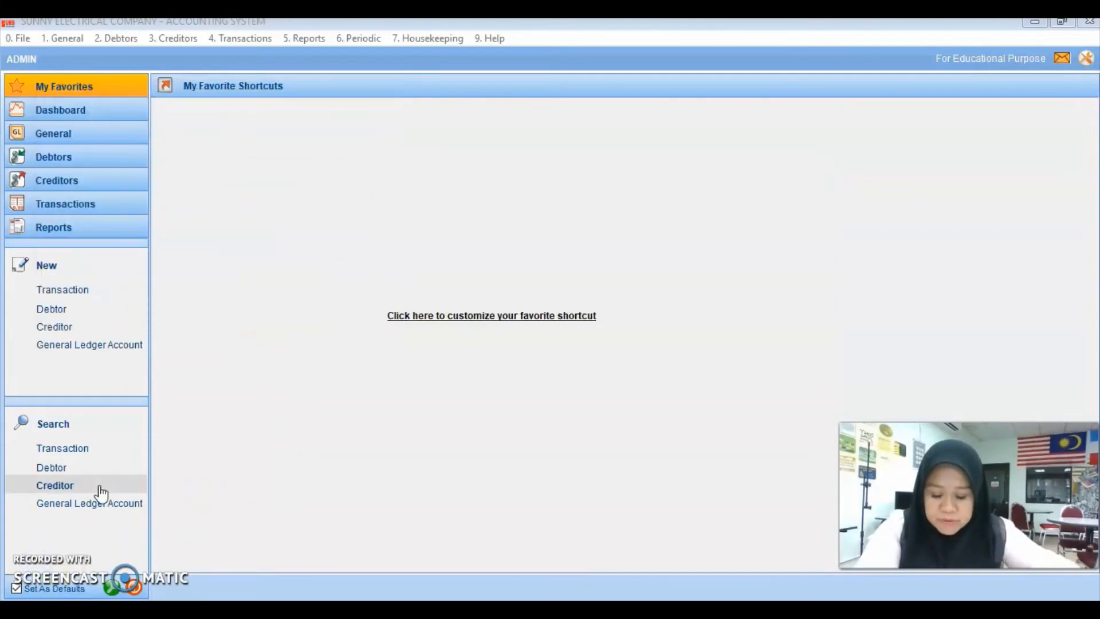
{"action": "left_click", "coordinate": [490, 123]}
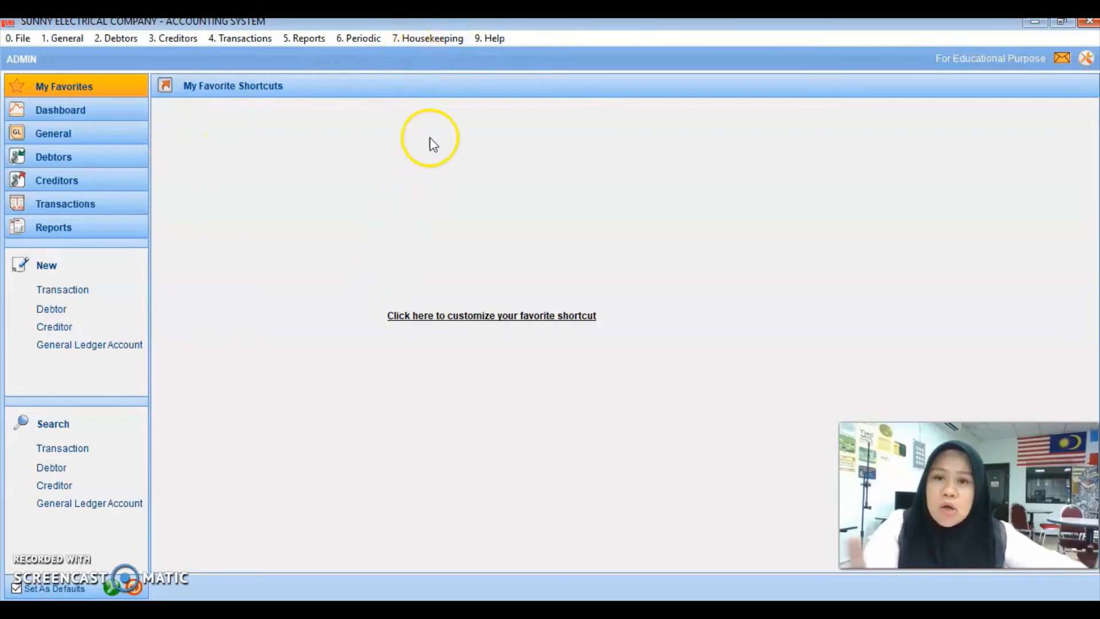
Step: Open Housekeeping's Administrative Tools, entering the administrator password
{"action": "left_click", "coordinate": [430, 39]}
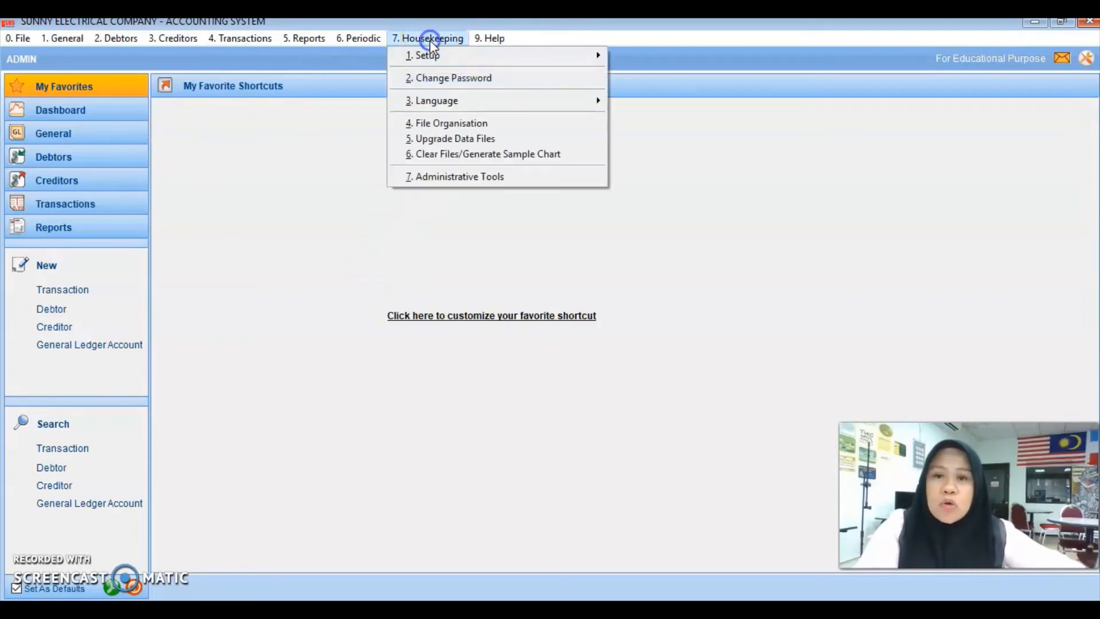
{"action": "left_click", "coordinate": [472, 175]}
{"action": "type", "text": "*BS"}
{"action": "key", "text": "Return"}
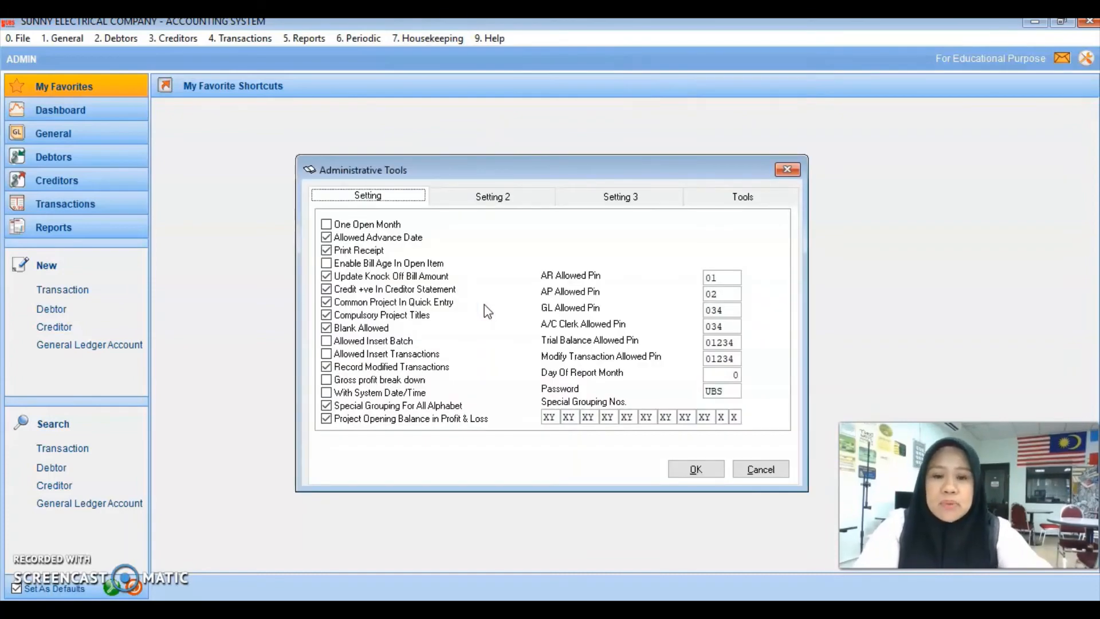
Step: Change account number 3000/210 GOODWILL to 2010/000, then close the administrative tools
{"action": "left_click", "coordinate": [739, 197]}
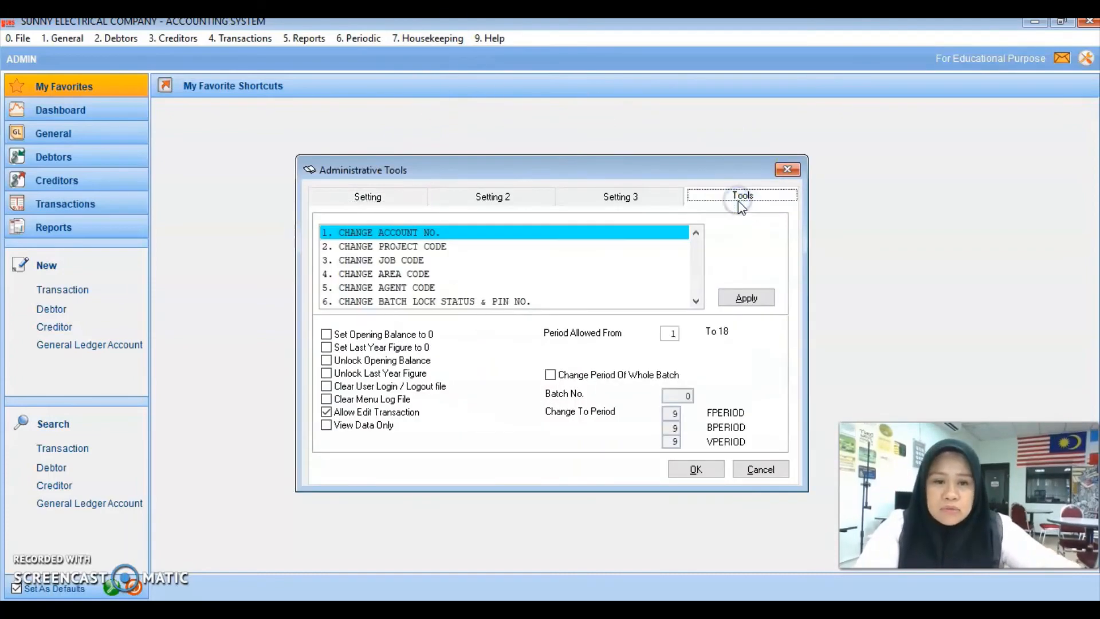
{"action": "double_click", "coordinate": [433, 232]}
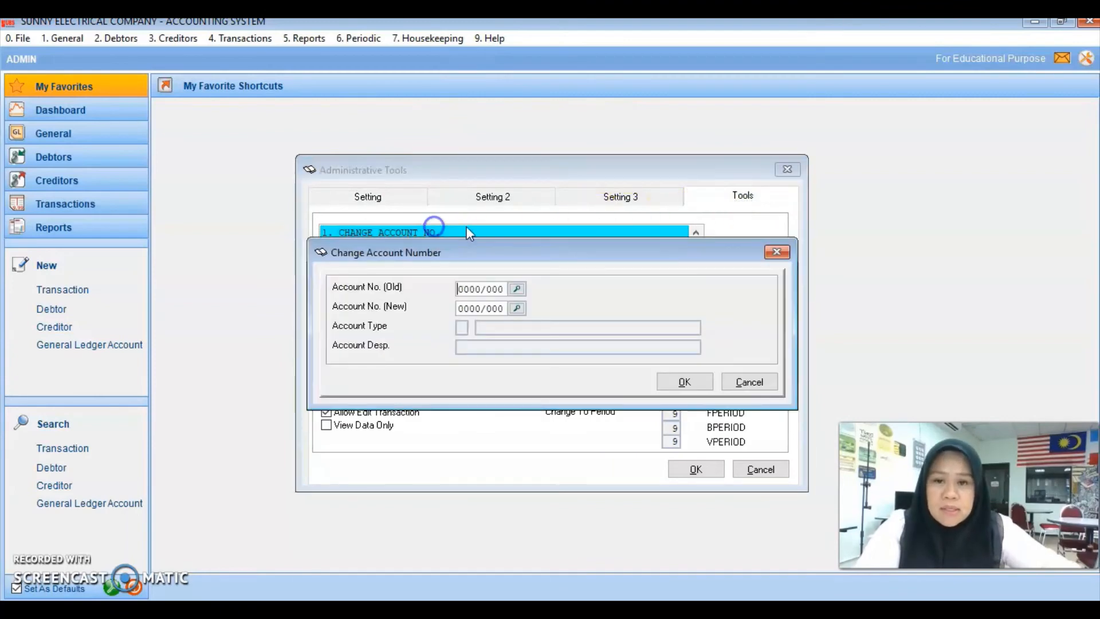
{"action": "left_click", "coordinate": [516, 290]}
{"action": "left_click", "coordinate": [416, 374]}
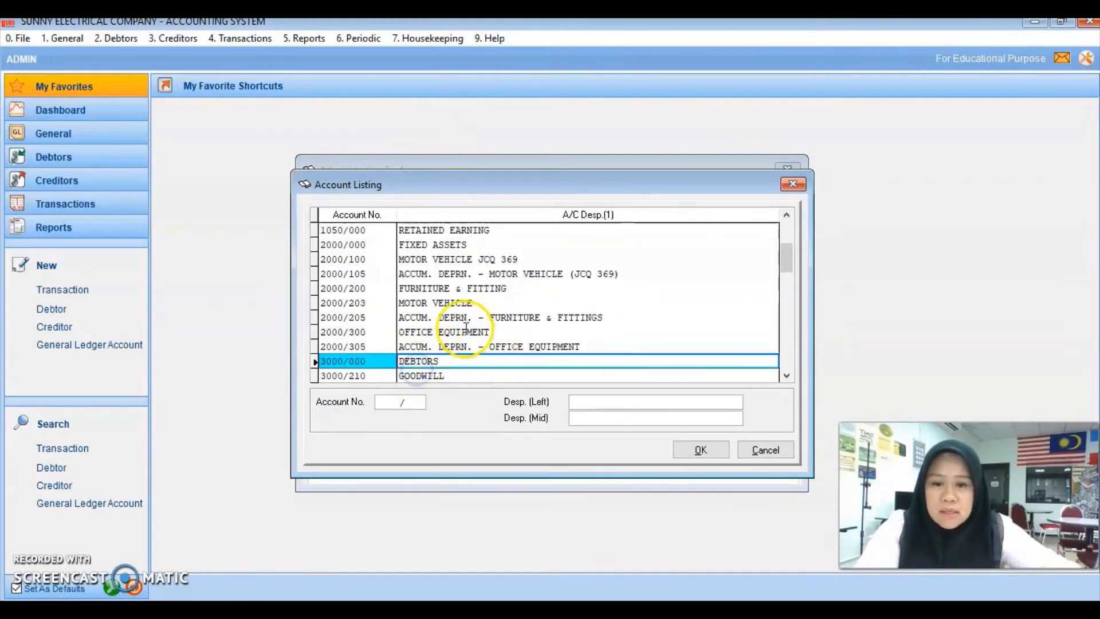
{"action": "scroll", "coordinate": [484, 321], "scroll_direction": "down", "scroll_amount": 1}
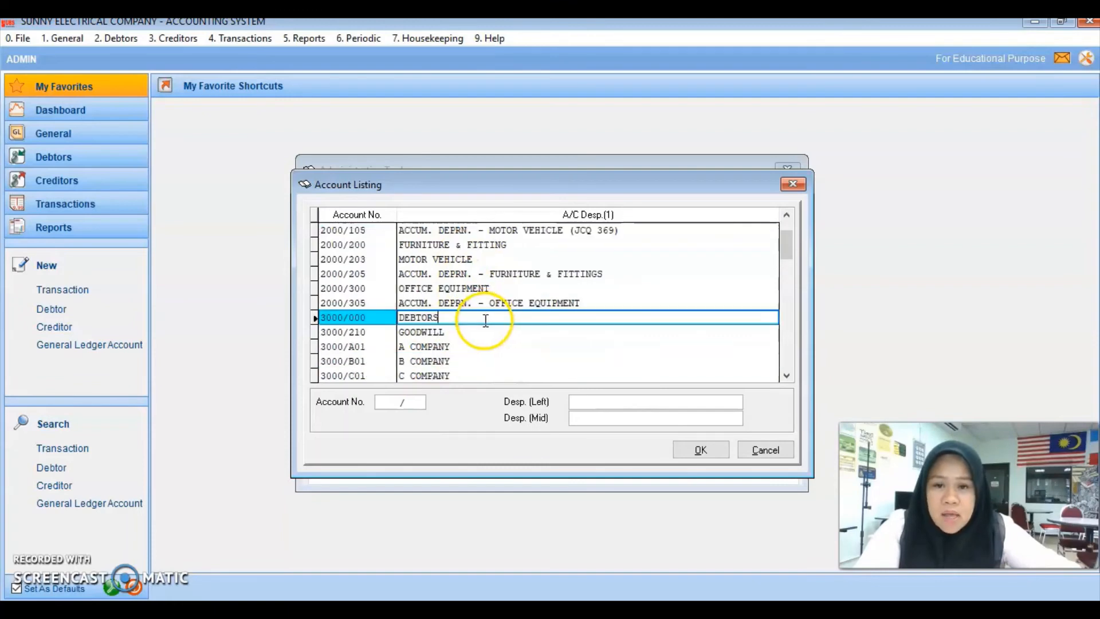
{"action": "left_click", "coordinate": [438, 332]}
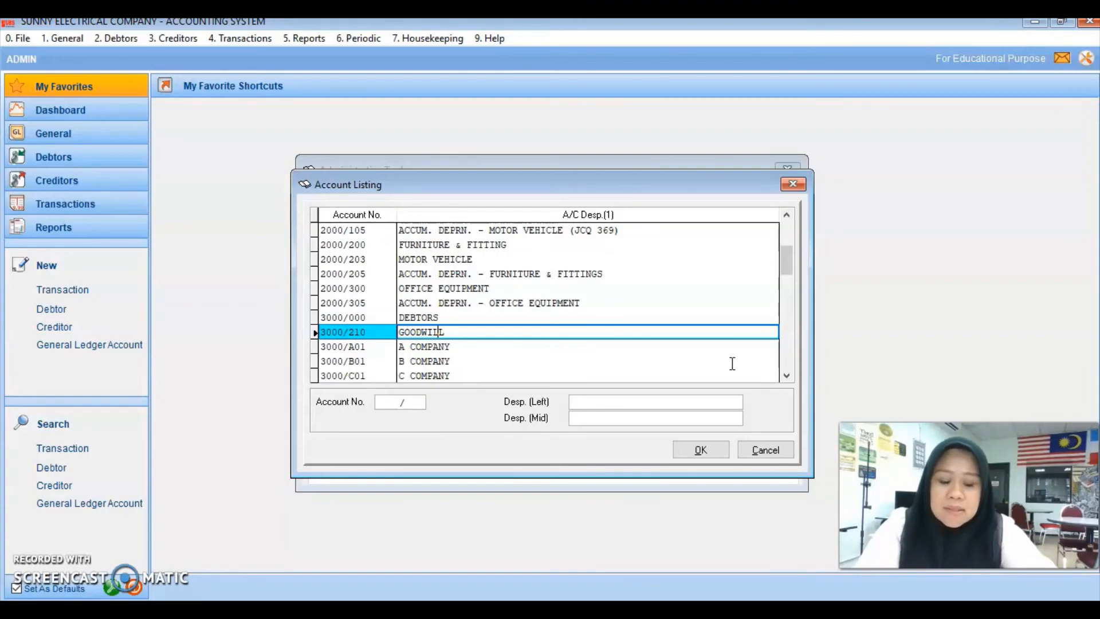
{"action": "key", "text": "Return"}
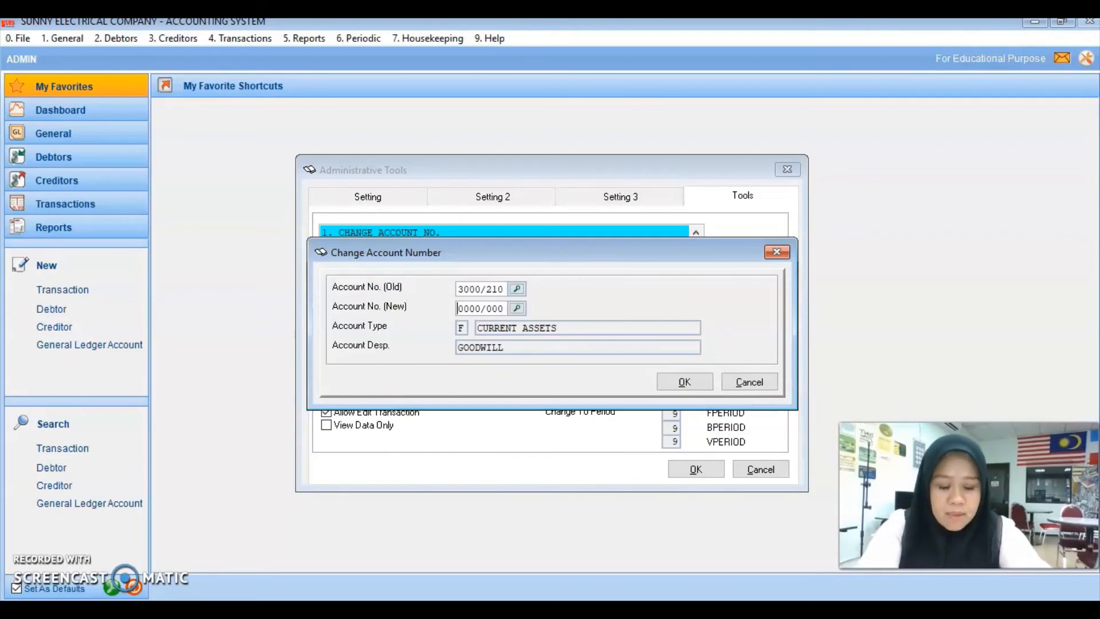
{"action": "type", "text": "201"}
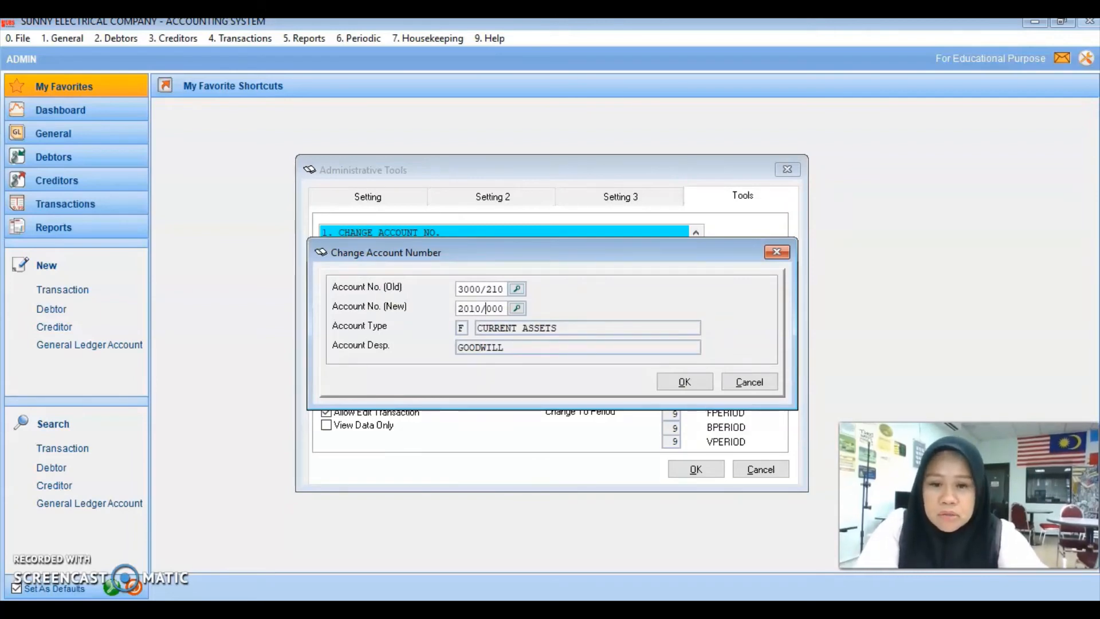
{"action": "type", "text": "0"}
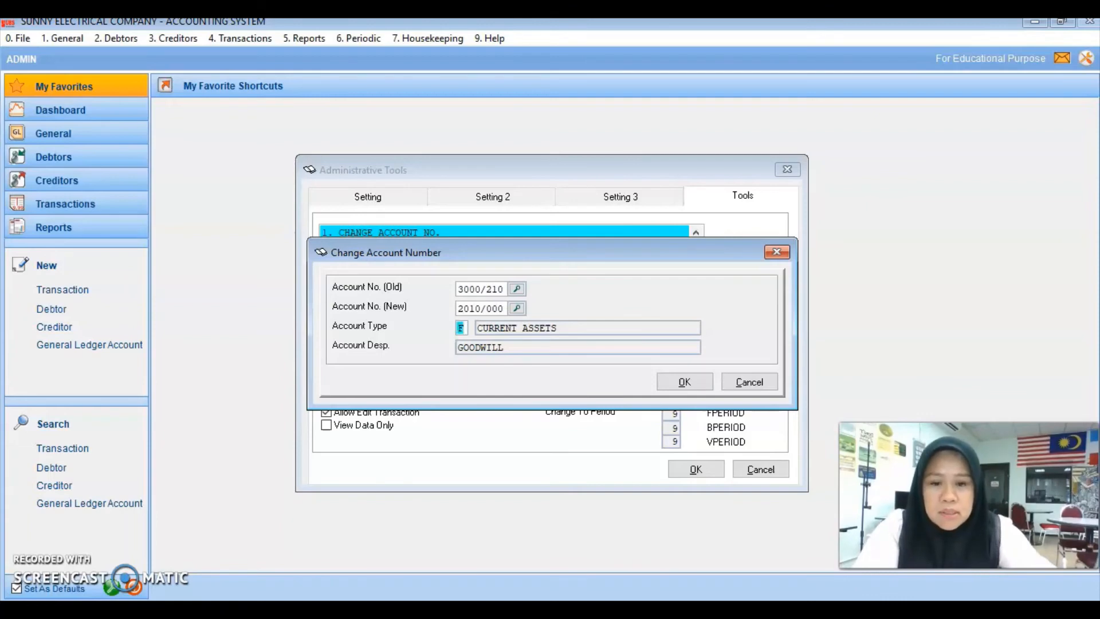
{"action": "type", "text": "E"}
{"action": "key", "text": "Return"}
{"action": "left_click", "coordinate": [767, 383]}
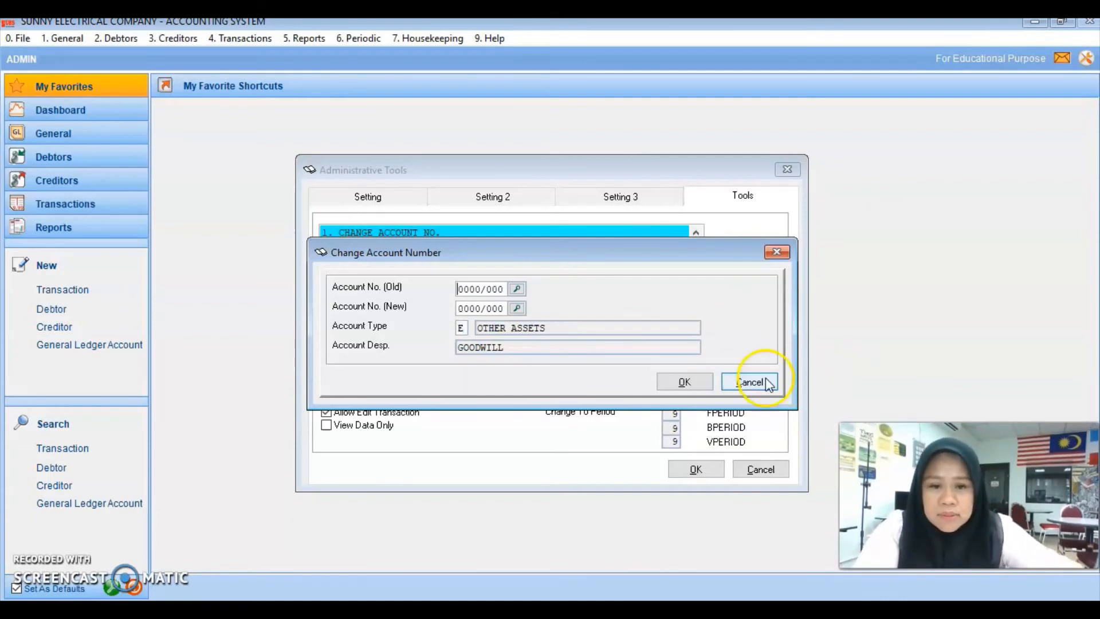
{"action": "left_click", "coordinate": [755, 467]}
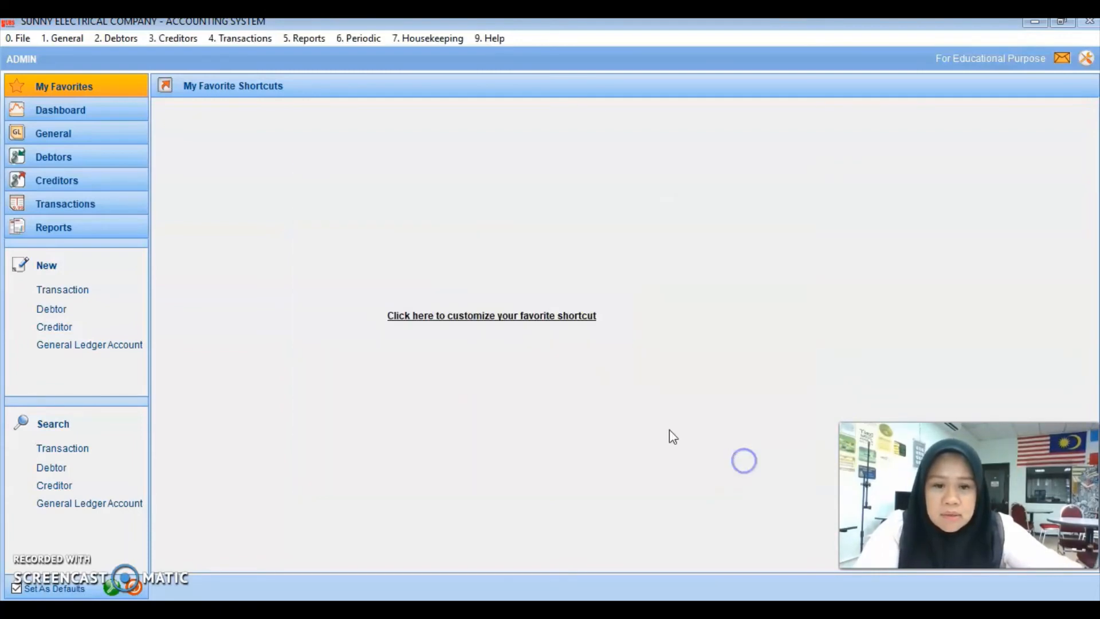
Step: Load 2010/000 GOODWILL into General Ledger A/C Maintenance to confirm it sits under Other Assets
{"action": "left_click", "coordinate": [69, 39]}
{"action": "left_click", "coordinate": [72, 52]}
{"action": "left_click", "coordinate": [465, 378]}
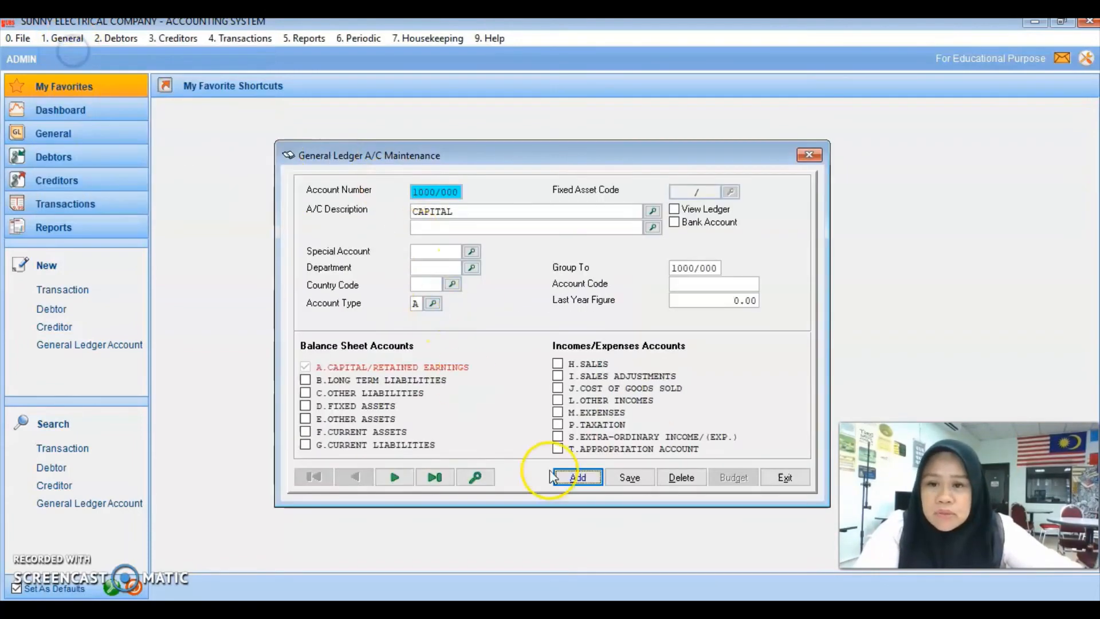
{"action": "left_click", "coordinate": [474, 476]}
{"action": "left_click", "coordinate": [452, 376]}
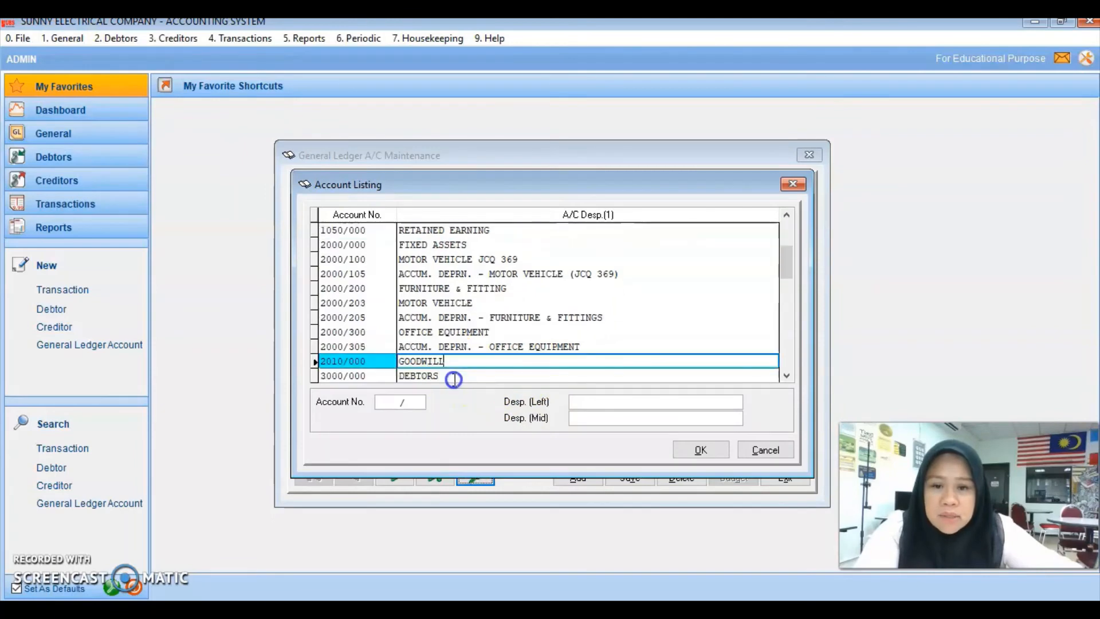
{"action": "key", "text": "Return"}
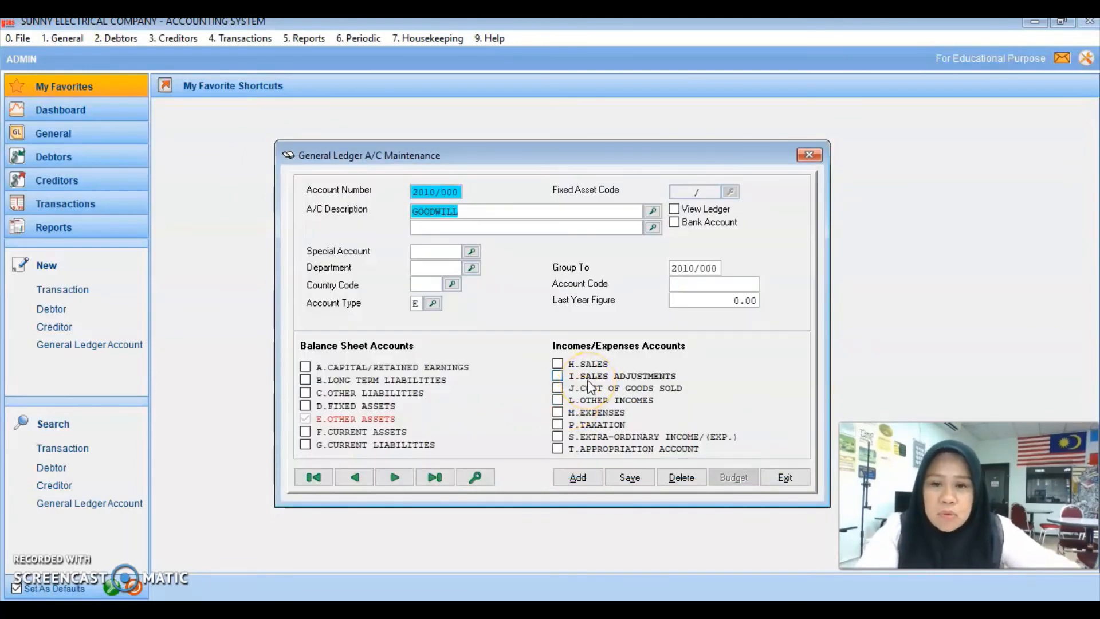
{"action": "left_click", "coordinate": [479, 215]}
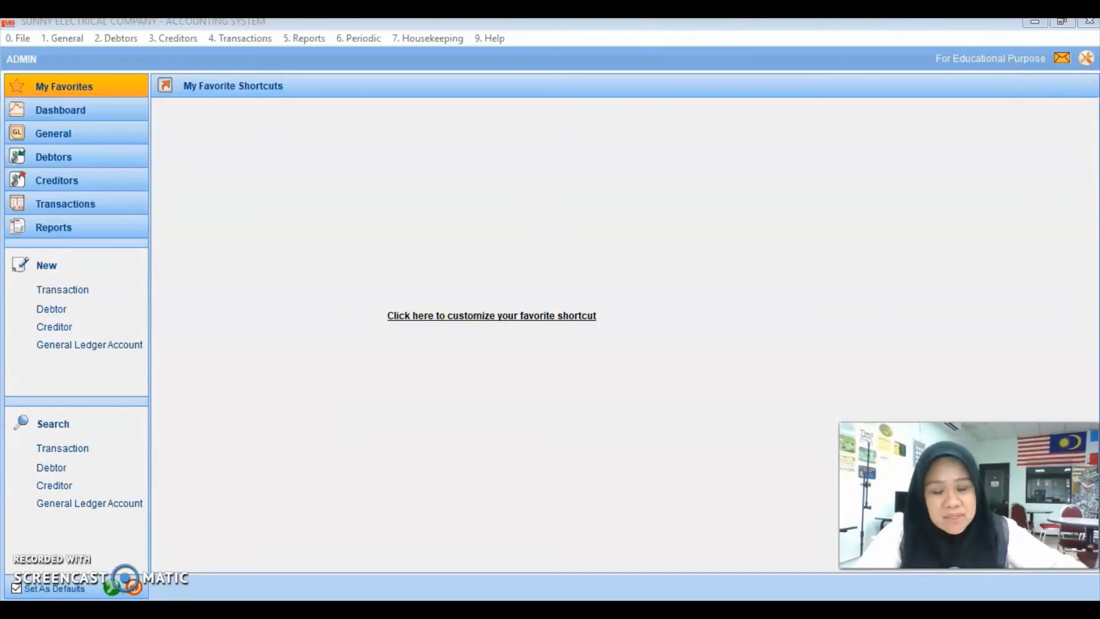
Step: Pick 9000/000 MISCELLANOUES from the Account Listing and load it into General Ledger A/C Maintenance
{"action": "left_click", "coordinate": [69, 37]}
{"action": "left_click", "coordinate": [94, 55]}
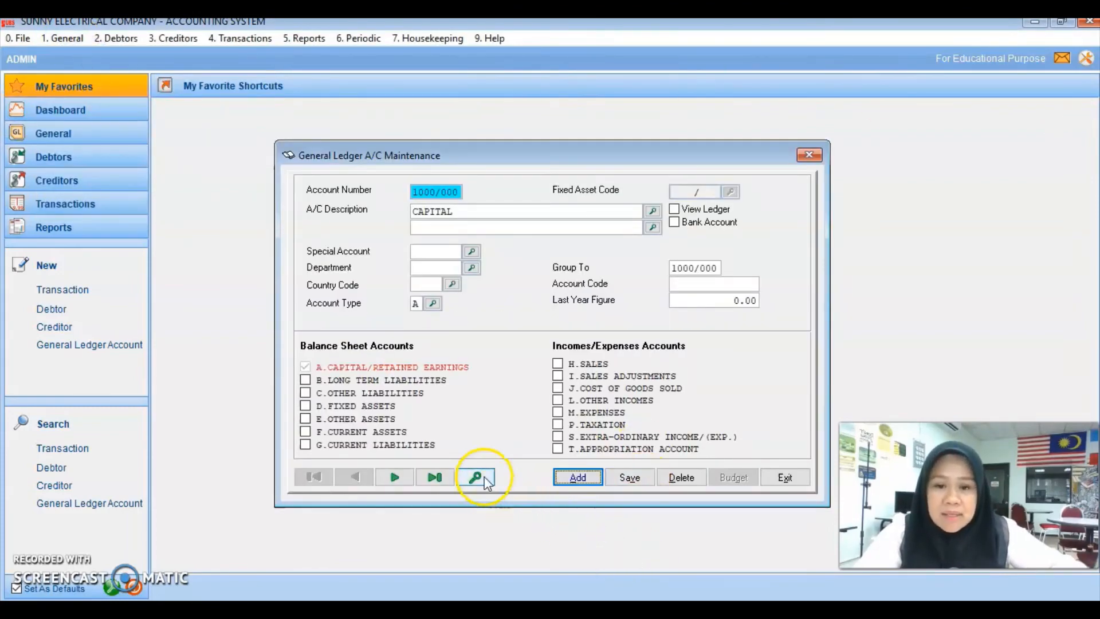
{"action": "left_click", "coordinate": [492, 489]}
{"action": "left_click", "coordinate": [491, 362]}
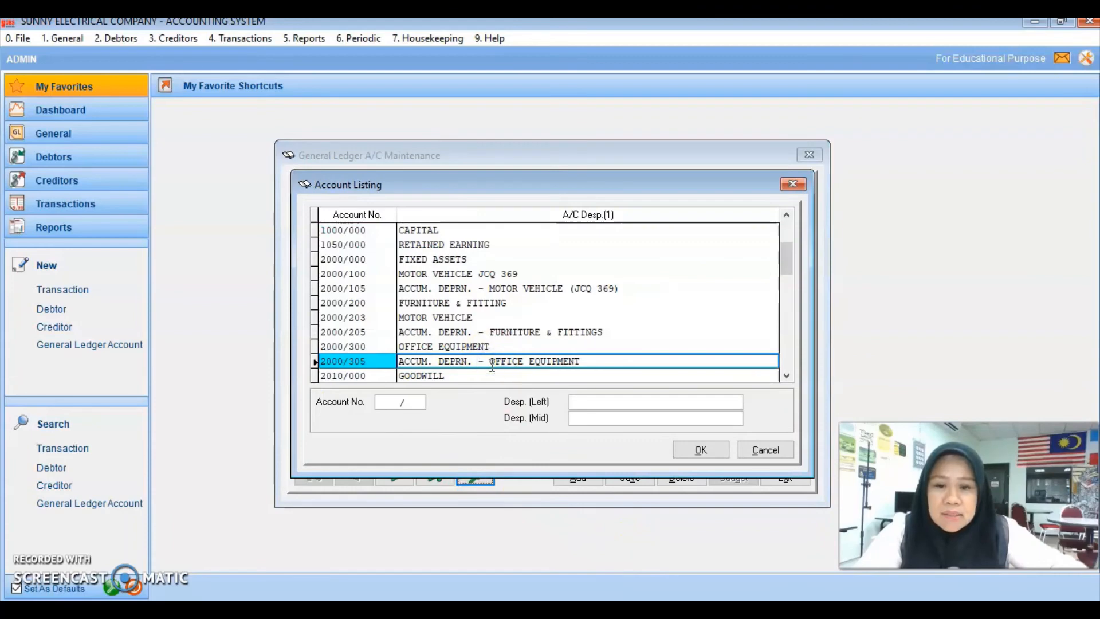
{"action": "left_click", "coordinate": [789, 341]}
{"action": "scroll", "coordinate": [572, 366], "scroll_direction": "down", "scroll_amount": 1}
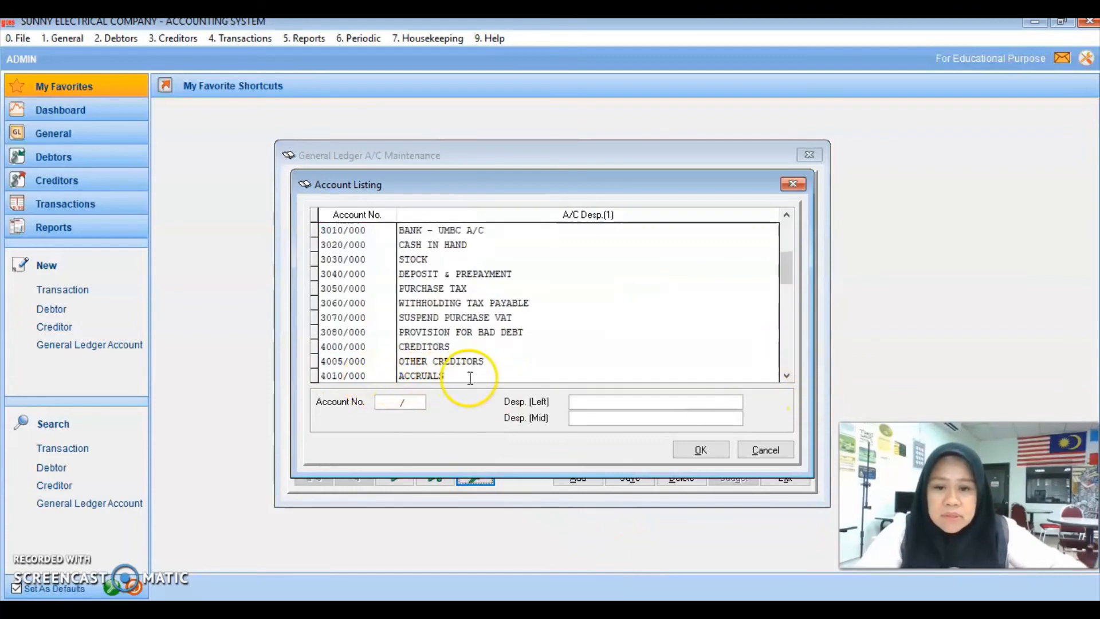
{"action": "scroll", "coordinate": [469, 330], "scroll_direction": "down", "scroll_amount": 5}
{"action": "scroll", "coordinate": [468, 329], "scroll_direction": "down", "scroll_amount": 10}
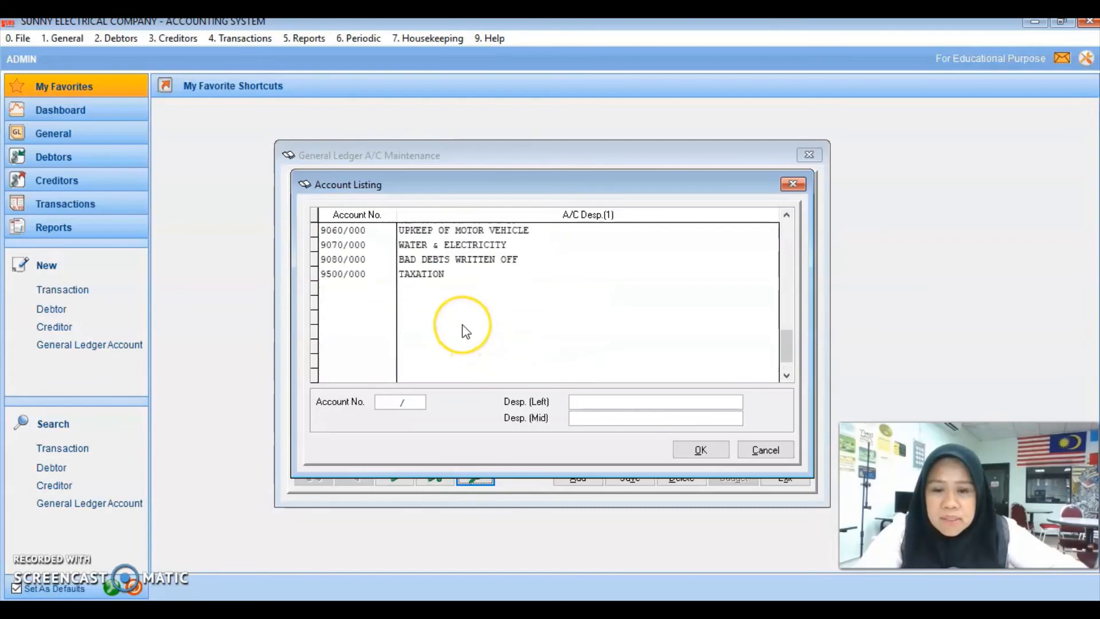
{"action": "scroll", "coordinate": [465, 332], "scroll_direction": "up", "scroll_amount": 1}
{"action": "scroll", "coordinate": [465, 331], "scroll_direction": "up", "scroll_amount": 1}
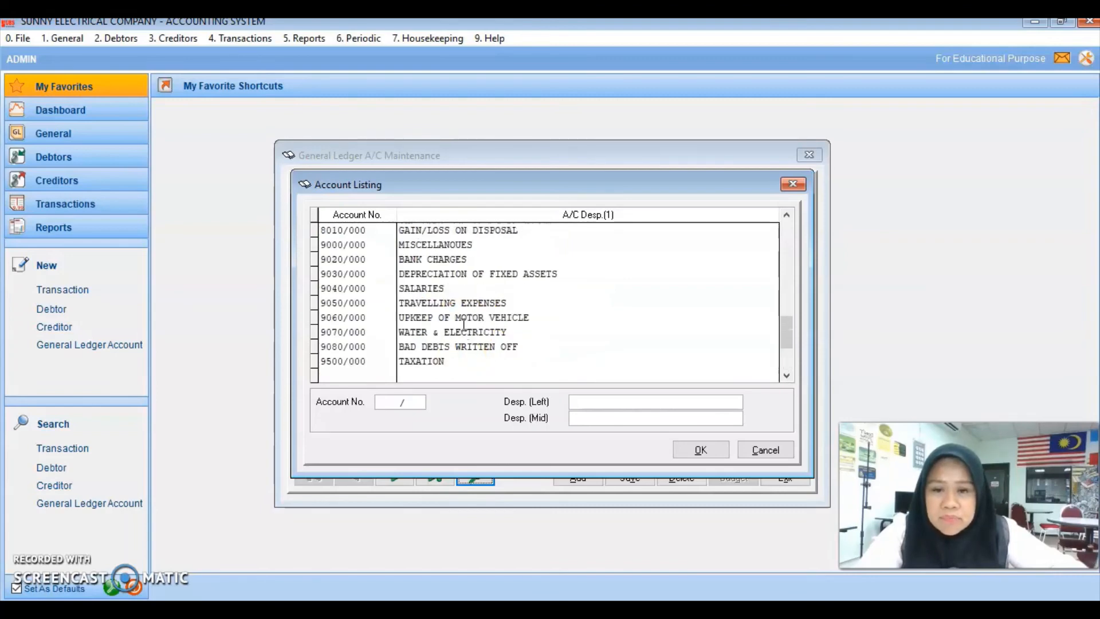
{"action": "left_click", "coordinate": [457, 244]}
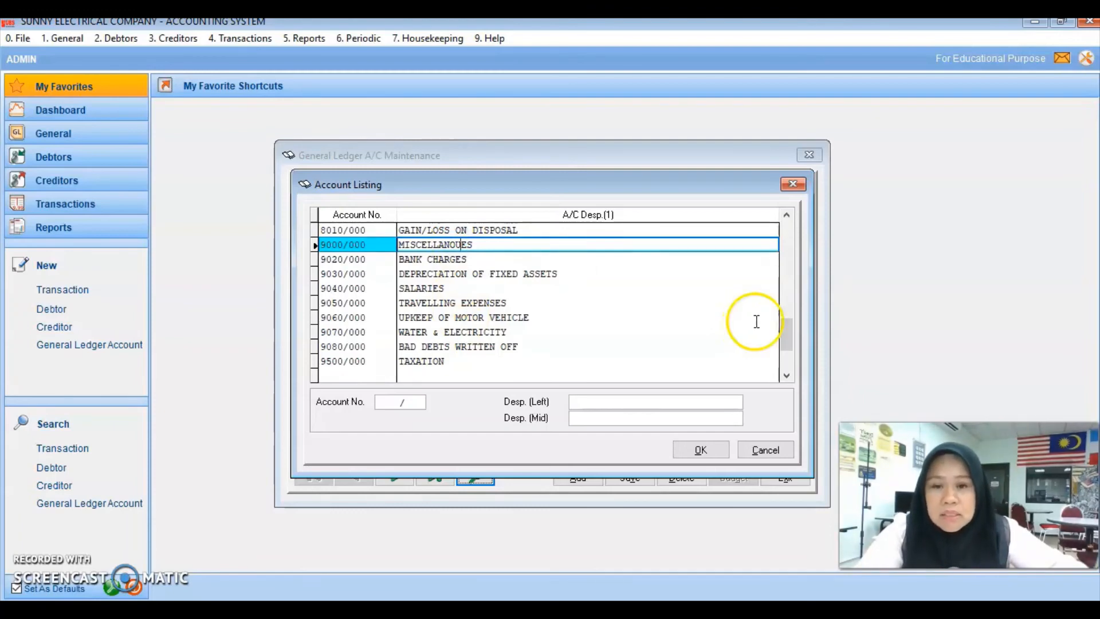
{"action": "left_click", "coordinate": [701, 450]}
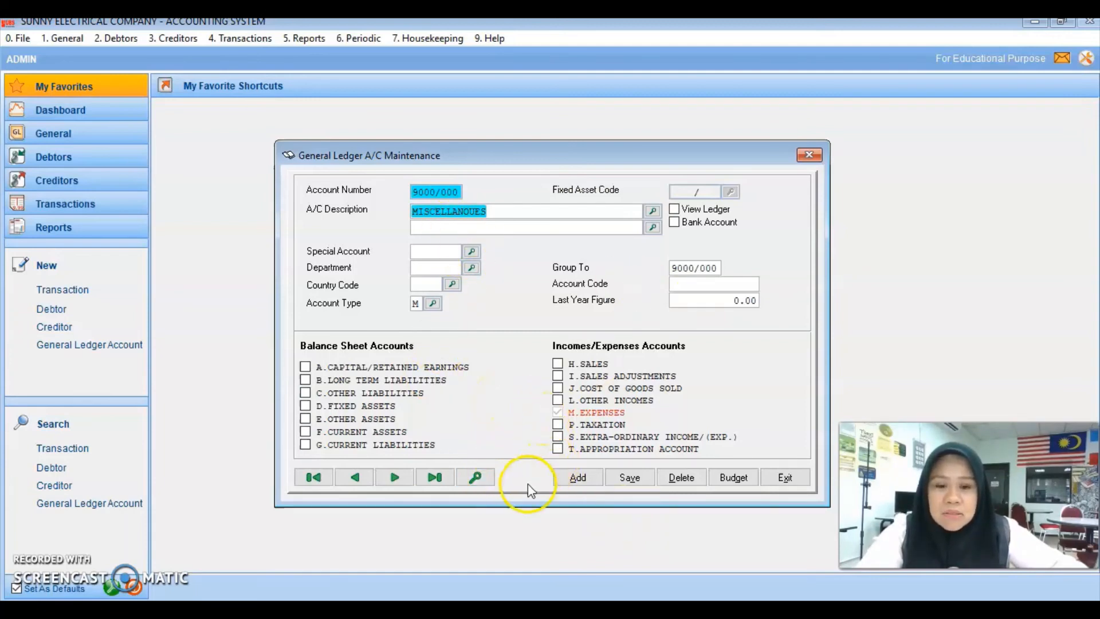
Step: Delete account 9000/000 MISCELLANOUES, check the Account Listing no longer shows it, and exit the form
{"action": "left_click", "coordinate": [682, 477]}
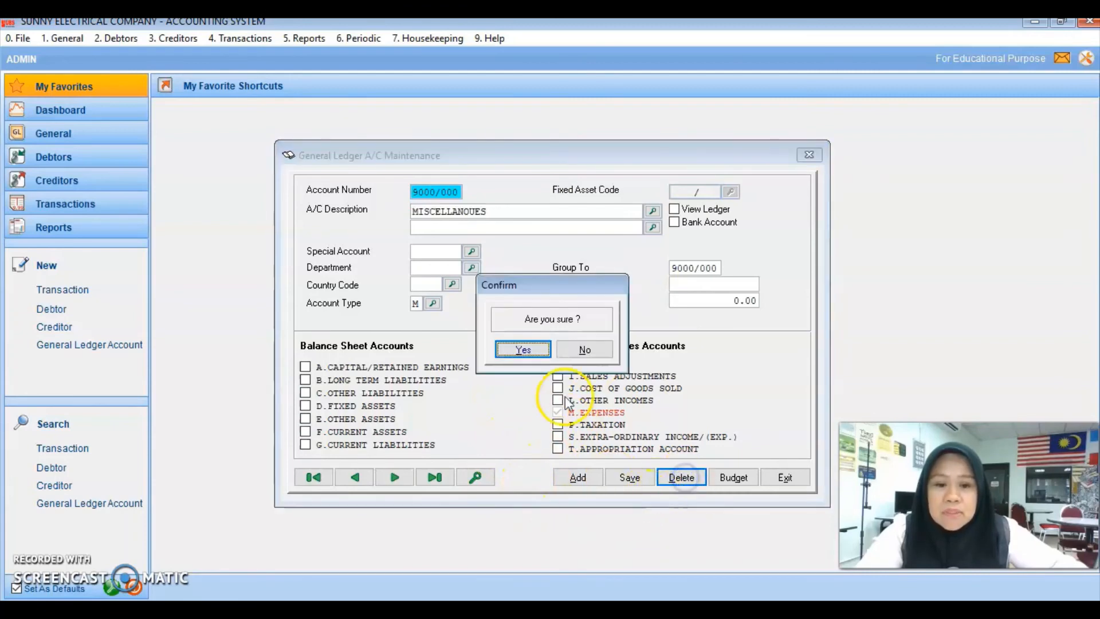
{"action": "left_click", "coordinate": [523, 349]}
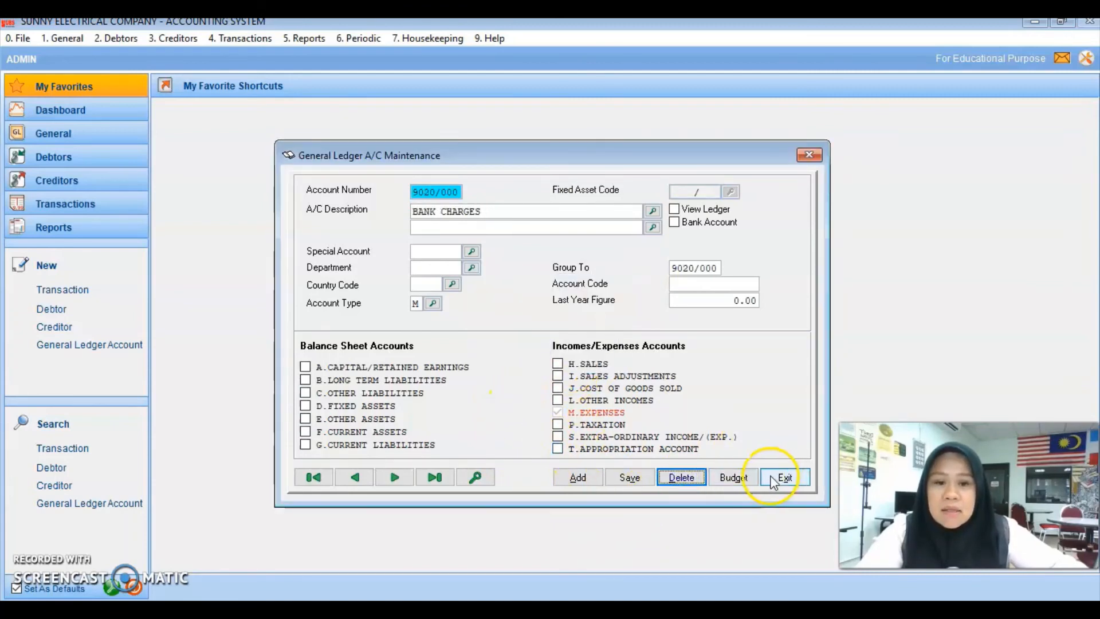
{"action": "left_click", "coordinate": [486, 479]}
{"action": "left_click", "coordinate": [599, 363]}
{"action": "scroll", "coordinate": [615, 352], "scroll_direction": "down", "scroll_amount": 8}
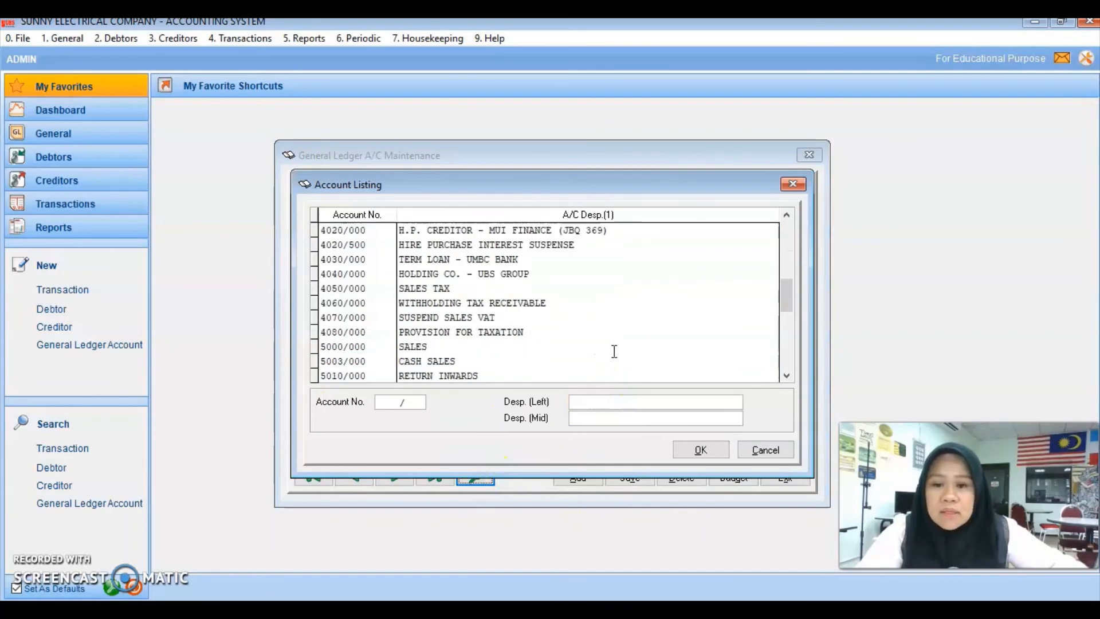
{"action": "key", "text": "Right"}
{"action": "key", "text": "Down"}
{"action": "key", "text": "Down"}
{"action": "key", "text": "Down"}
{"action": "key", "text": "Down"}
{"action": "key", "text": "Down"}
{"action": "key", "text": "Down"}
{"action": "key", "text": "Down"}
{"action": "key", "text": "Down"}
{"action": "key", "text": "Down"}
{"action": "key", "text": "Down"}
{"action": "key", "text": "Down"}
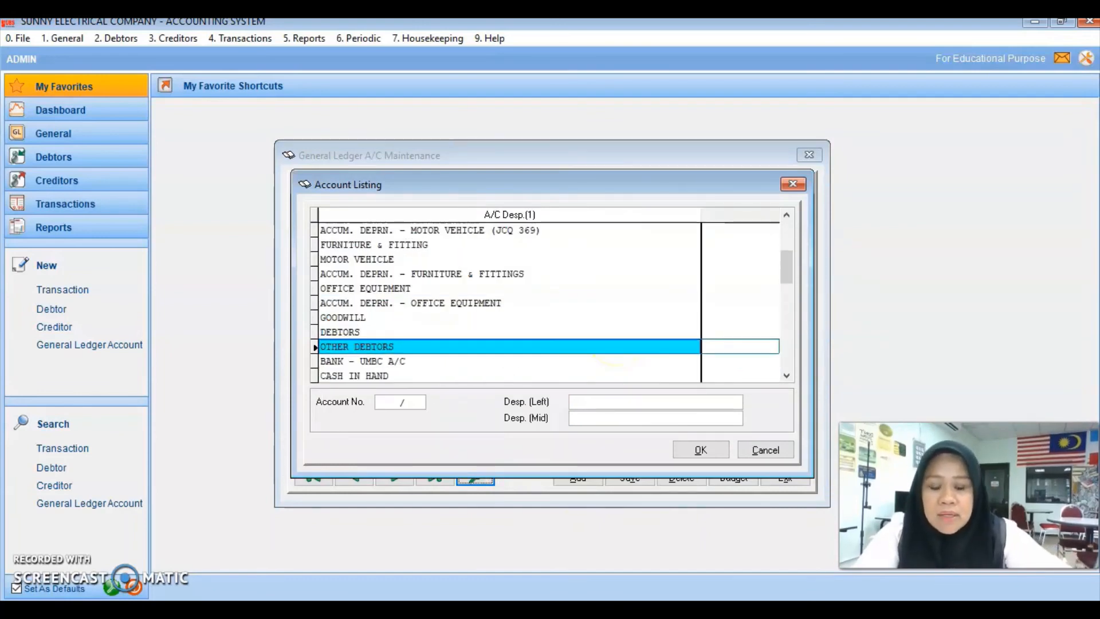
{"action": "key", "text": "Down"}
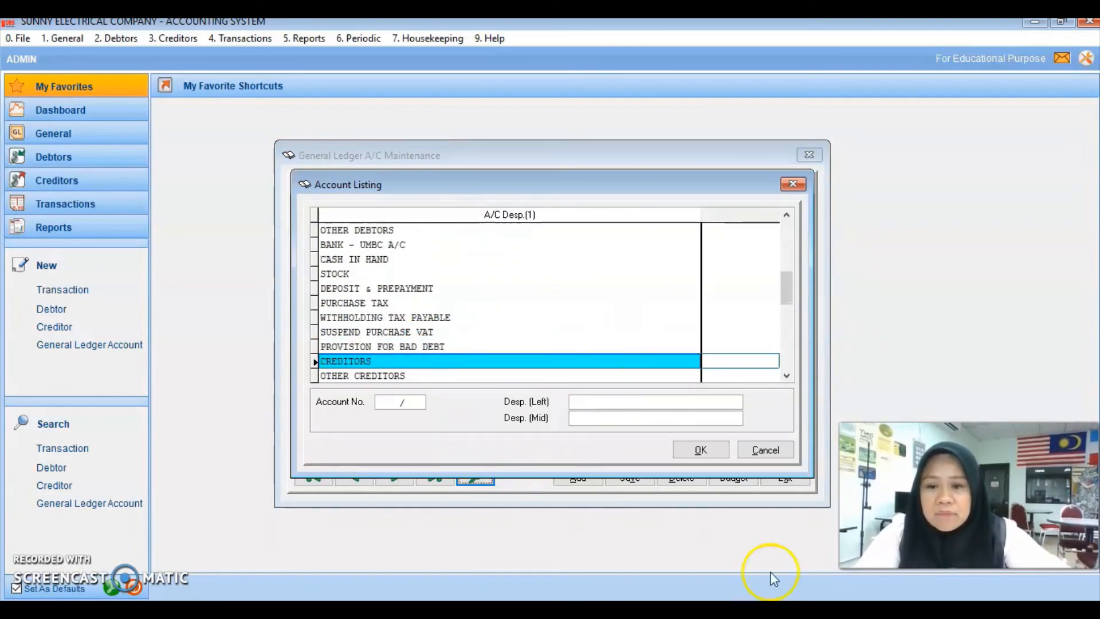
{"action": "scroll", "coordinate": [794, 338], "scroll_direction": "down", "scroll_amount": 3}
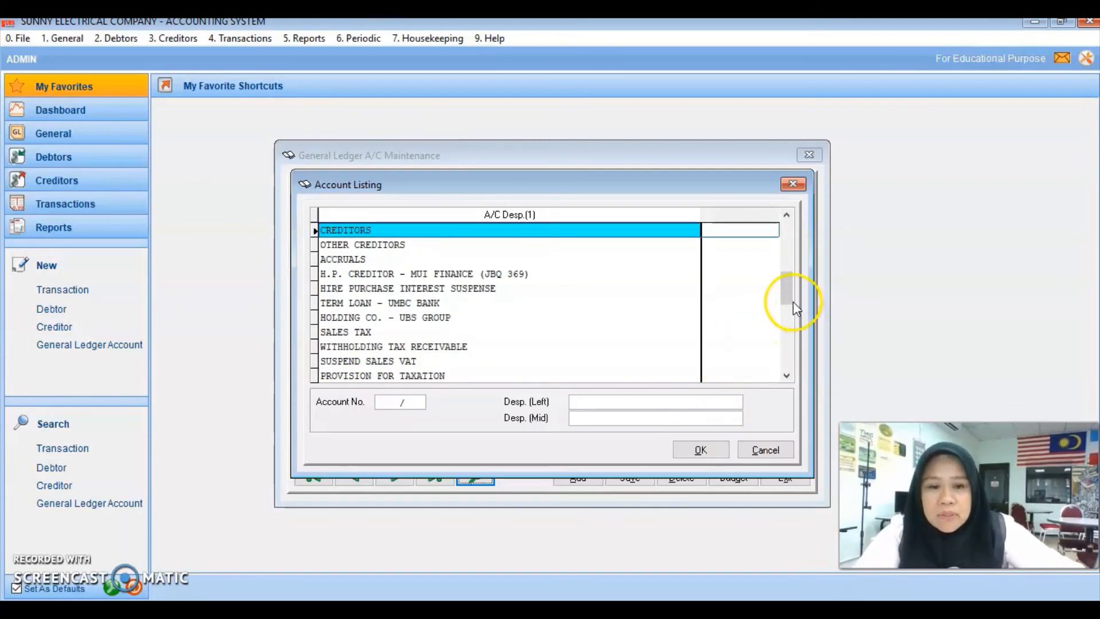
{"action": "scroll", "coordinate": [594, 320], "scroll_direction": "down", "scroll_amount": 7}
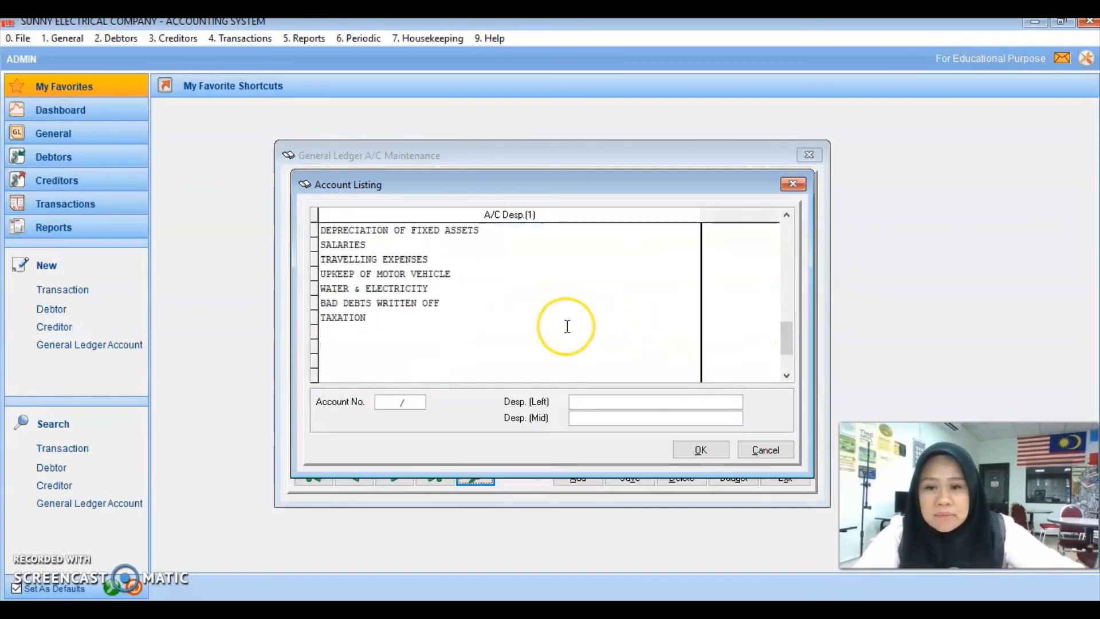
{"action": "scroll", "coordinate": [565, 325], "scroll_direction": "up", "scroll_amount": 1}
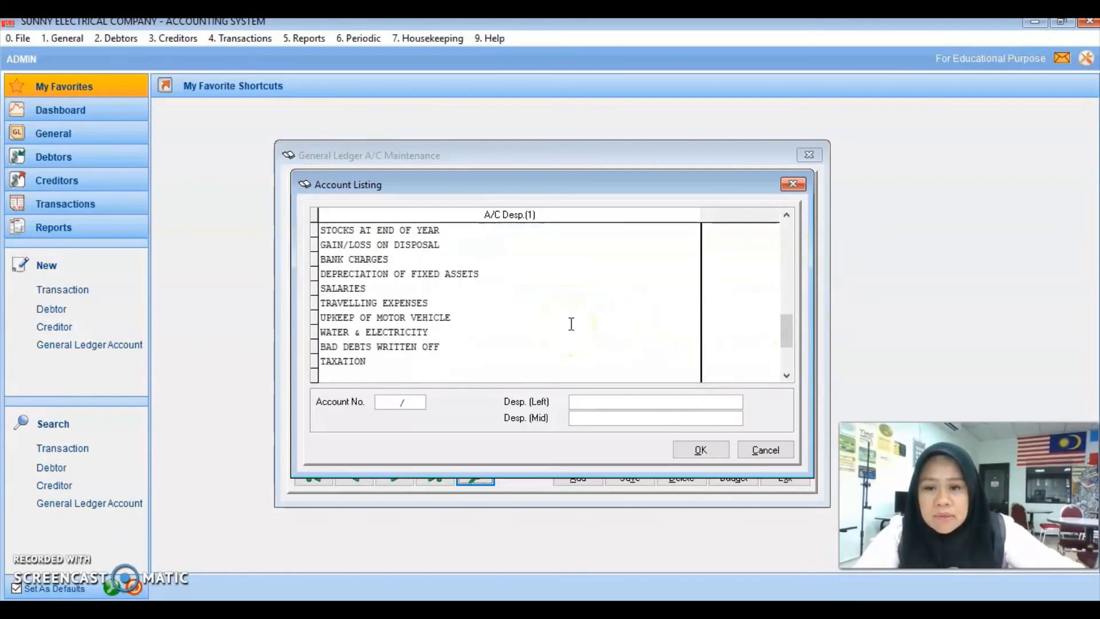
{"action": "scroll", "coordinate": [568, 324], "scroll_direction": "up", "scroll_amount": 3}
{"action": "scroll", "coordinate": [573, 321], "scroll_direction": "up", "scroll_amount": 4}
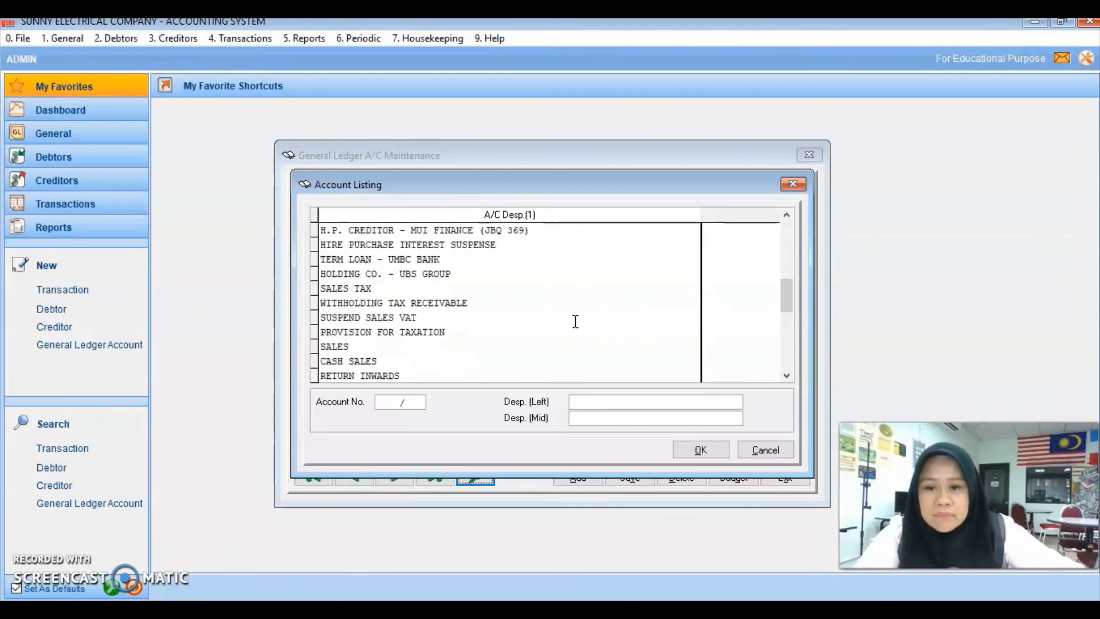
{"action": "left_click", "coordinate": [762, 450]}
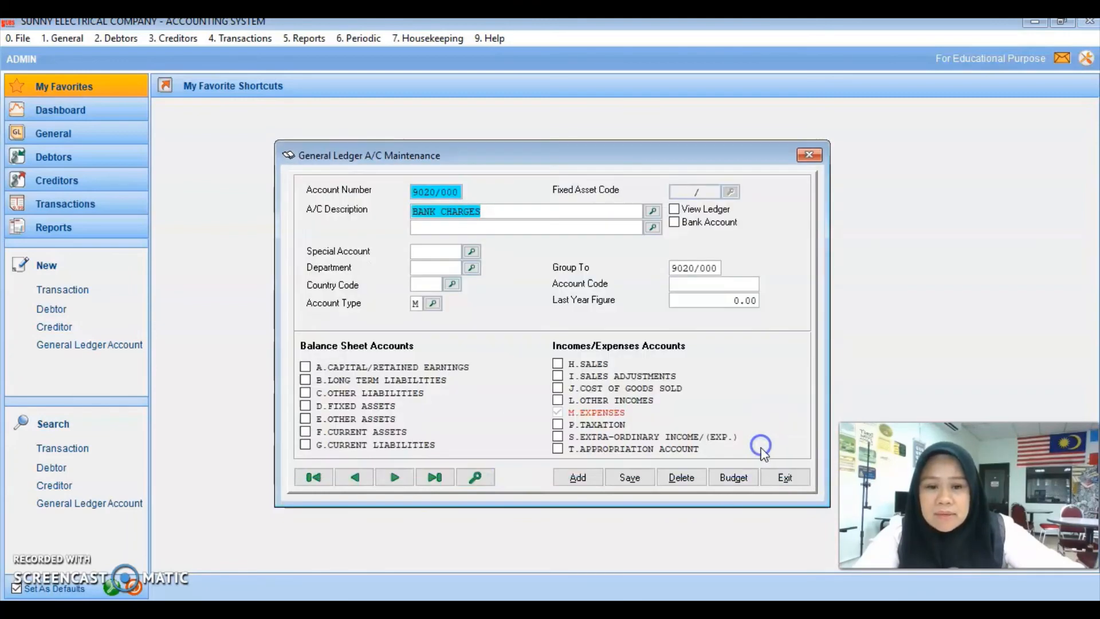
{"action": "left_click", "coordinate": [782, 477]}
Step: Open the 4. Transactions menu from the main page
{"action": "left_click", "coordinate": [257, 609]}
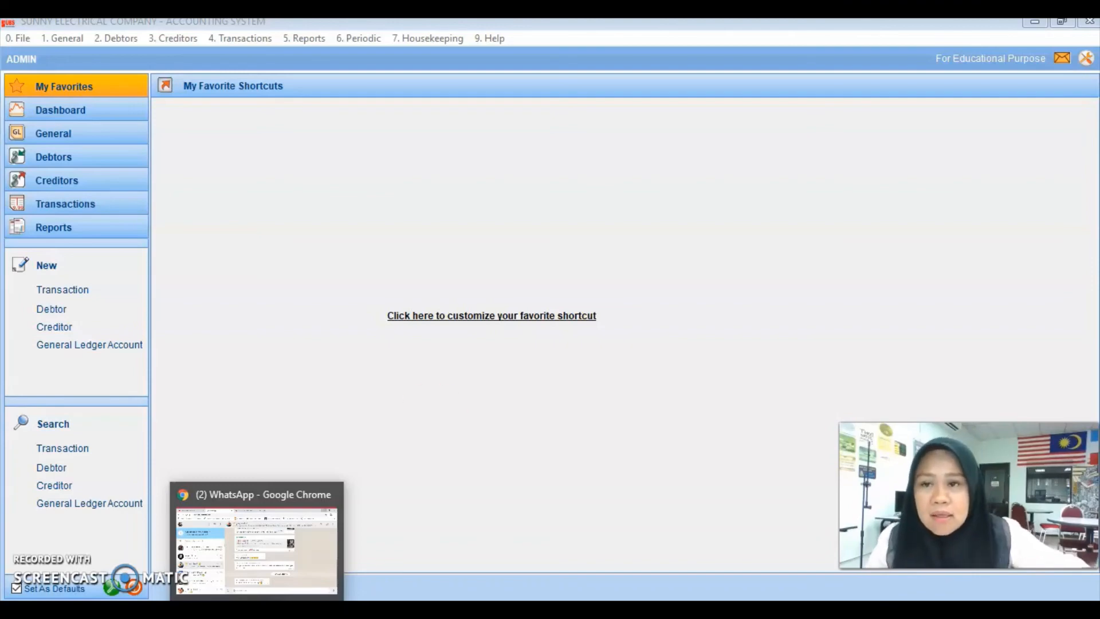
{"action": "left_click", "coordinate": [223, 38]}
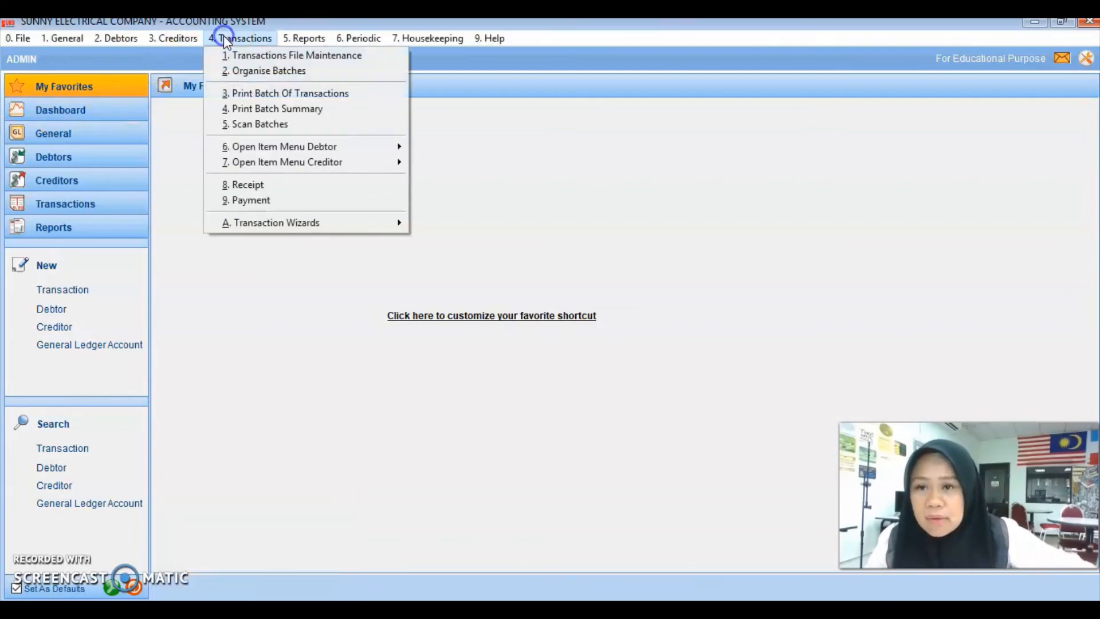
Step: Add a new batch 7 in Organise Batches with type CREDIT
{"action": "left_click", "coordinate": [250, 71]}
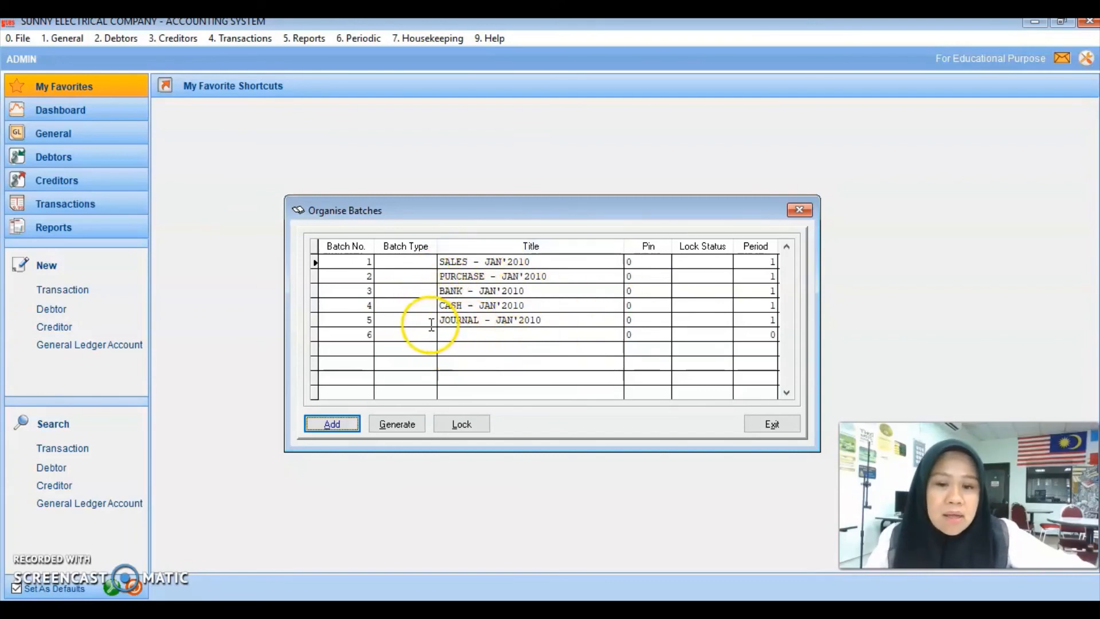
{"action": "left_click", "coordinate": [330, 426]}
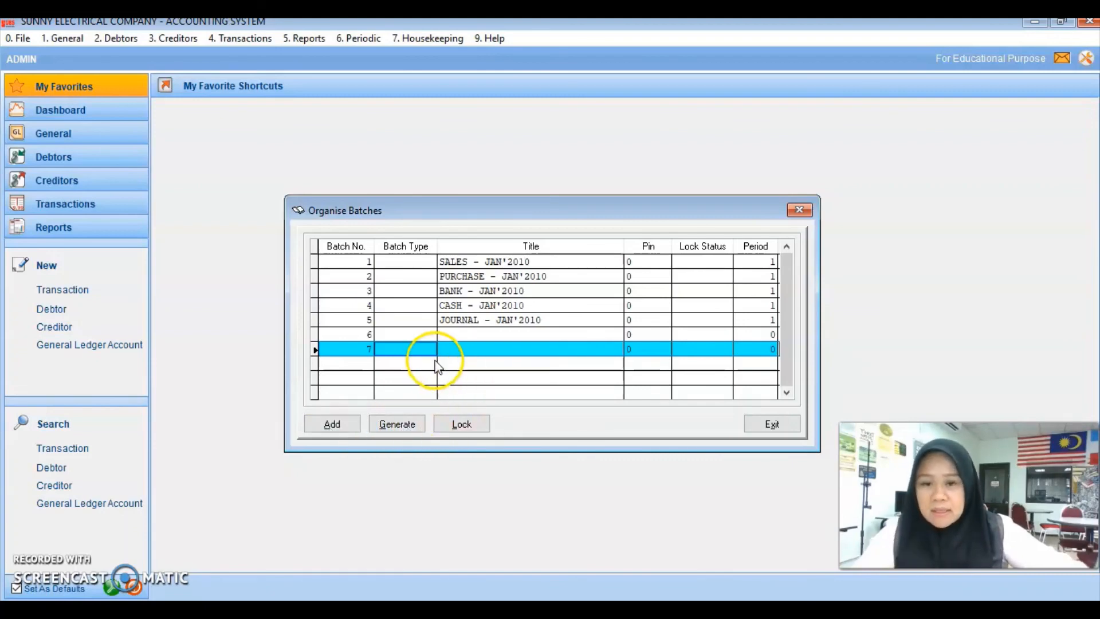
{"action": "left_click", "coordinate": [434, 353]}
{"action": "type", "text": "CREDIT"}
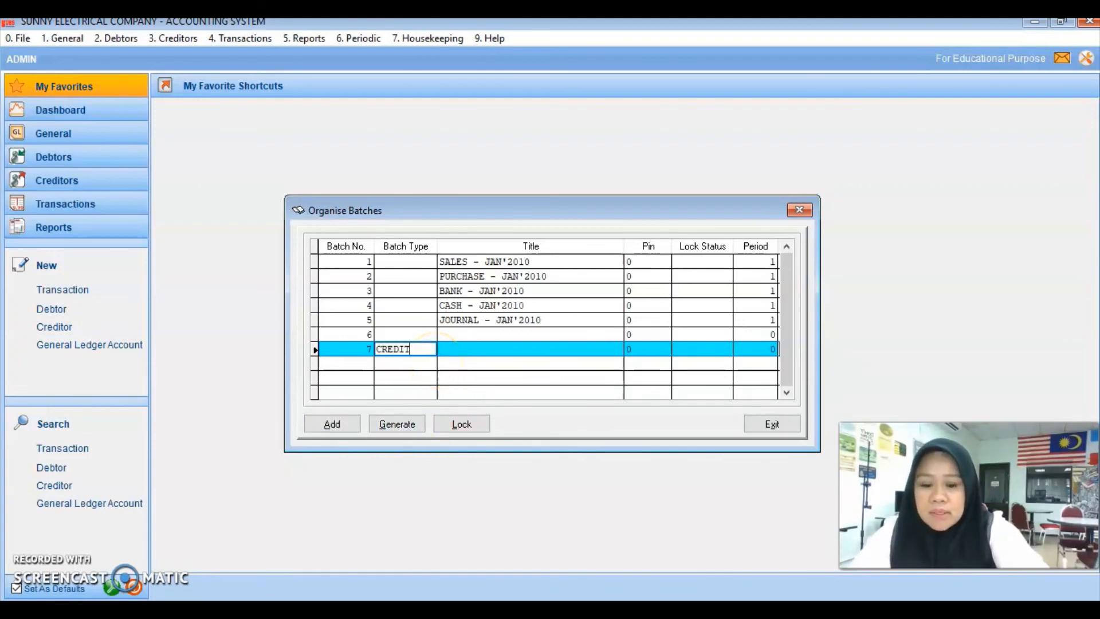
{"action": "left_click", "coordinate": [519, 509]}
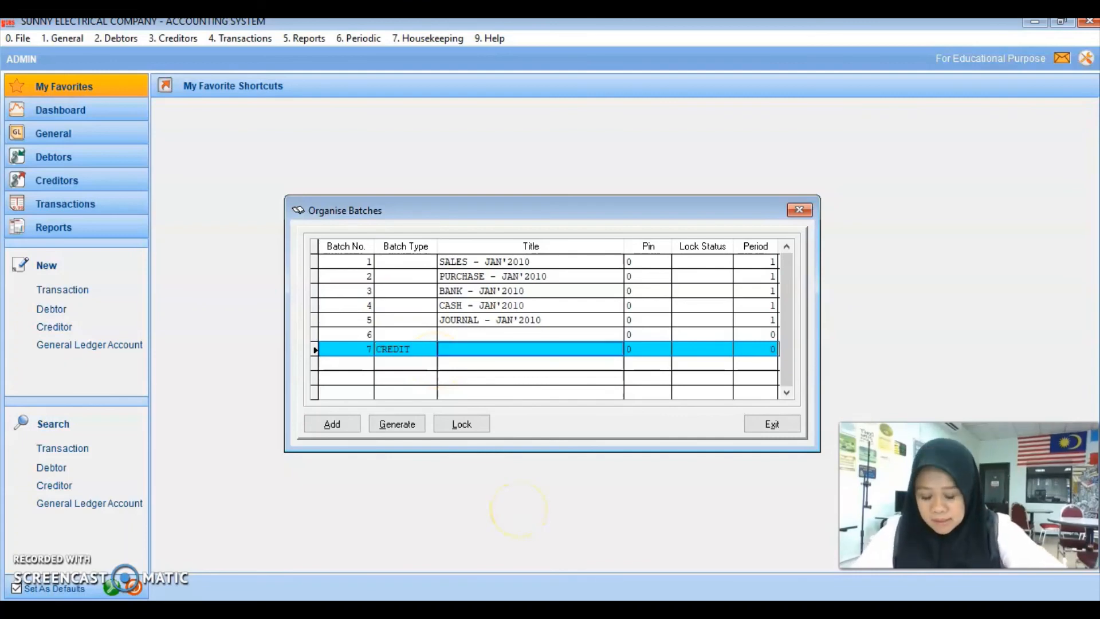
Step: Title batch 7 'RETURN INWARDS JOURNAL - JAN10', save the row and close the organiser
{"action": "type", "text": "RE"}
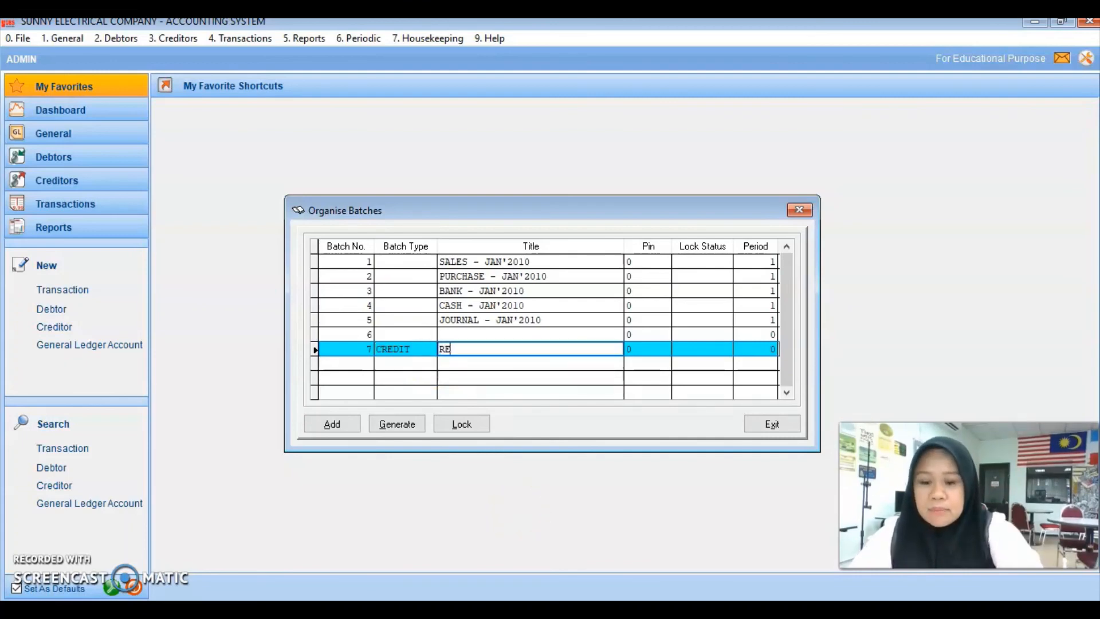
{"action": "type", "text": "TURN INWARDS"}
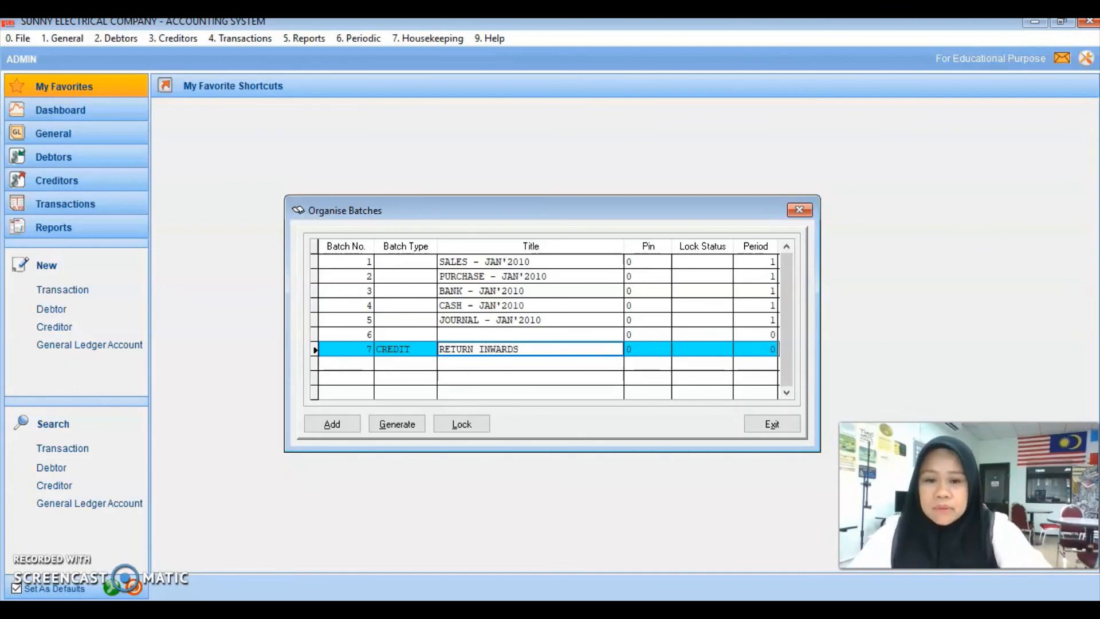
{"action": "type", "text": " JOURNAL"}
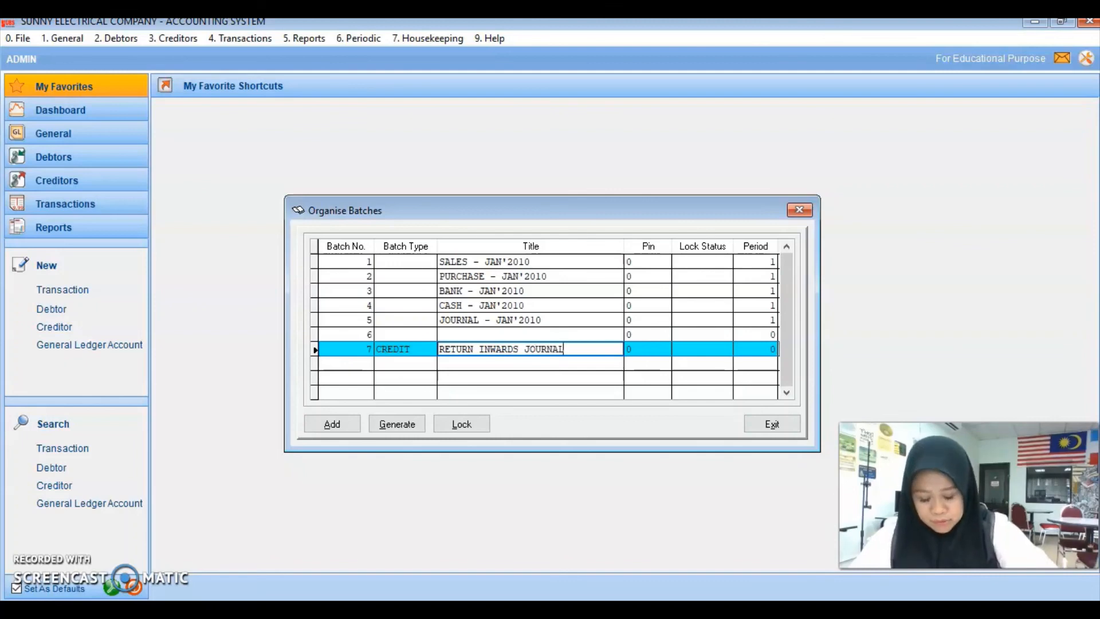
{"action": "type", "text": " - JAN'0"}
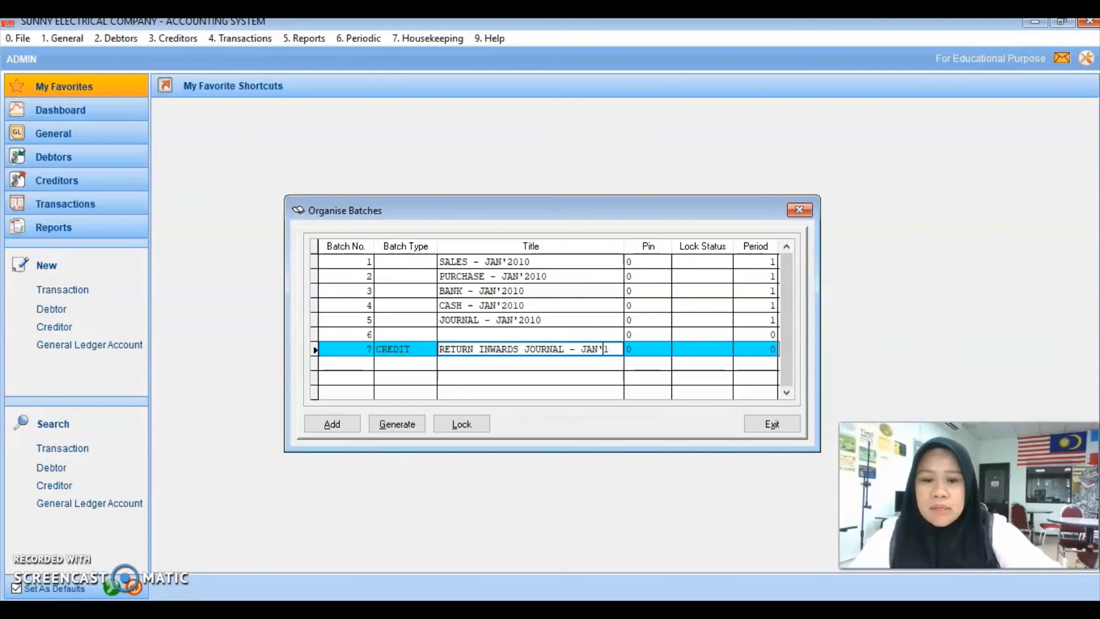
{"action": "key", "text": "BackSpace"}
{"action": "type", "text": "1"}
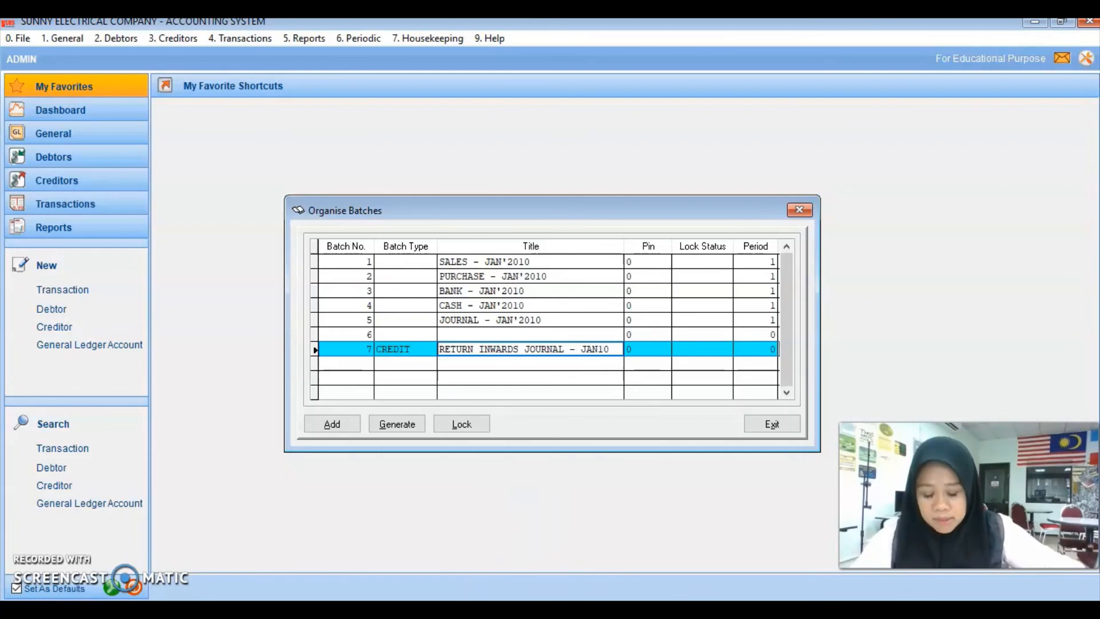
{"action": "key", "text": "Tab"}
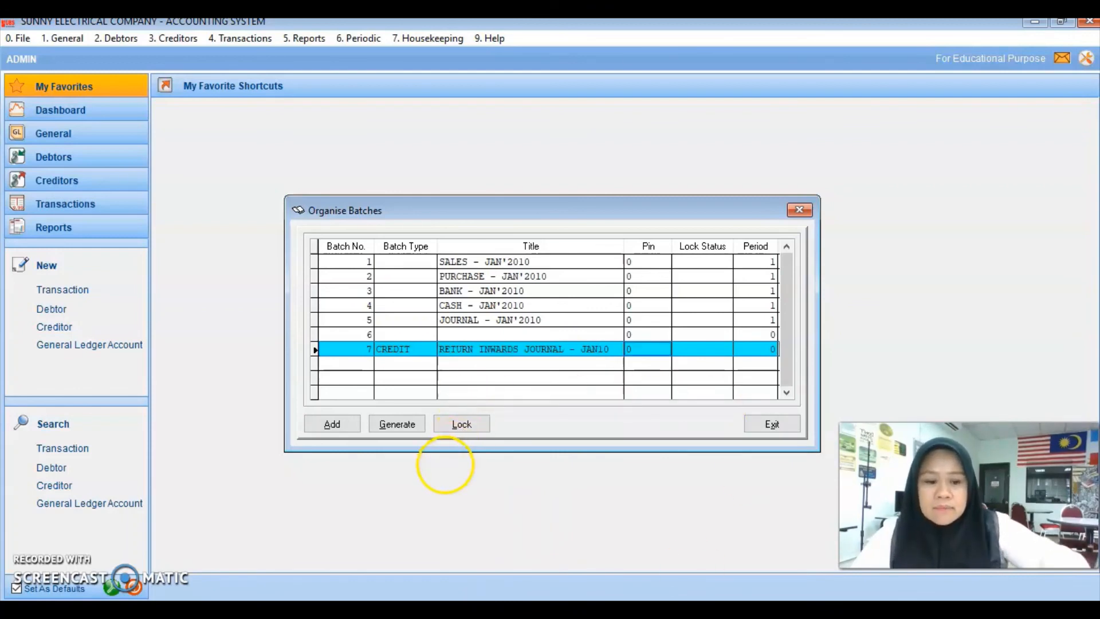
{"action": "key", "text": "Down"}
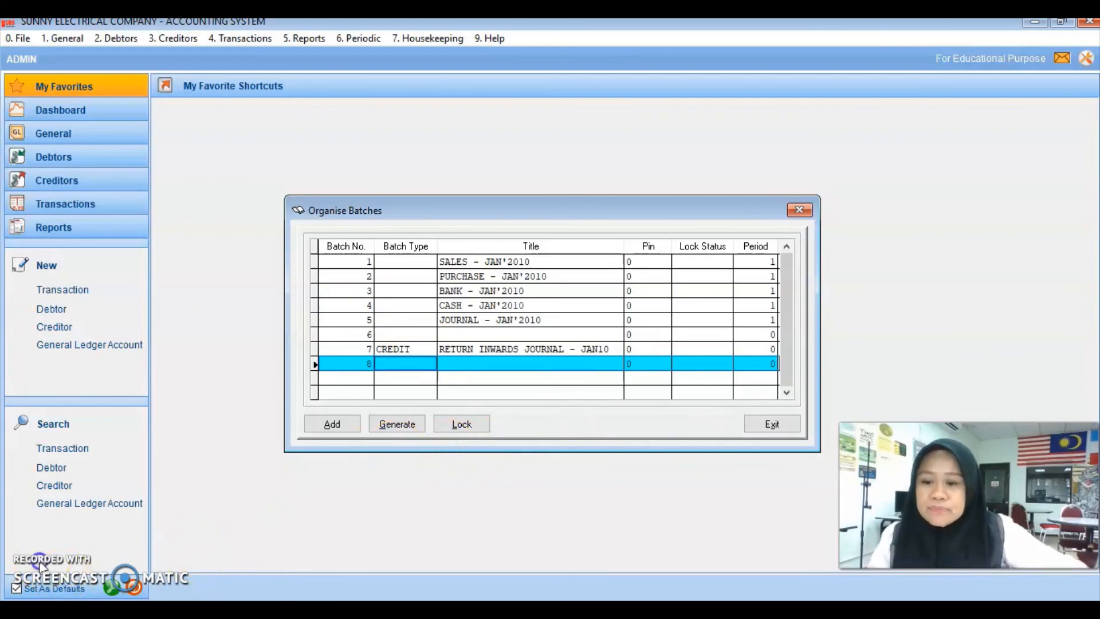
{"action": "left_click", "coordinate": [773, 424]}
Step: Edit batch 7's title in Organise Batches to RETURN INWARDS JNL JAN10
{"action": "left_click", "coordinate": [247, 38]}
{"action": "left_click", "coordinate": [274, 77]}
{"action": "left_click", "coordinate": [481, 355]}
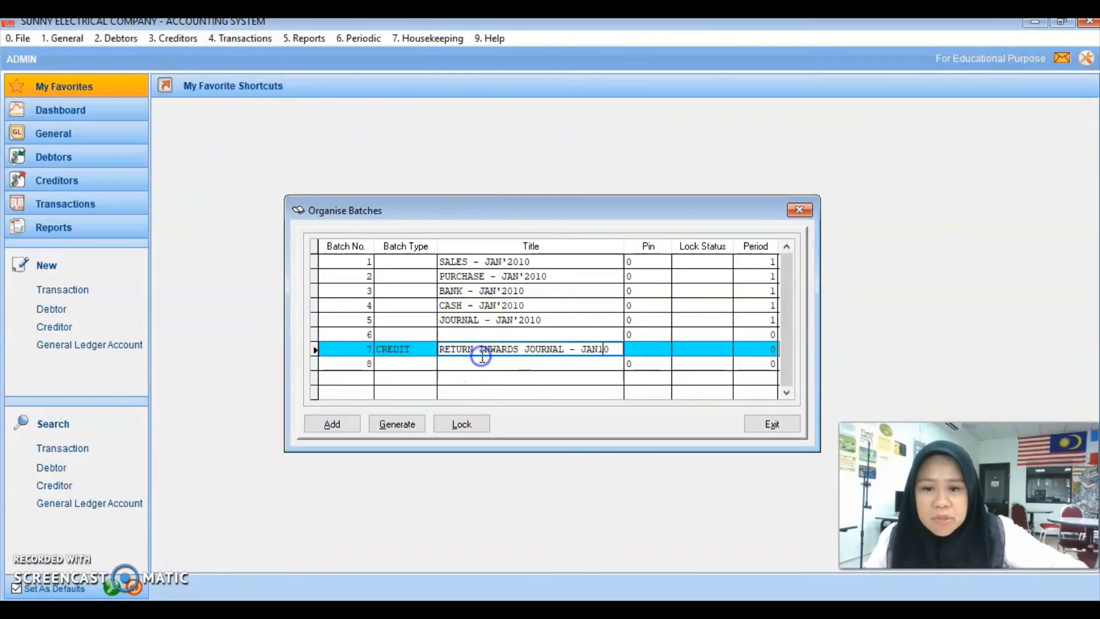
{"action": "key", "text": "BackSpace"}
{"action": "key", "text": "BackSpace"}
{"action": "key", "text": "BackSpace"}
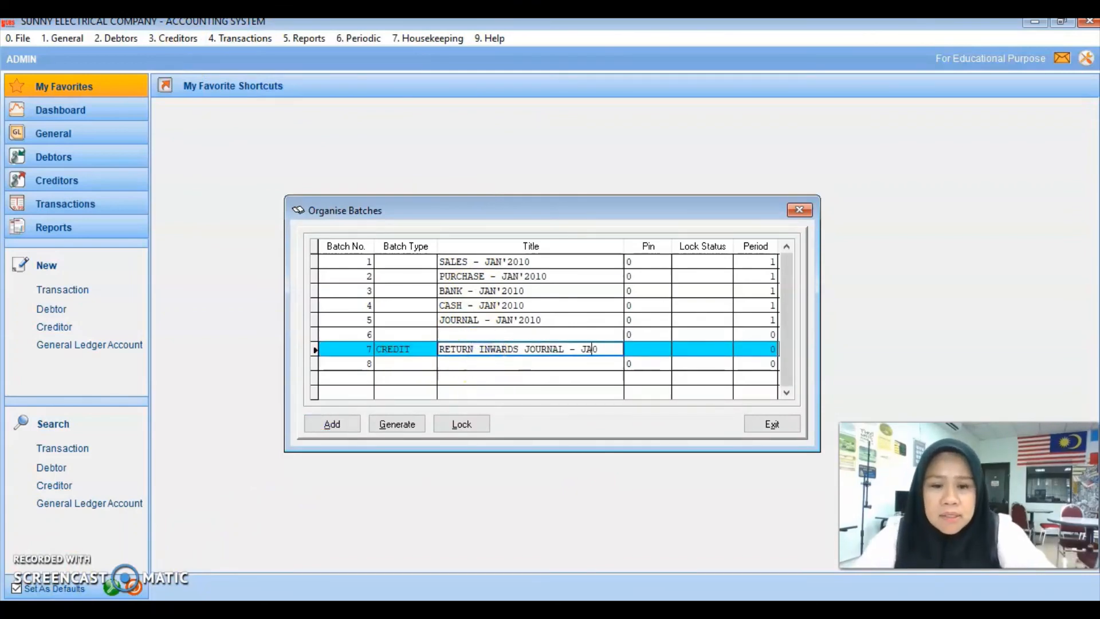
{"action": "key", "text": "BackSpace"}
{"action": "key", "text": "BackSpace"}
{"action": "key", "text": "BackSpace"}
{"action": "key", "text": "BackSpace"}
{"action": "type", "text": "2010"}
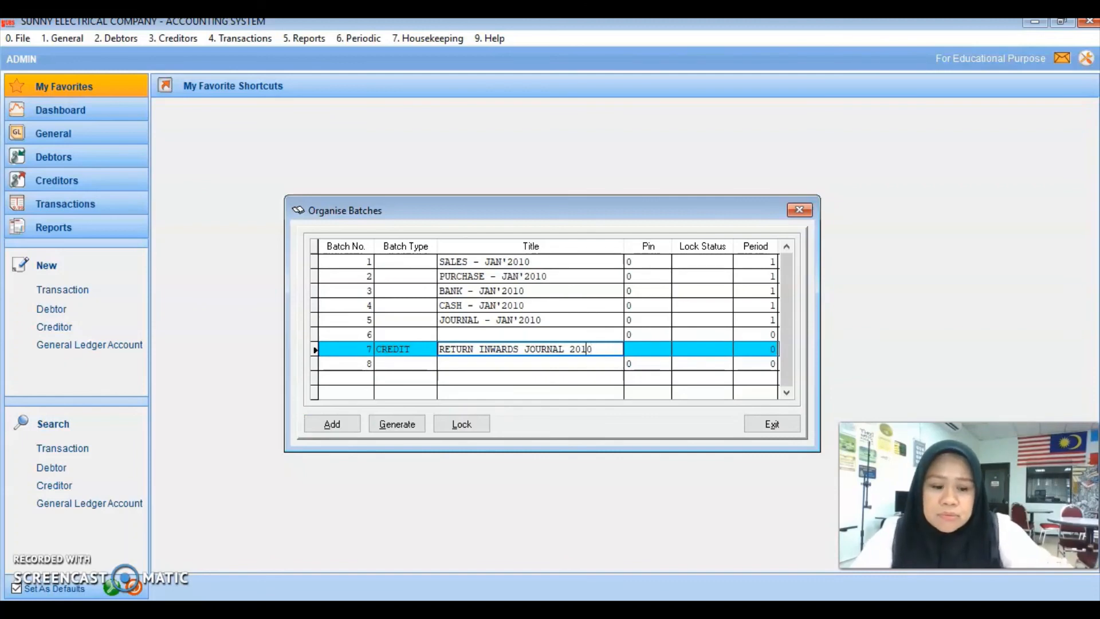
{"action": "key", "text": "Delete"}
{"action": "key", "text": "BackSpace"}
{"action": "type", "text": "JAN"}
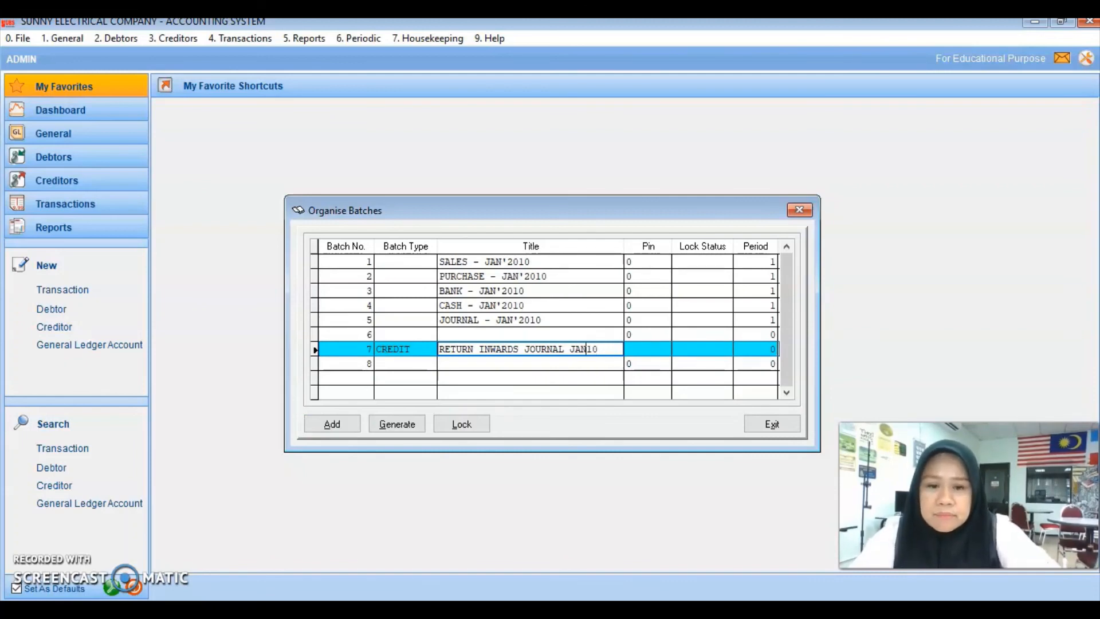
{"action": "key", "text": "BackSpace"}
{"action": "key", "text": "BackSpace"}
{"action": "key", "text": "BackSpace"}
{"action": "key", "text": "BackSpace"}
{"action": "key", "text": "BackSpace"}
{"action": "key", "text": "BackSpace"}
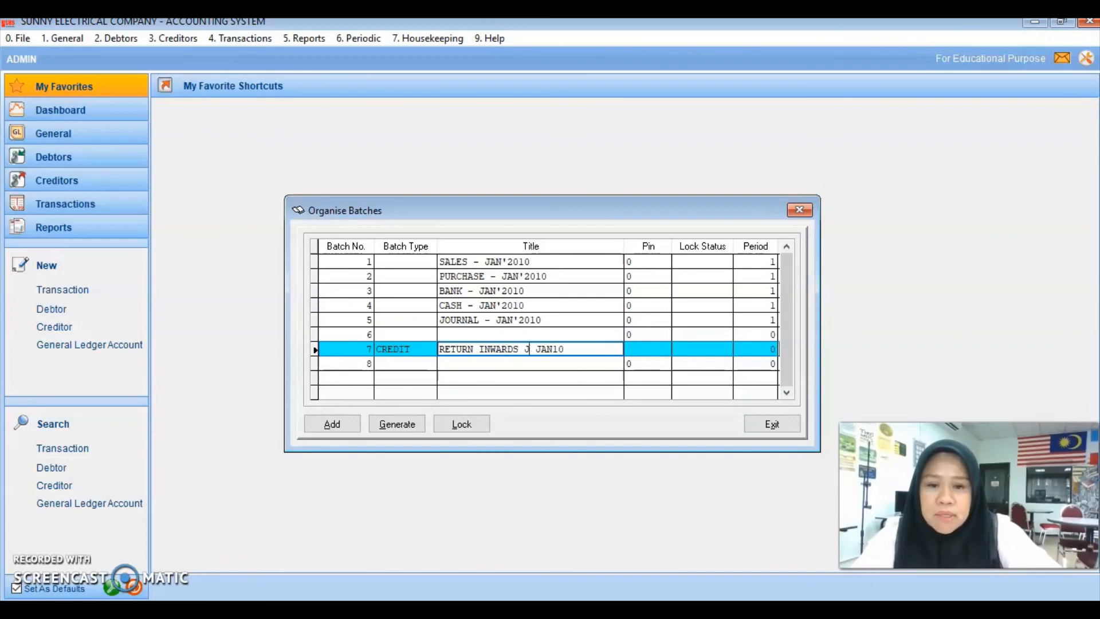
{"action": "type", "text": "NL"}
{"action": "key", "text": "Return"}
{"action": "key", "text": "Return"}
{"action": "key", "text": "Escape"}
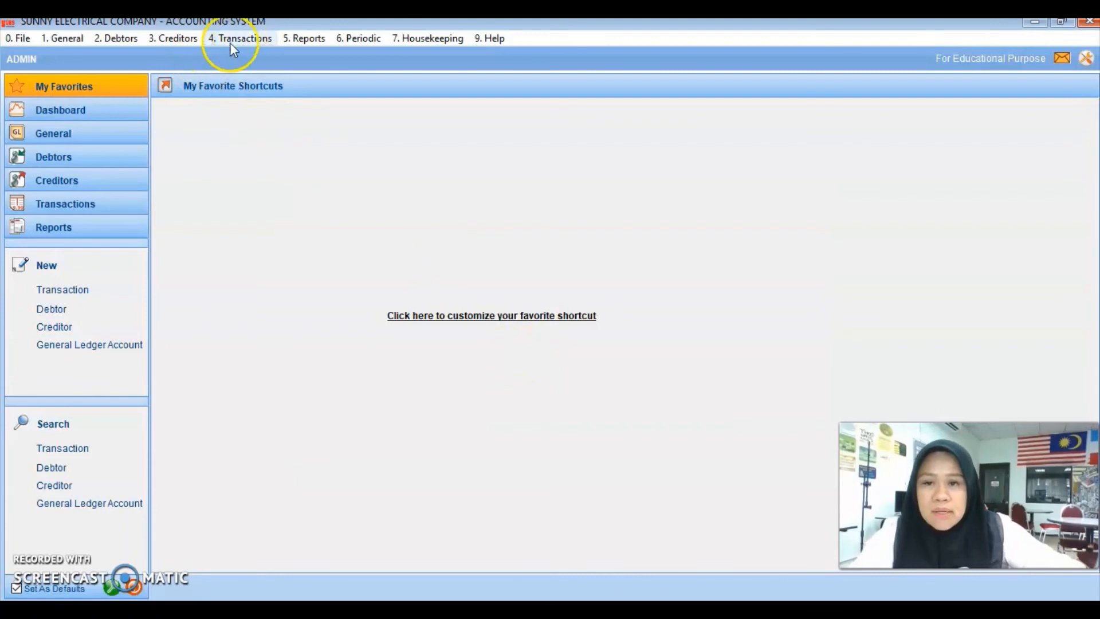
Step: Reopen Organise Batches to verify the RETURN INWARDS JNL JAN10 title, then close it
{"action": "left_click", "coordinate": [243, 38]}
{"action": "left_click", "coordinate": [259, 71]}
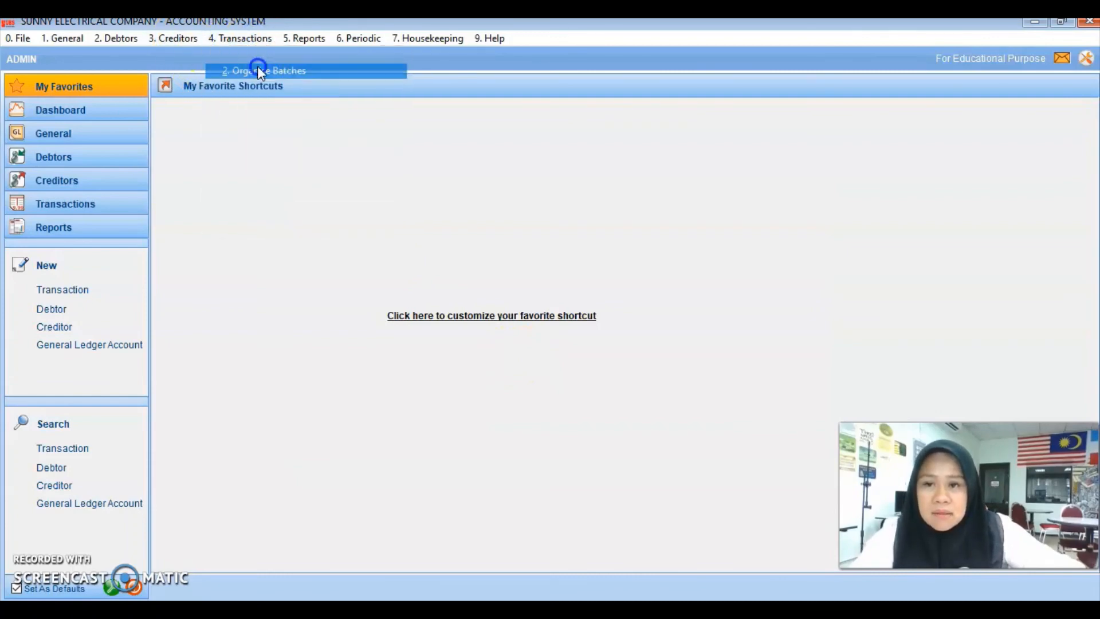
{"action": "left_click", "coordinate": [589, 347]}
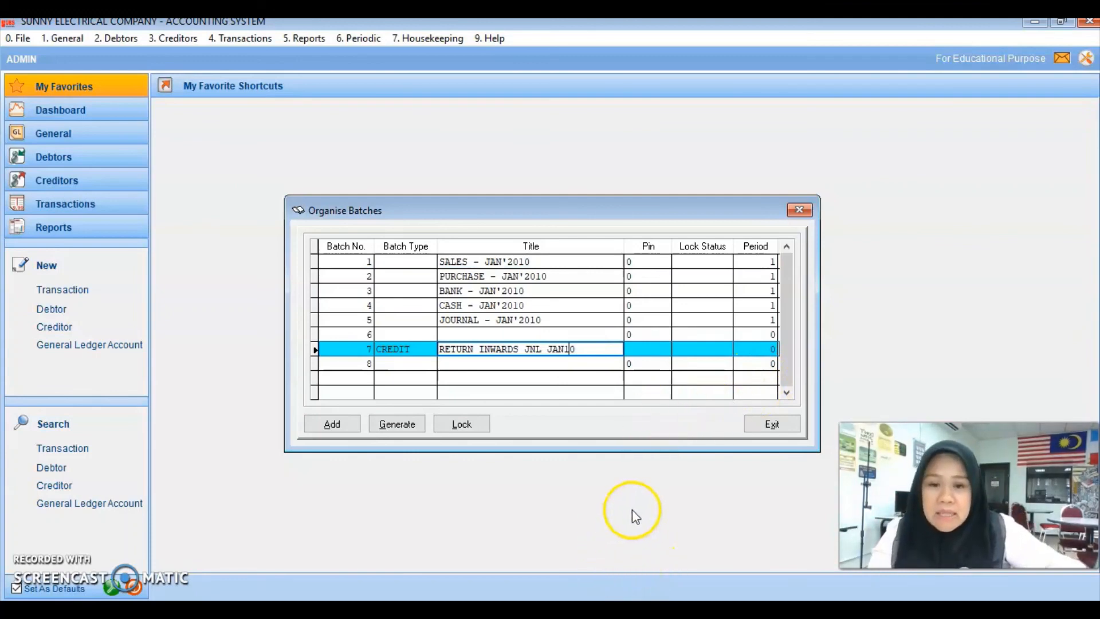
{"action": "left_click", "coordinate": [783, 426]}
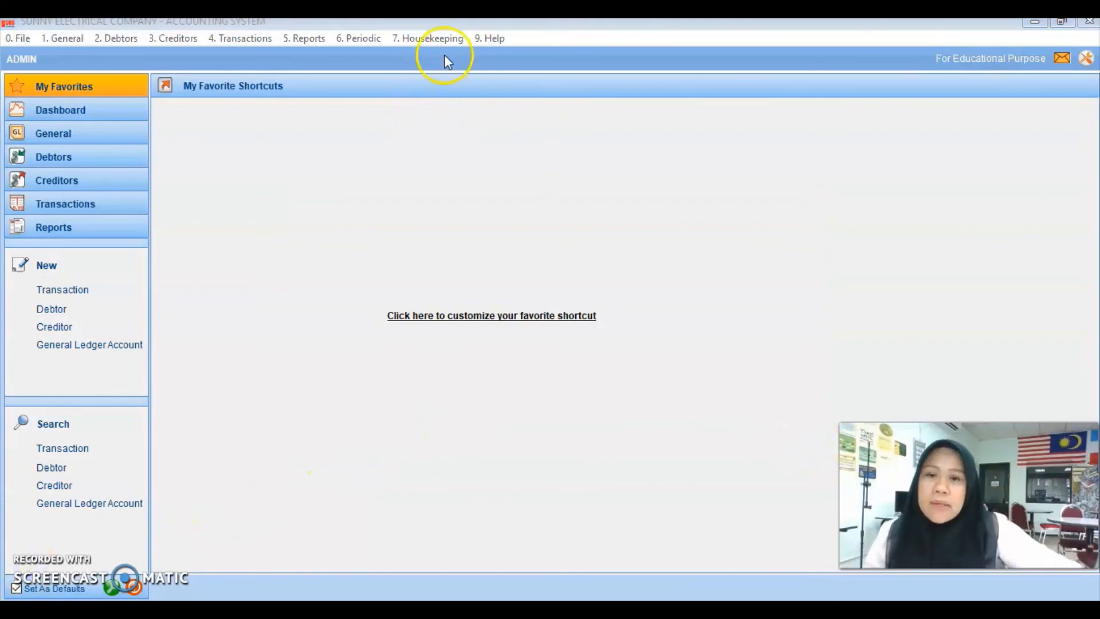
Step: Enter Administrative Tools with the admin password and launch Change Batch Lock Status & Pin No
{"action": "left_click", "coordinate": [442, 38]}
{"action": "left_click", "coordinate": [462, 182]}
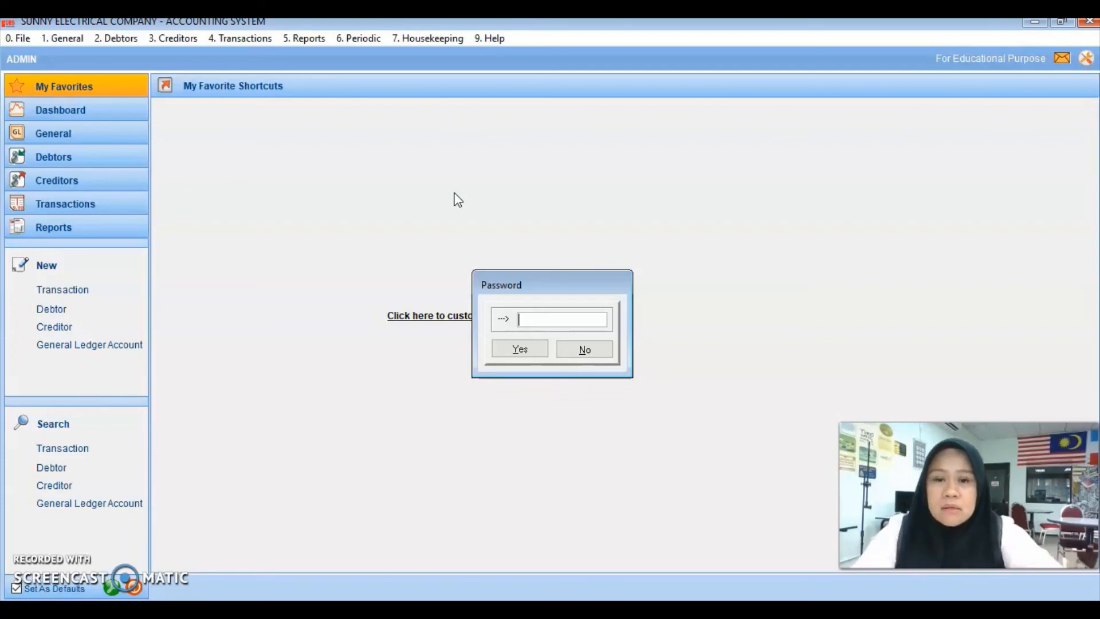
{"action": "type", "text": "*"}
{"action": "key", "text": "Tab"}
{"action": "key", "text": "Return"}
{"action": "left_click", "coordinate": [709, 198]}
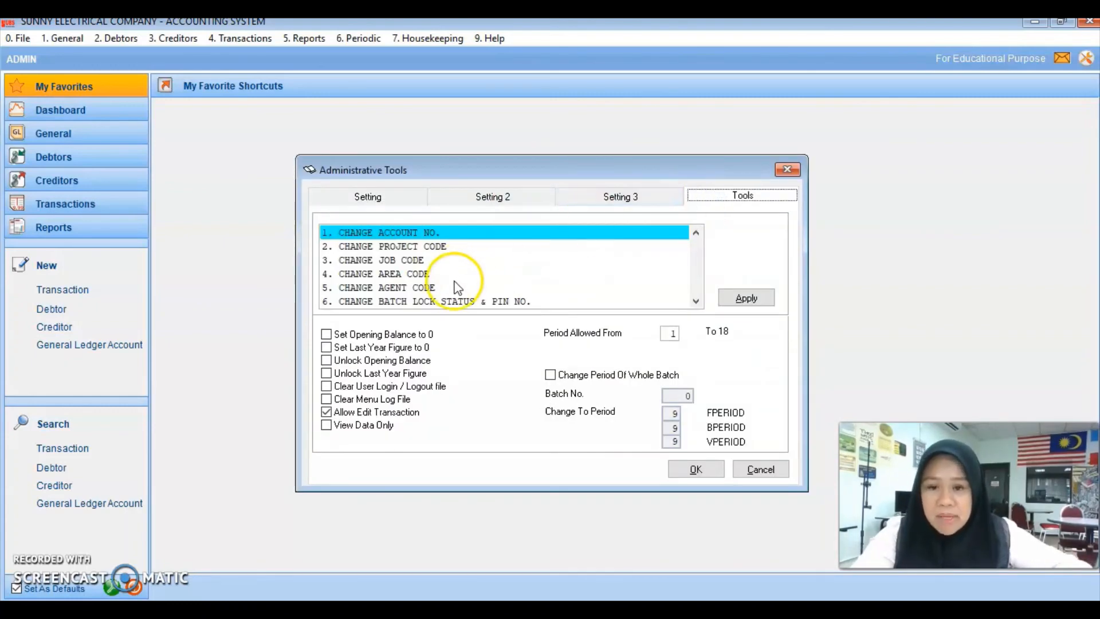
{"action": "double_click", "coordinate": [457, 297]}
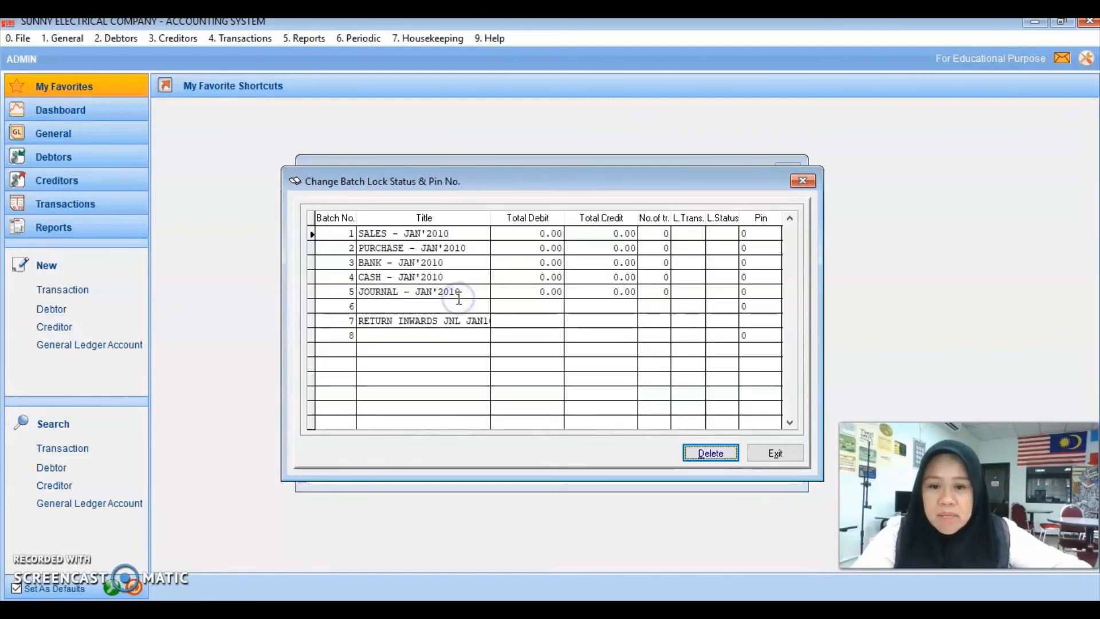
Step: Delete empty batch 6 and the leftover empty row, confirming each deletion
{"action": "left_click", "coordinate": [411, 306]}
{"action": "left_click", "coordinate": [697, 452]}
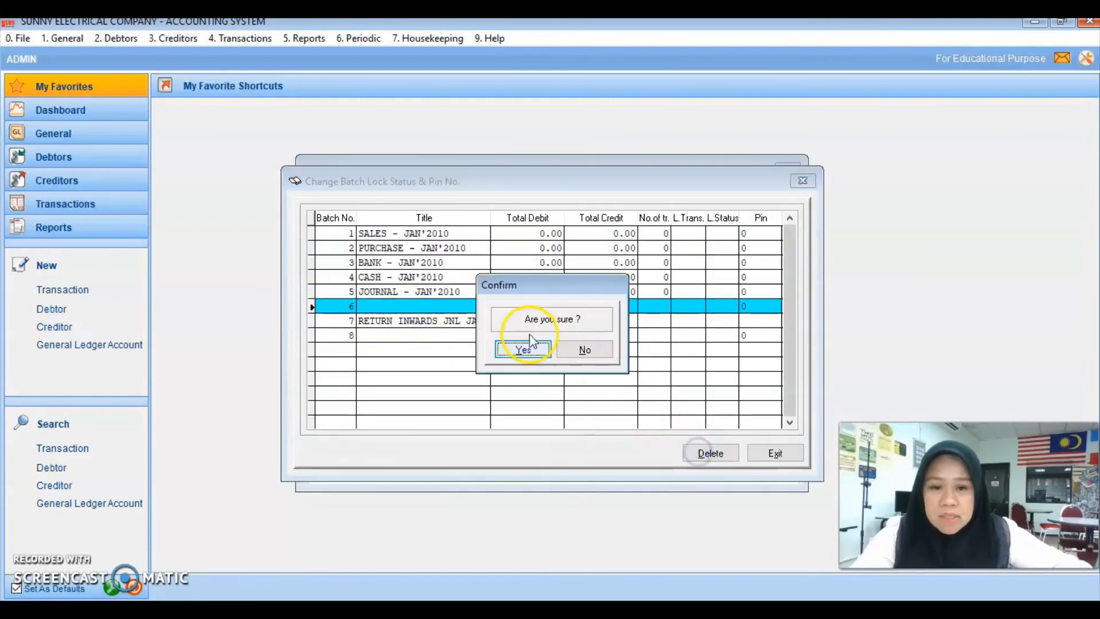
{"action": "left_click", "coordinate": [524, 350]}
{"action": "left_click", "coordinate": [388, 319]}
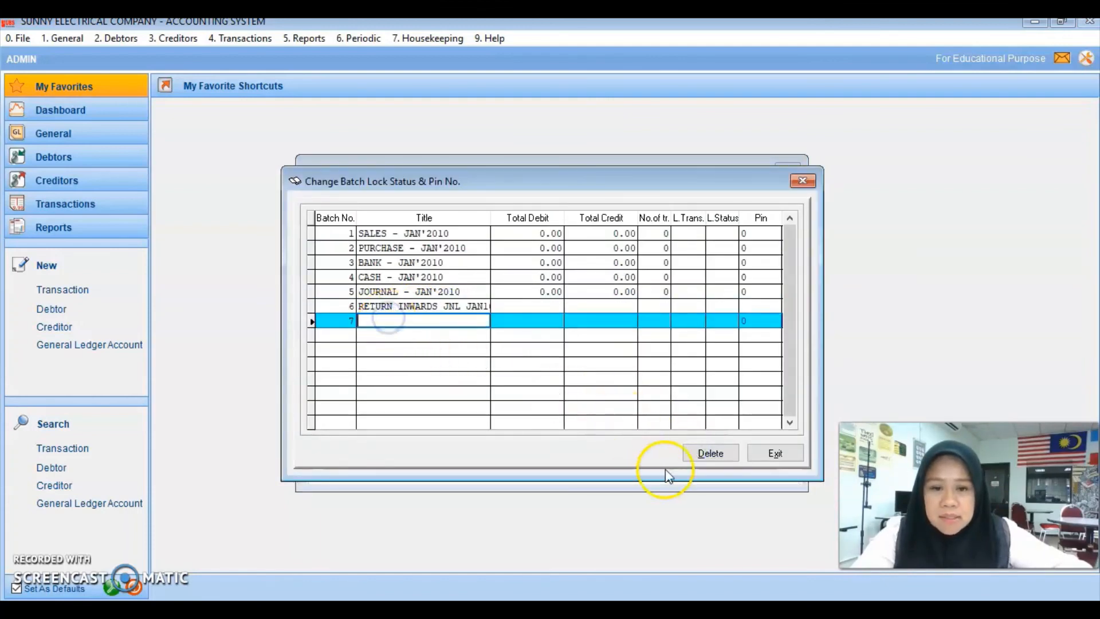
{"action": "left_click", "coordinate": [707, 452]}
{"action": "left_click", "coordinate": [524, 350]}
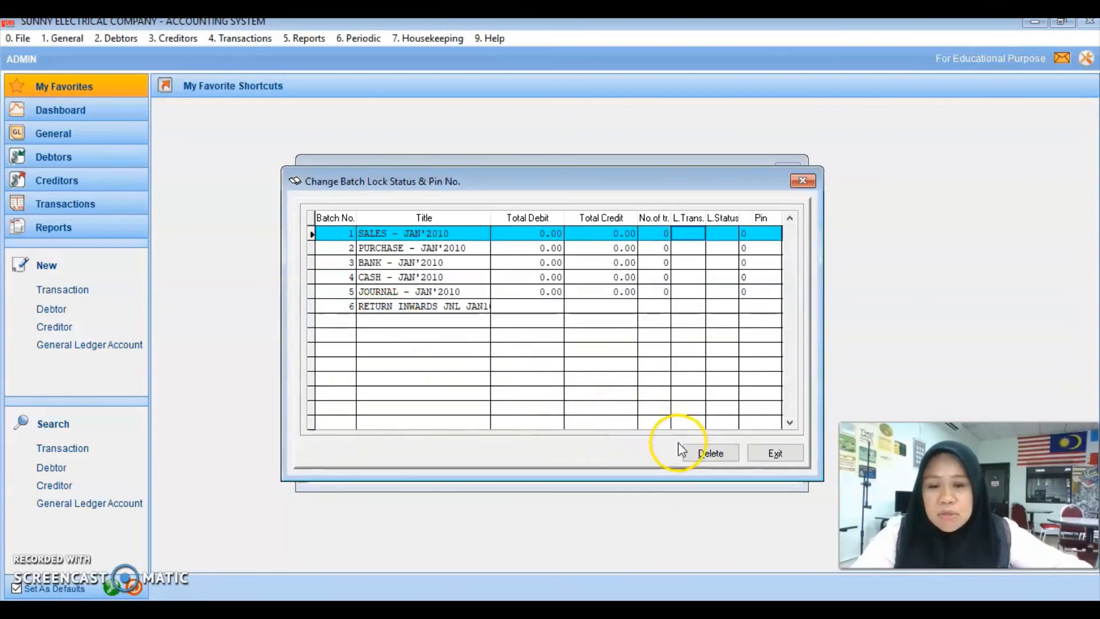
Step: Apply the batch changes, close Administrative Tools, and reopen Organise Batches to verify
{"action": "left_click", "coordinate": [774, 452]}
{"action": "left_click", "coordinate": [760, 437]}
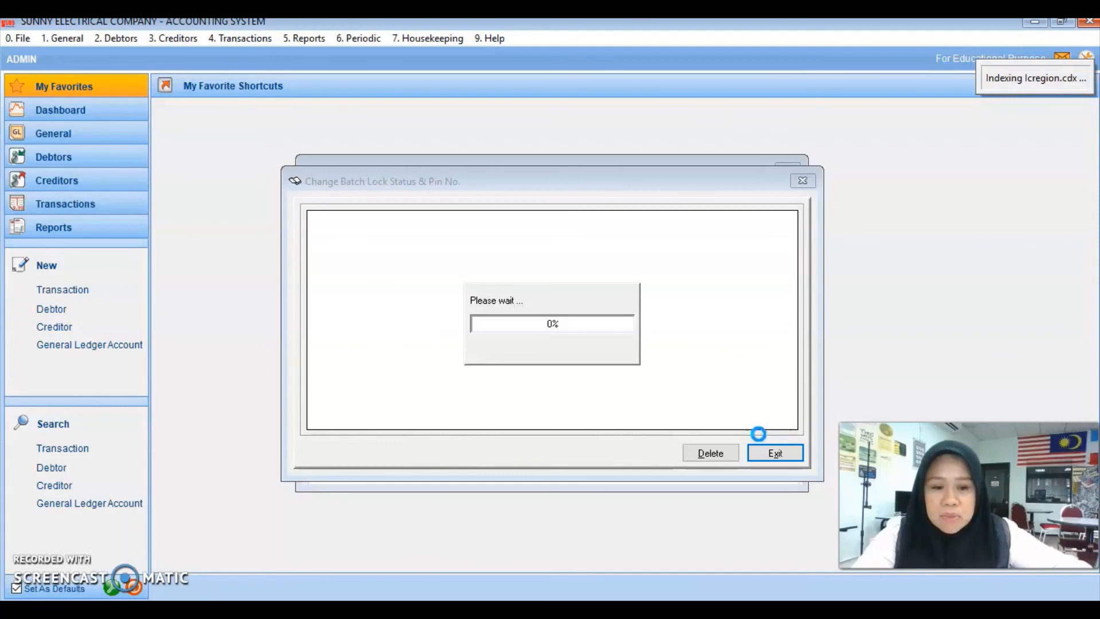
{"action": "left_click", "coordinate": [616, 350]}
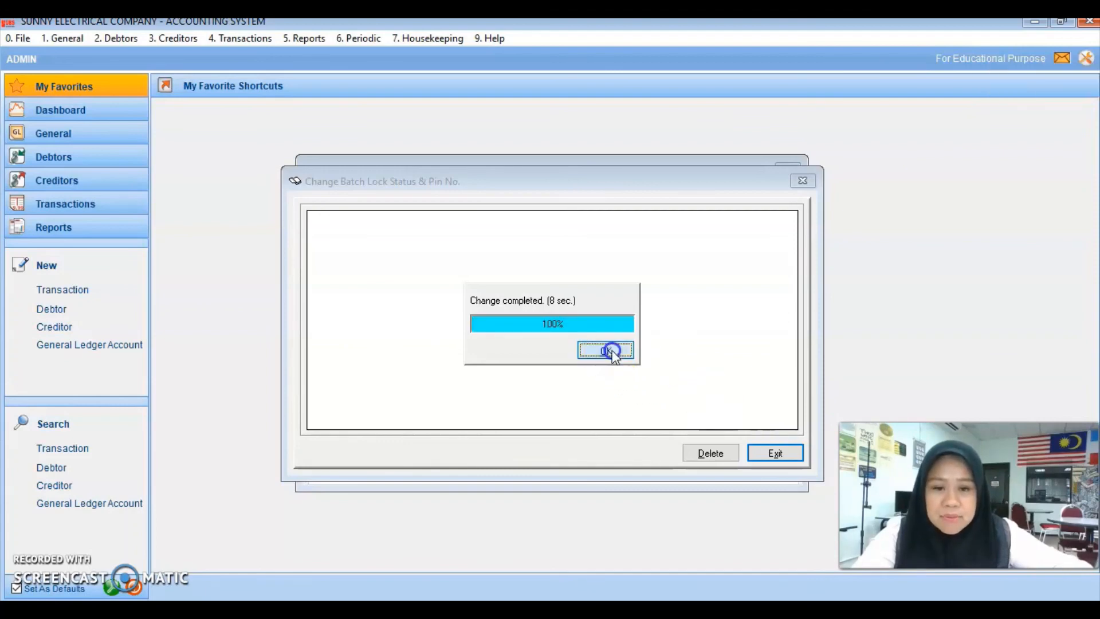
{"action": "left_click", "coordinate": [764, 469]}
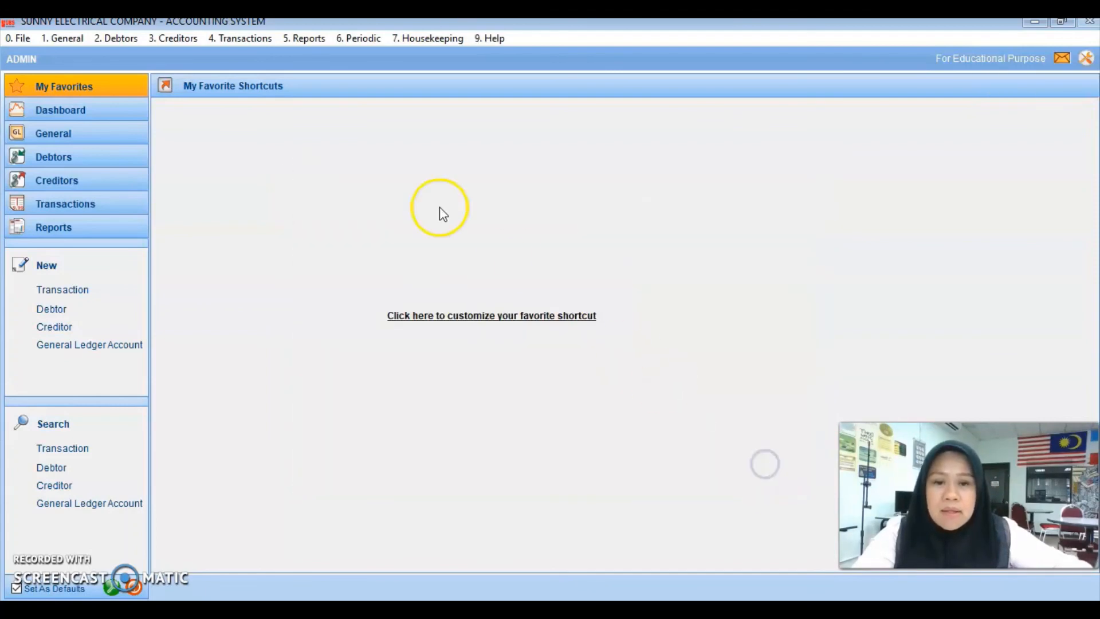
{"action": "left_click", "coordinate": [236, 39]}
{"action": "left_click", "coordinate": [246, 70]}
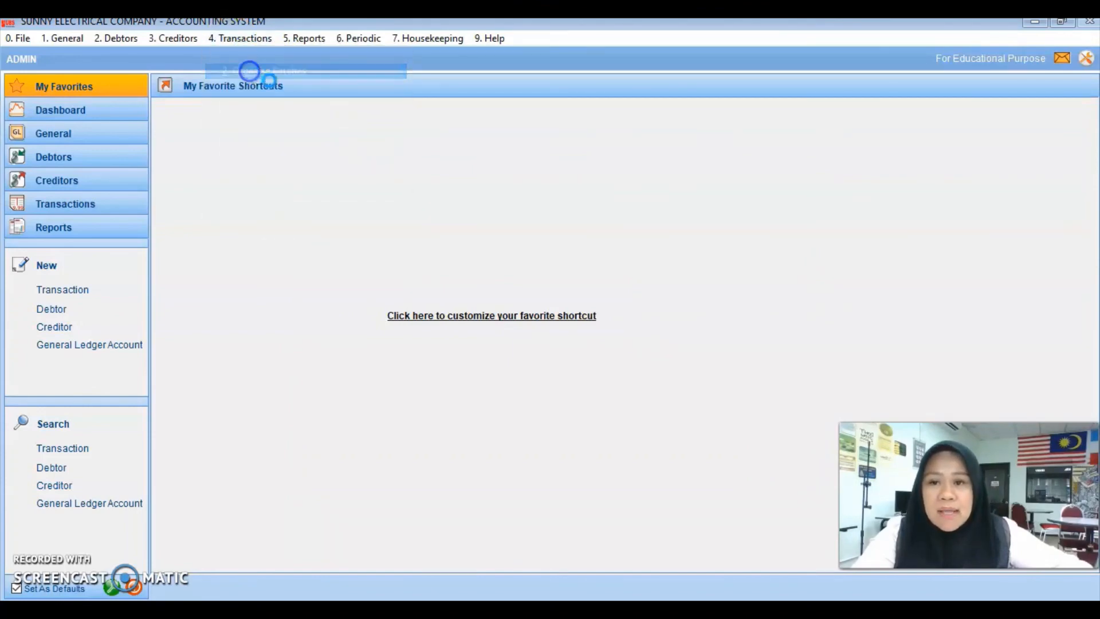